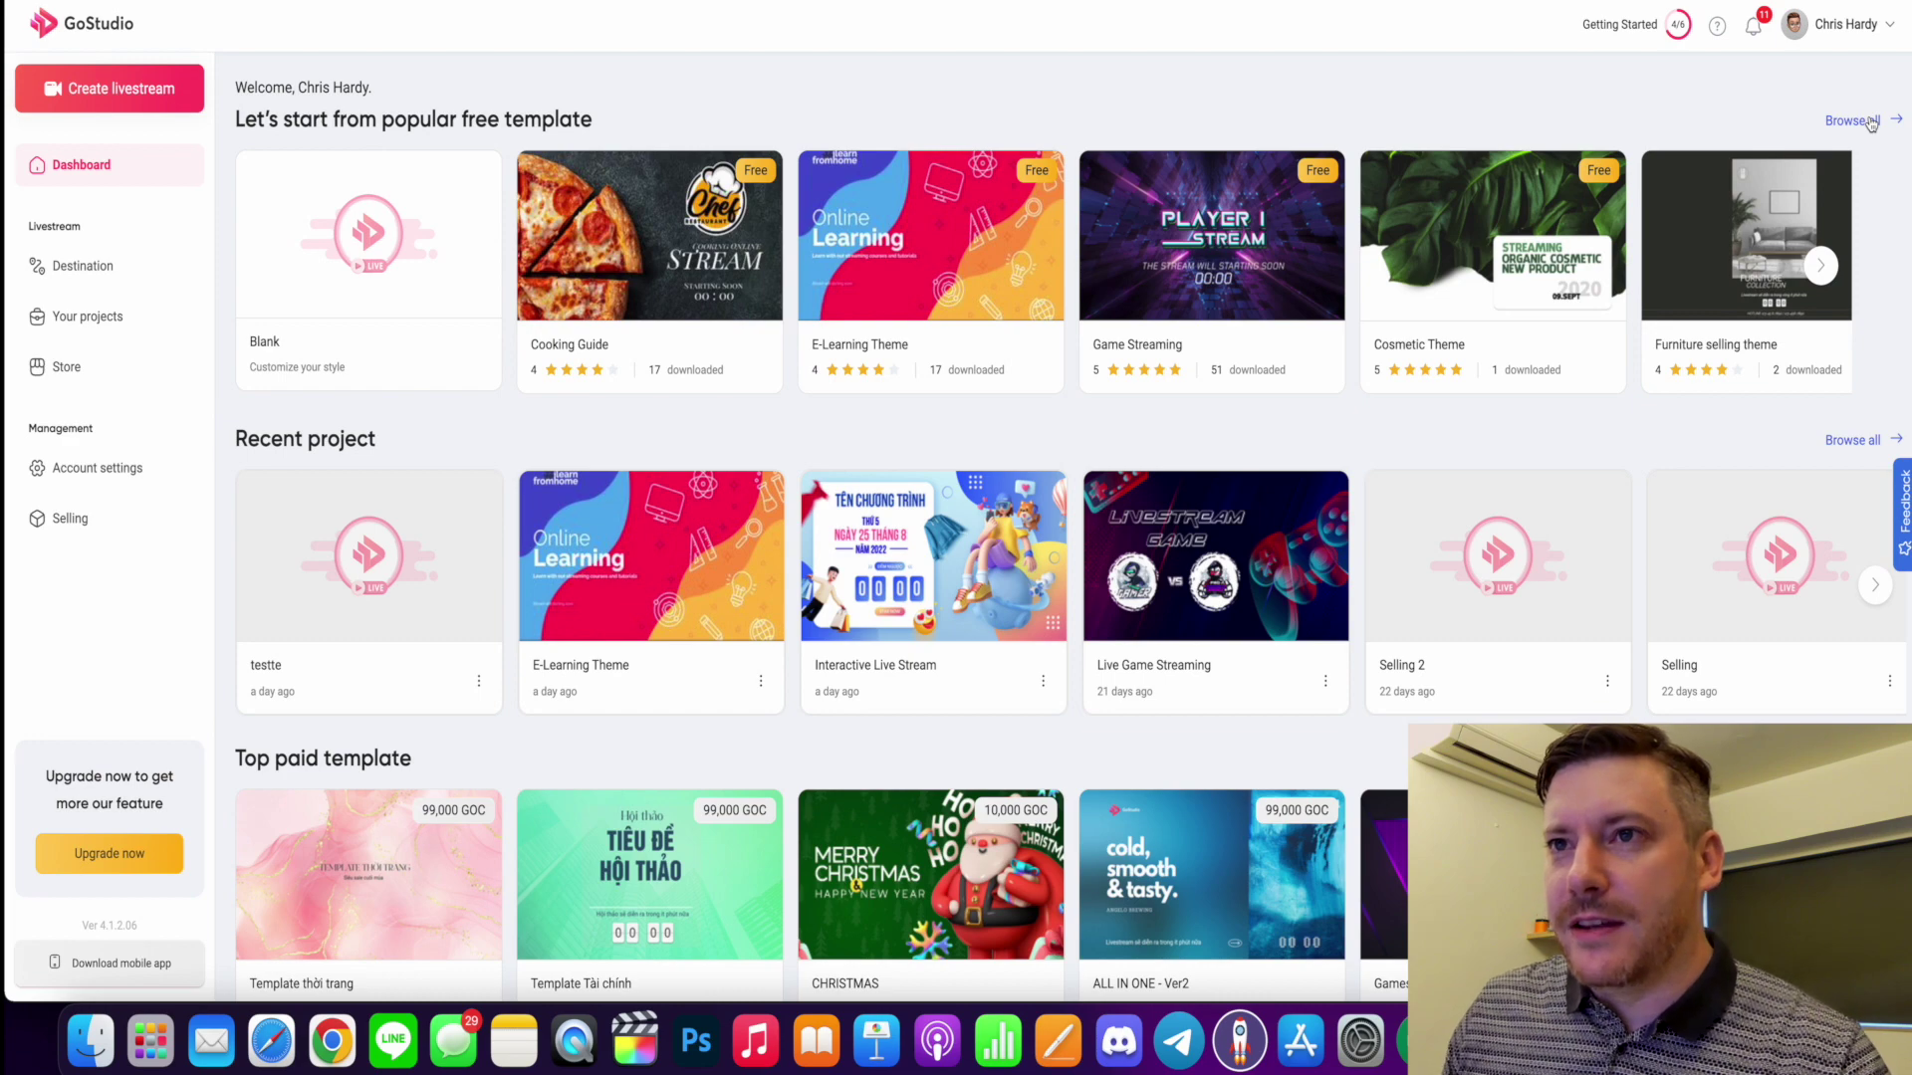
- Look over the dashboard templates, then open the template store and show the Retail category
{"action": "scroll", "coordinate": [996, 551], "scroll_direction": "down", "scroll_amount": 4}
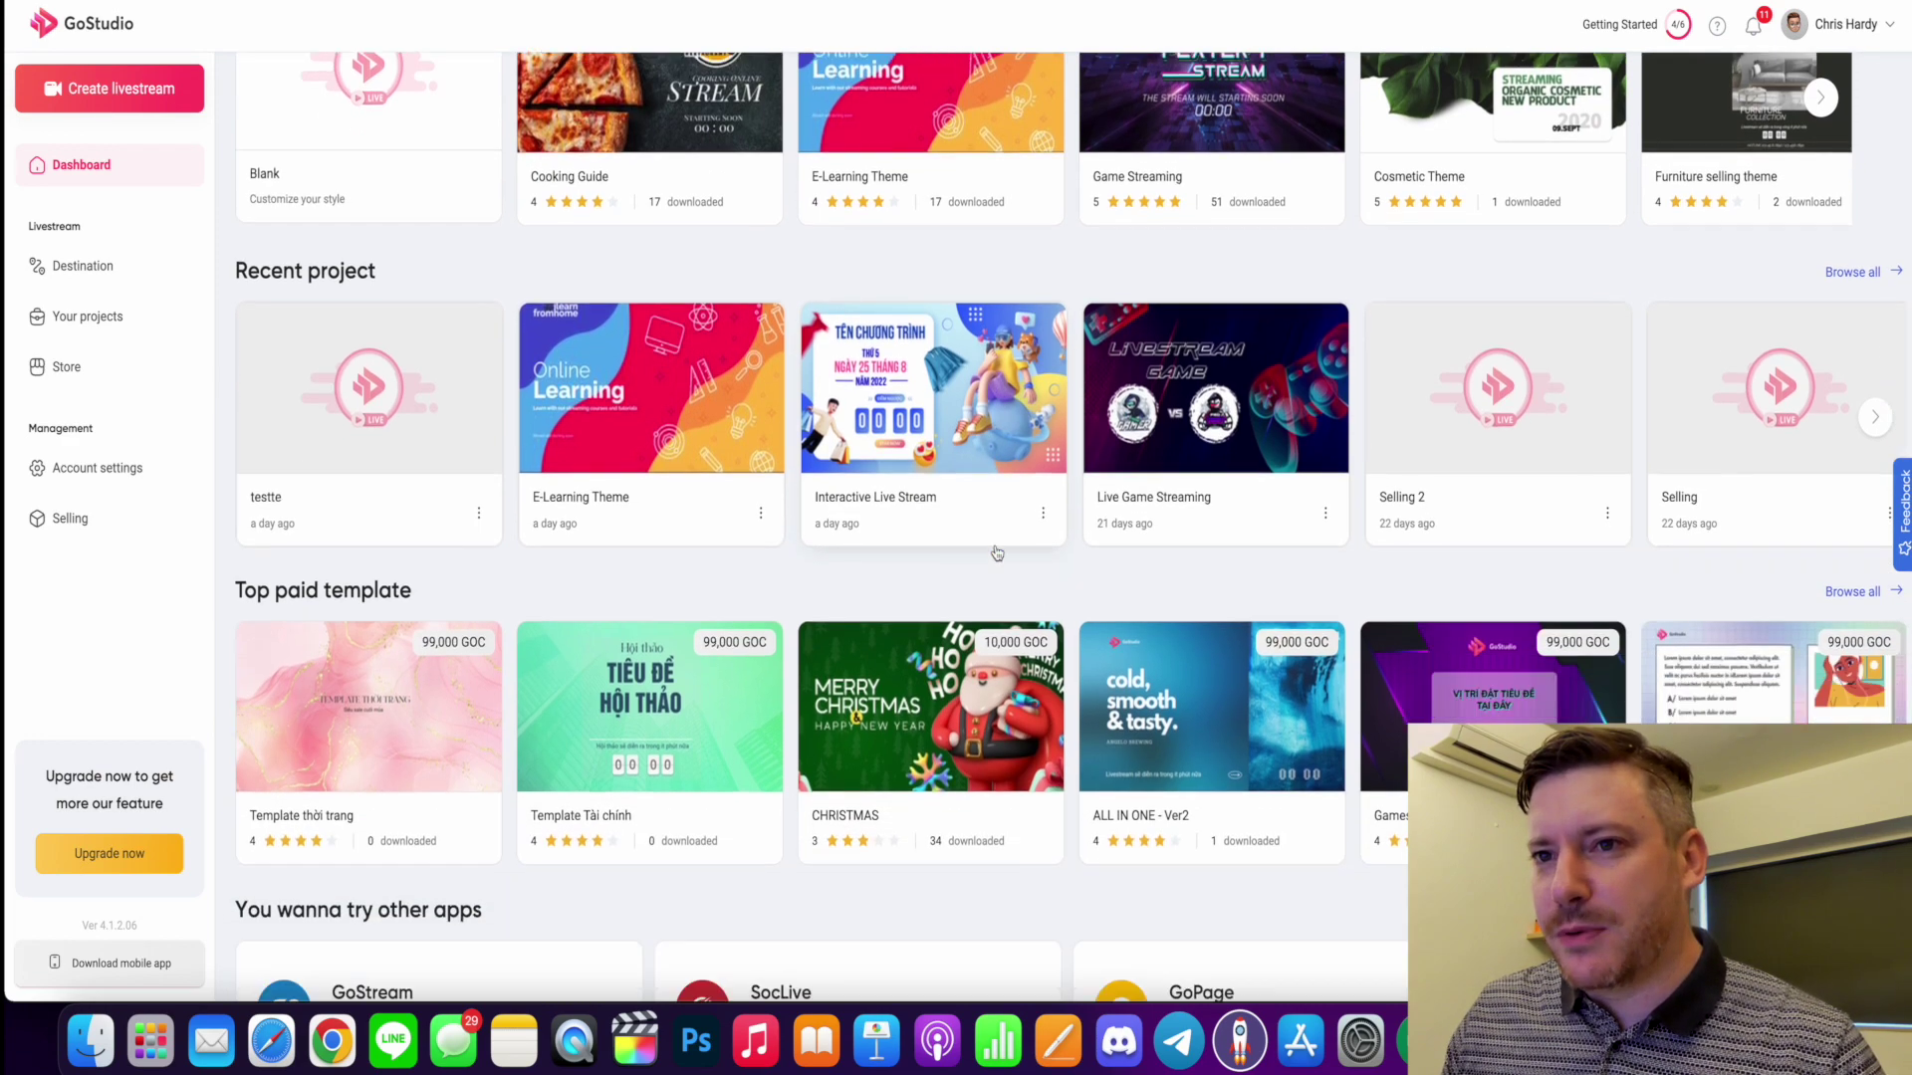
{"action": "scroll", "coordinate": [992, 547], "scroll_direction": "up", "scroll_amount": 4}
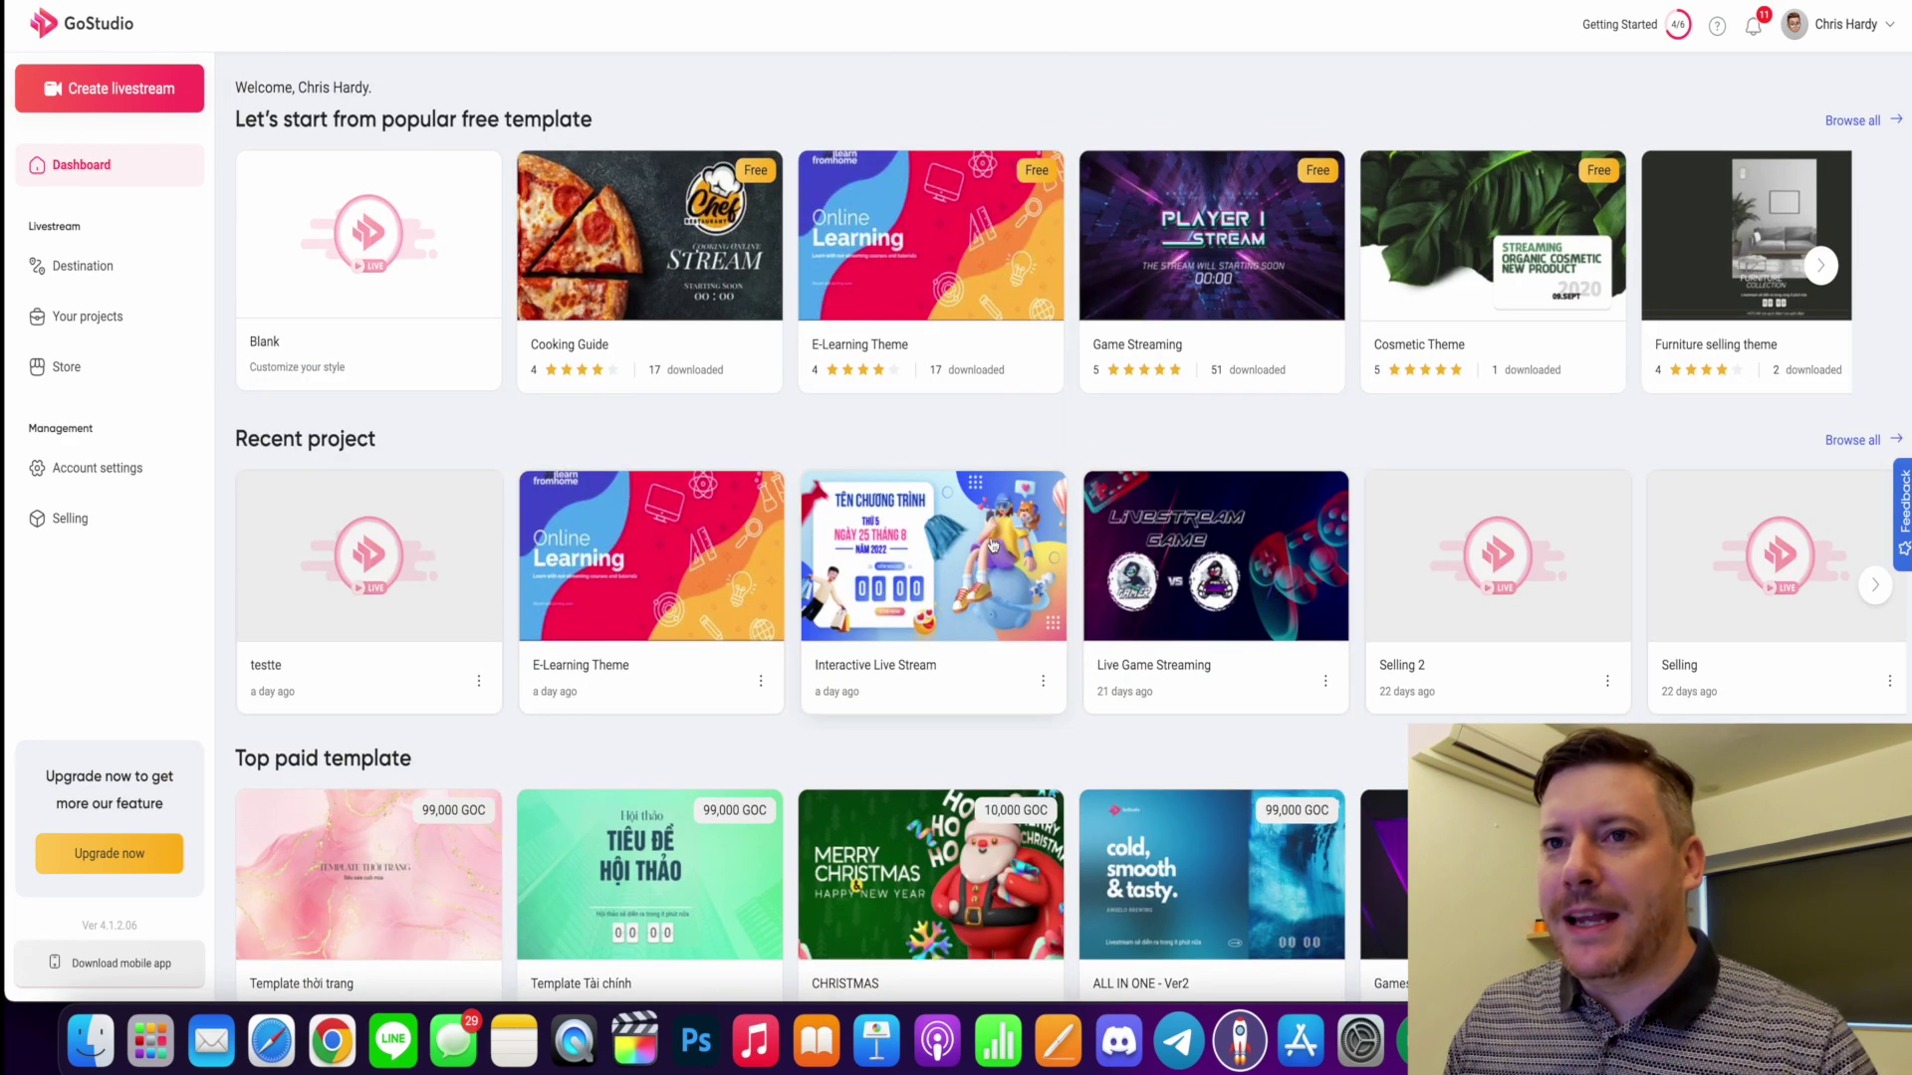
{"action": "left_click", "coordinate": [59, 370]}
{"action": "scroll", "coordinate": [206, 449], "scroll_direction": "down", "scroll_amount": 3}
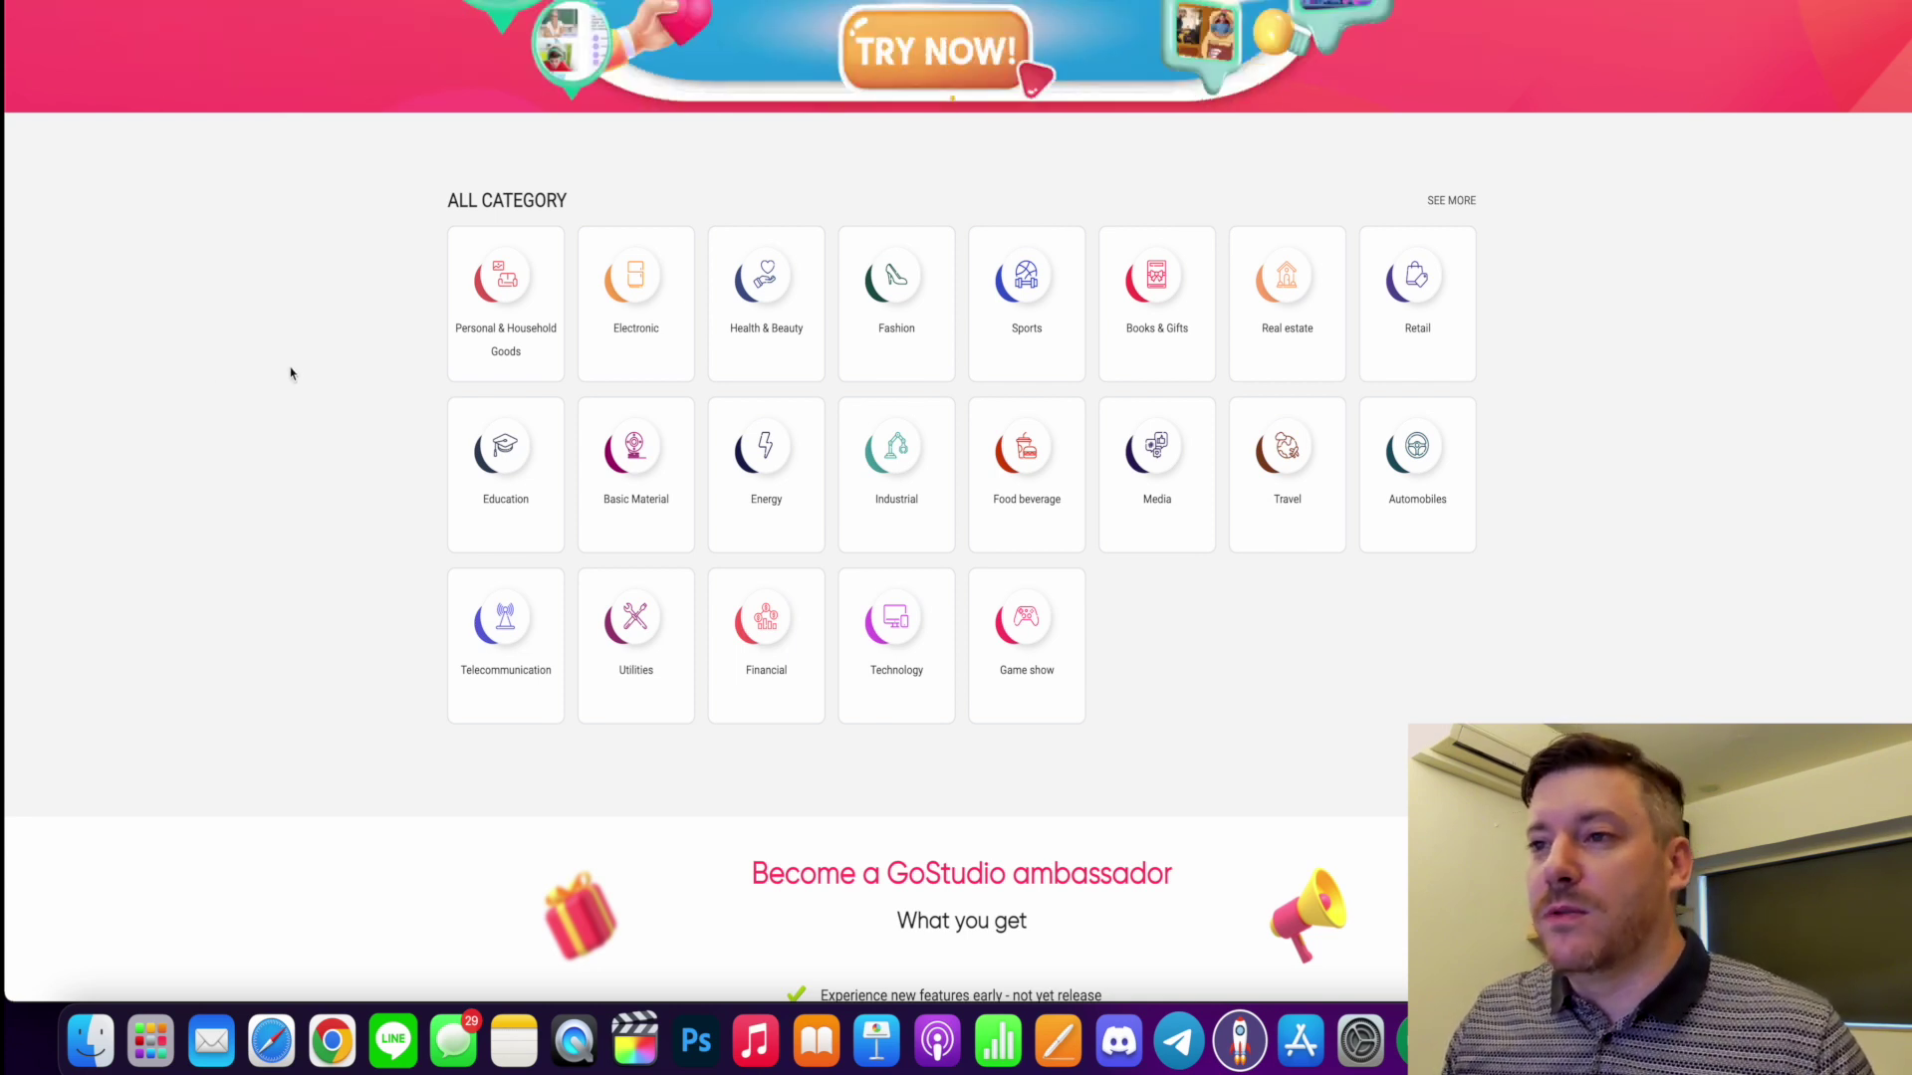
{"action": "scroll", "coordinate": [295, 371], "scroll_direction": "down", "scroll_amount": 1}
{"action": "scroll", "coordinate": [707, 231], "scroll_direction": "up", "scroll_amount": 1}
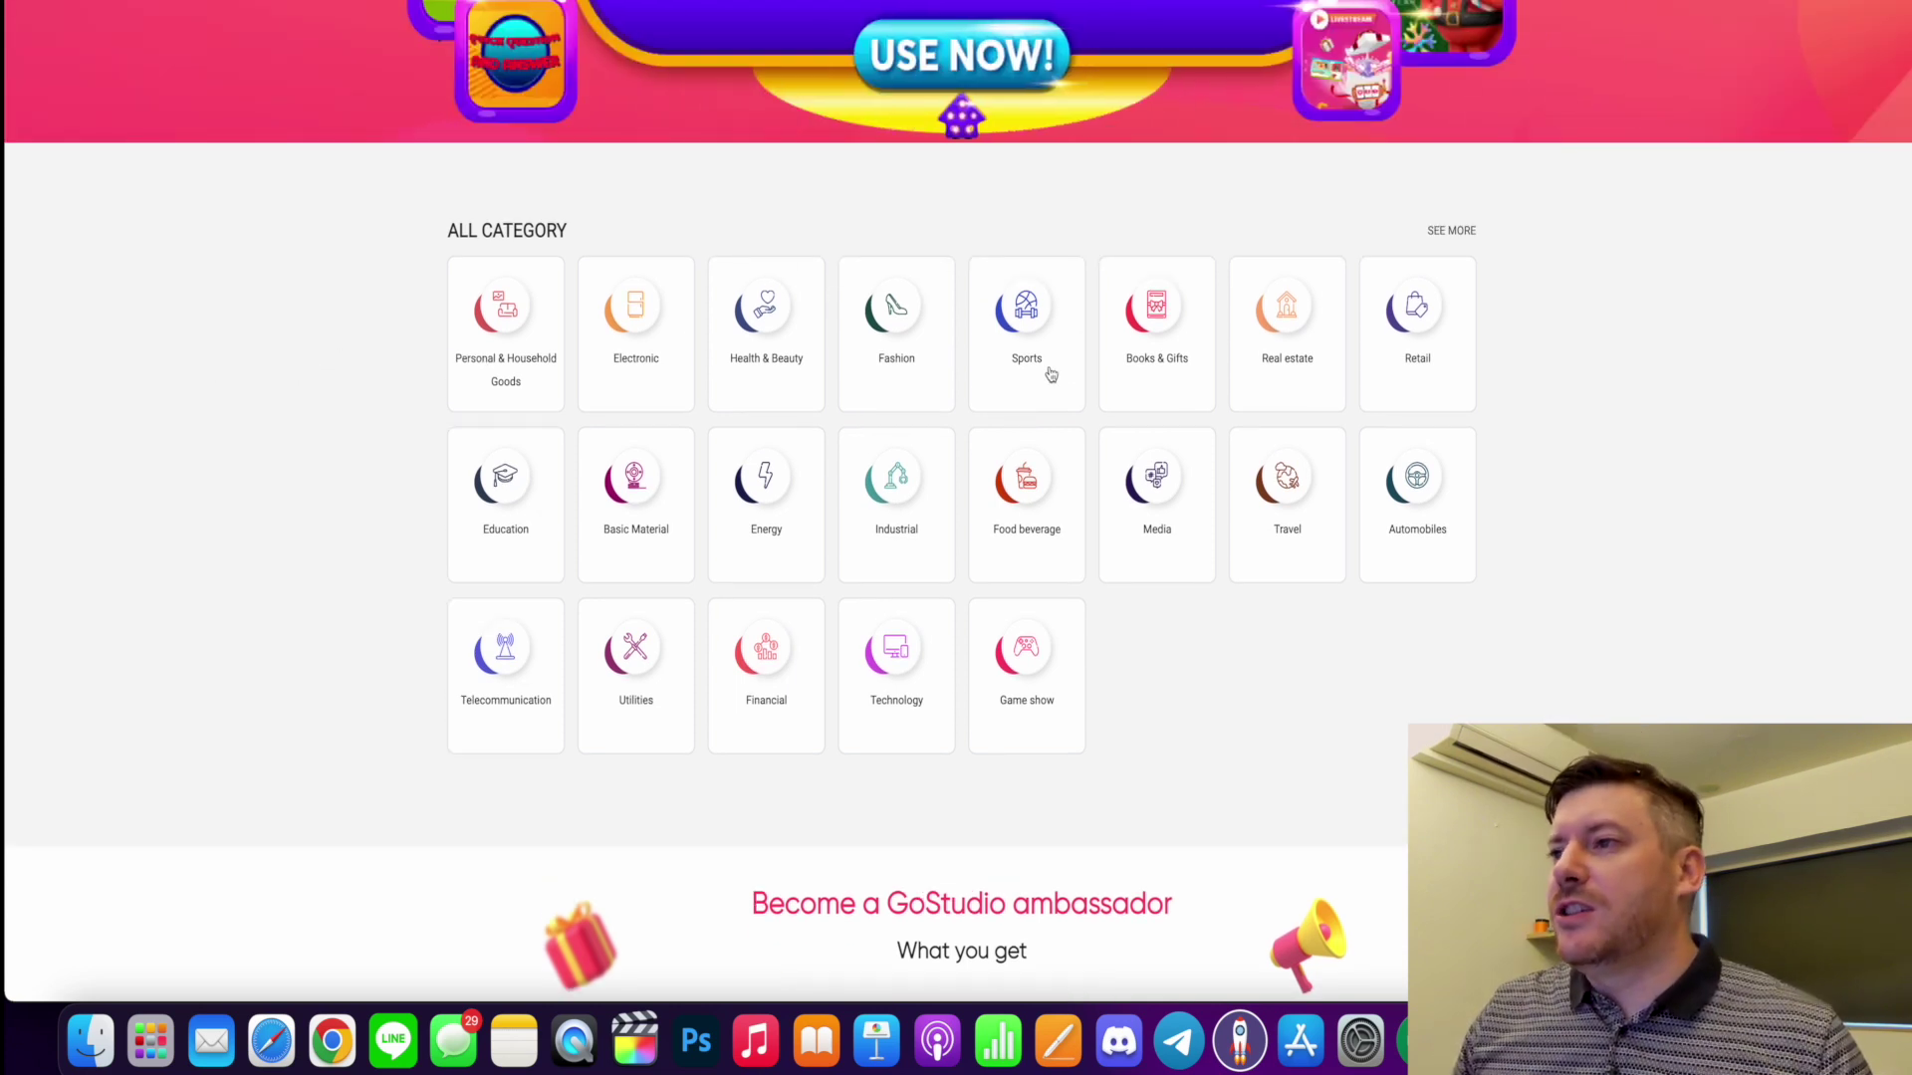
{"action": "left_click", "coordinate": [1443, 315]}
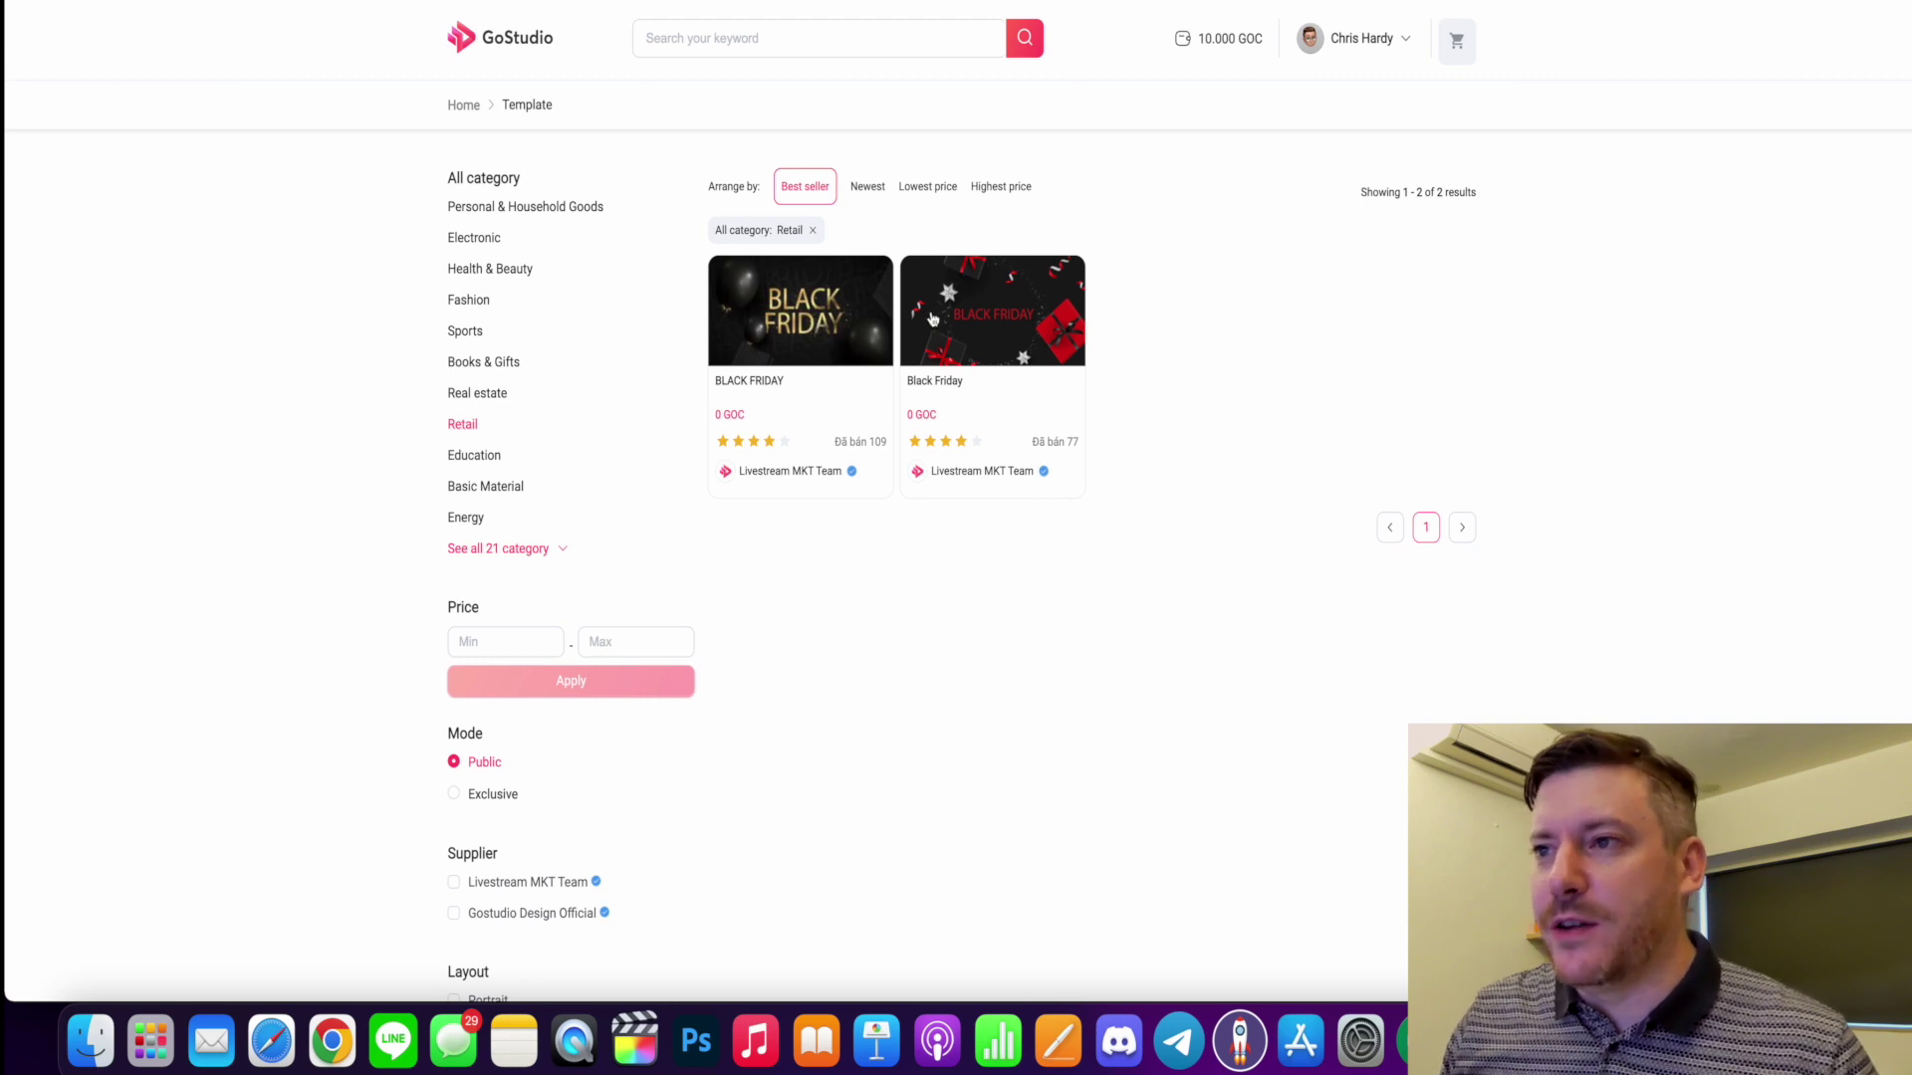
- Open the BLACK FRIDAY template page and review its scene previews, from the standby screen to the live stream ending
{"action": "left_click", "coordinate": [819, 310]}
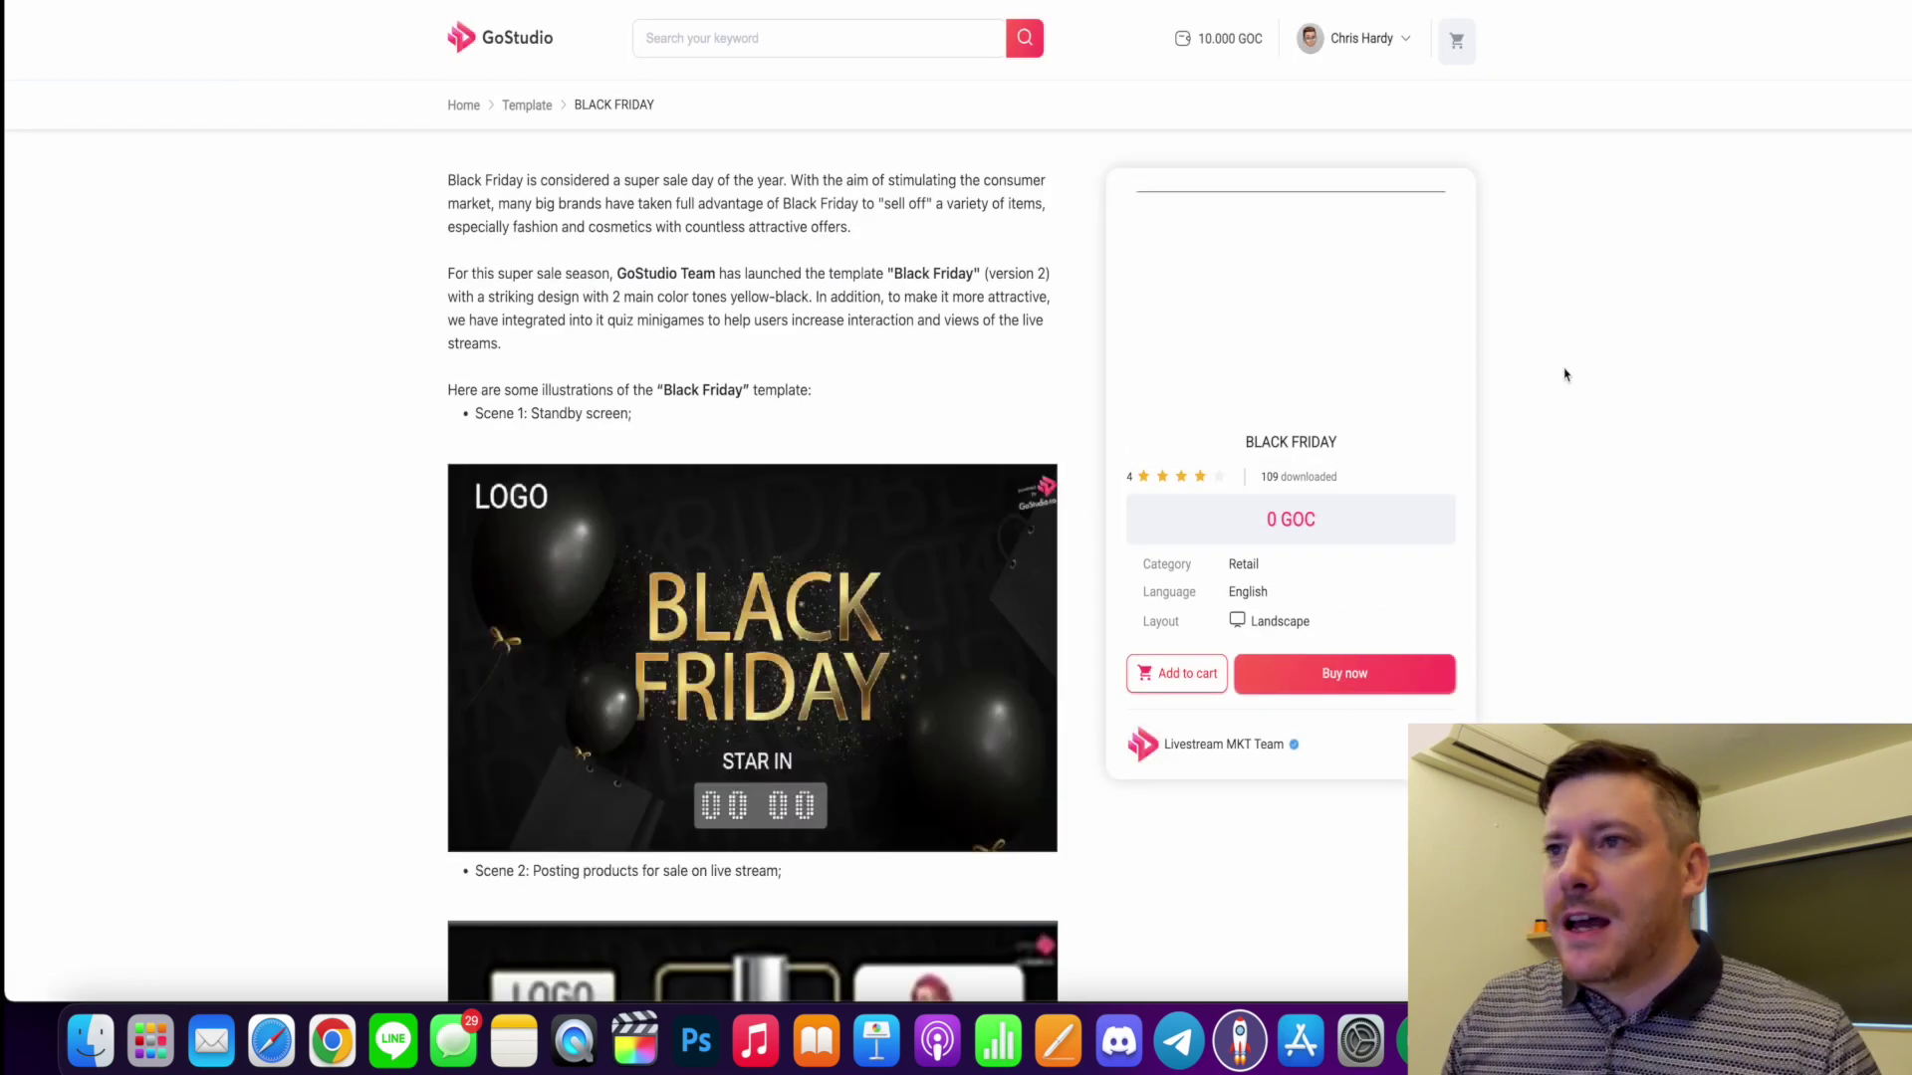
{"action": "scroll", "coordinate": [822, 415], "scroll_direction": "down", "scroll_amount": 1}
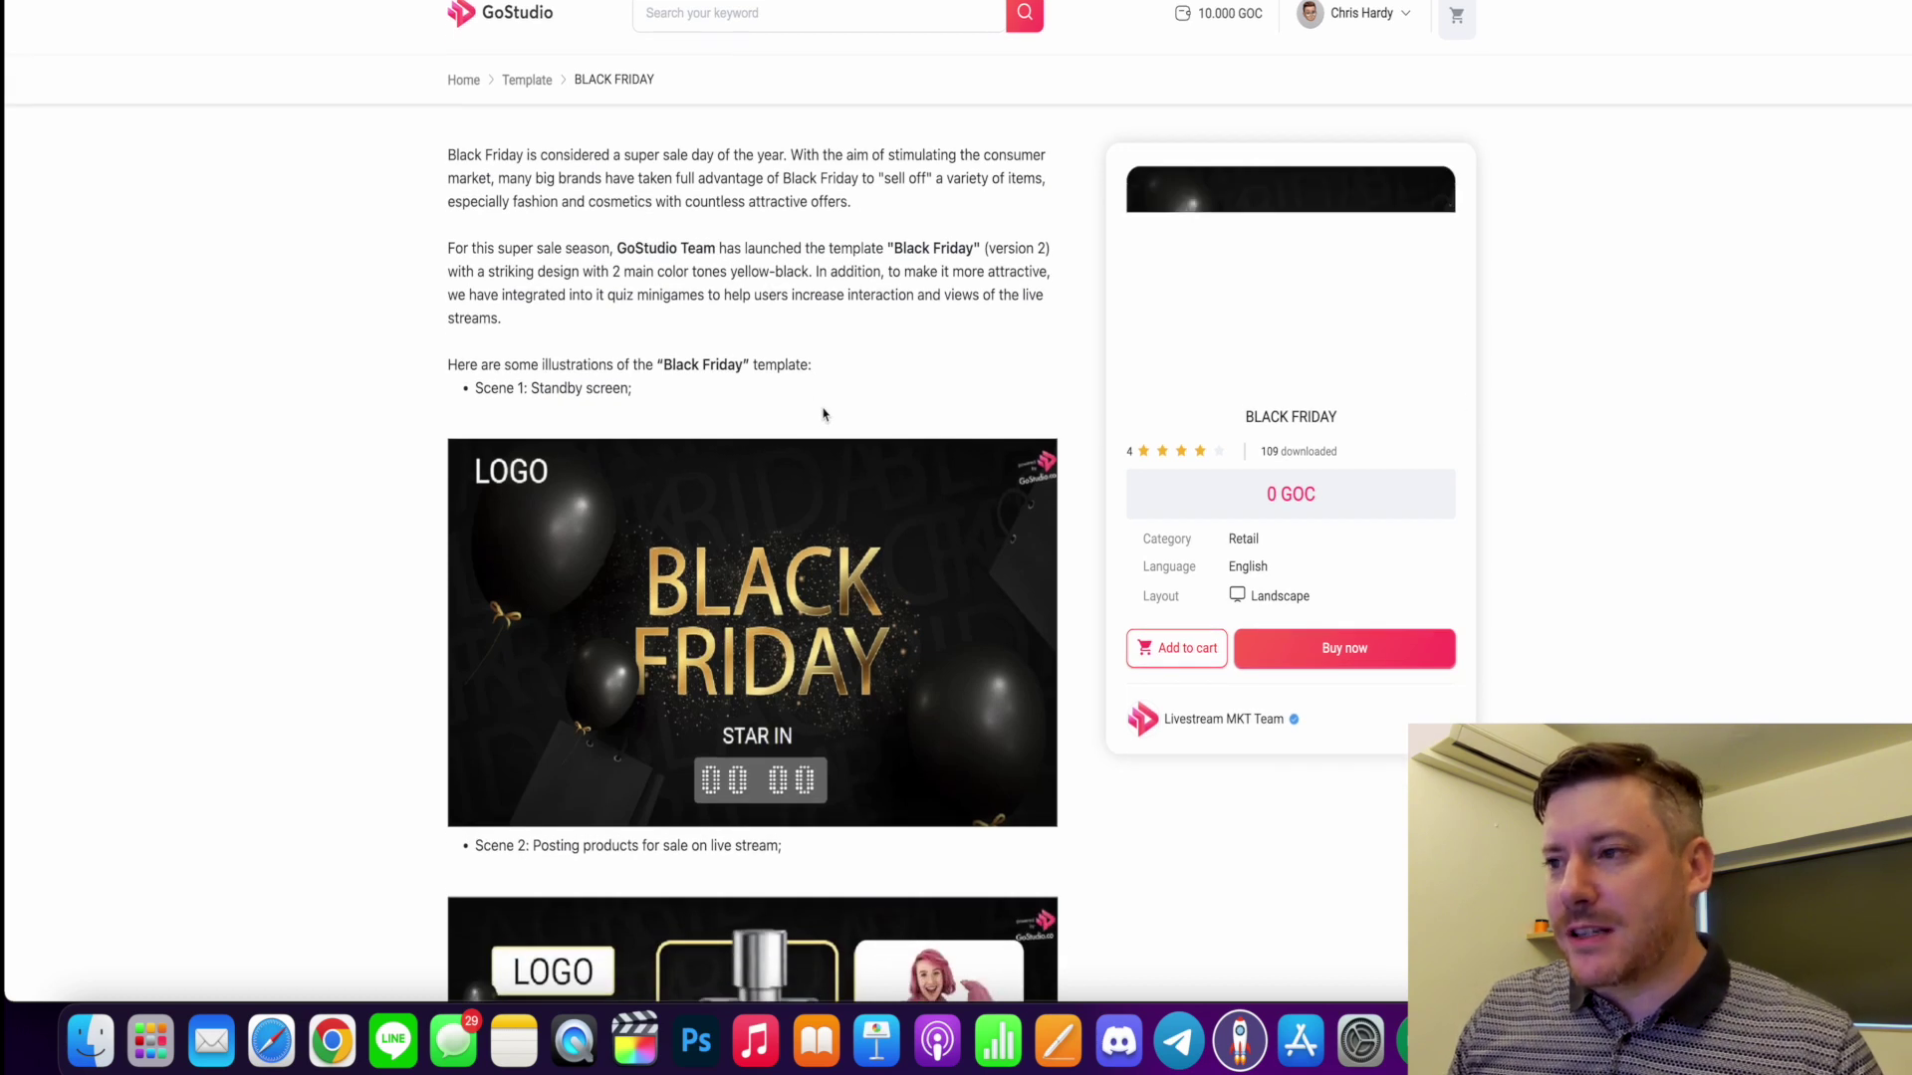
{"action": "scroll", "coordinate": [825, 414], "scroll_direction": "down", "scroll_amount": 1}
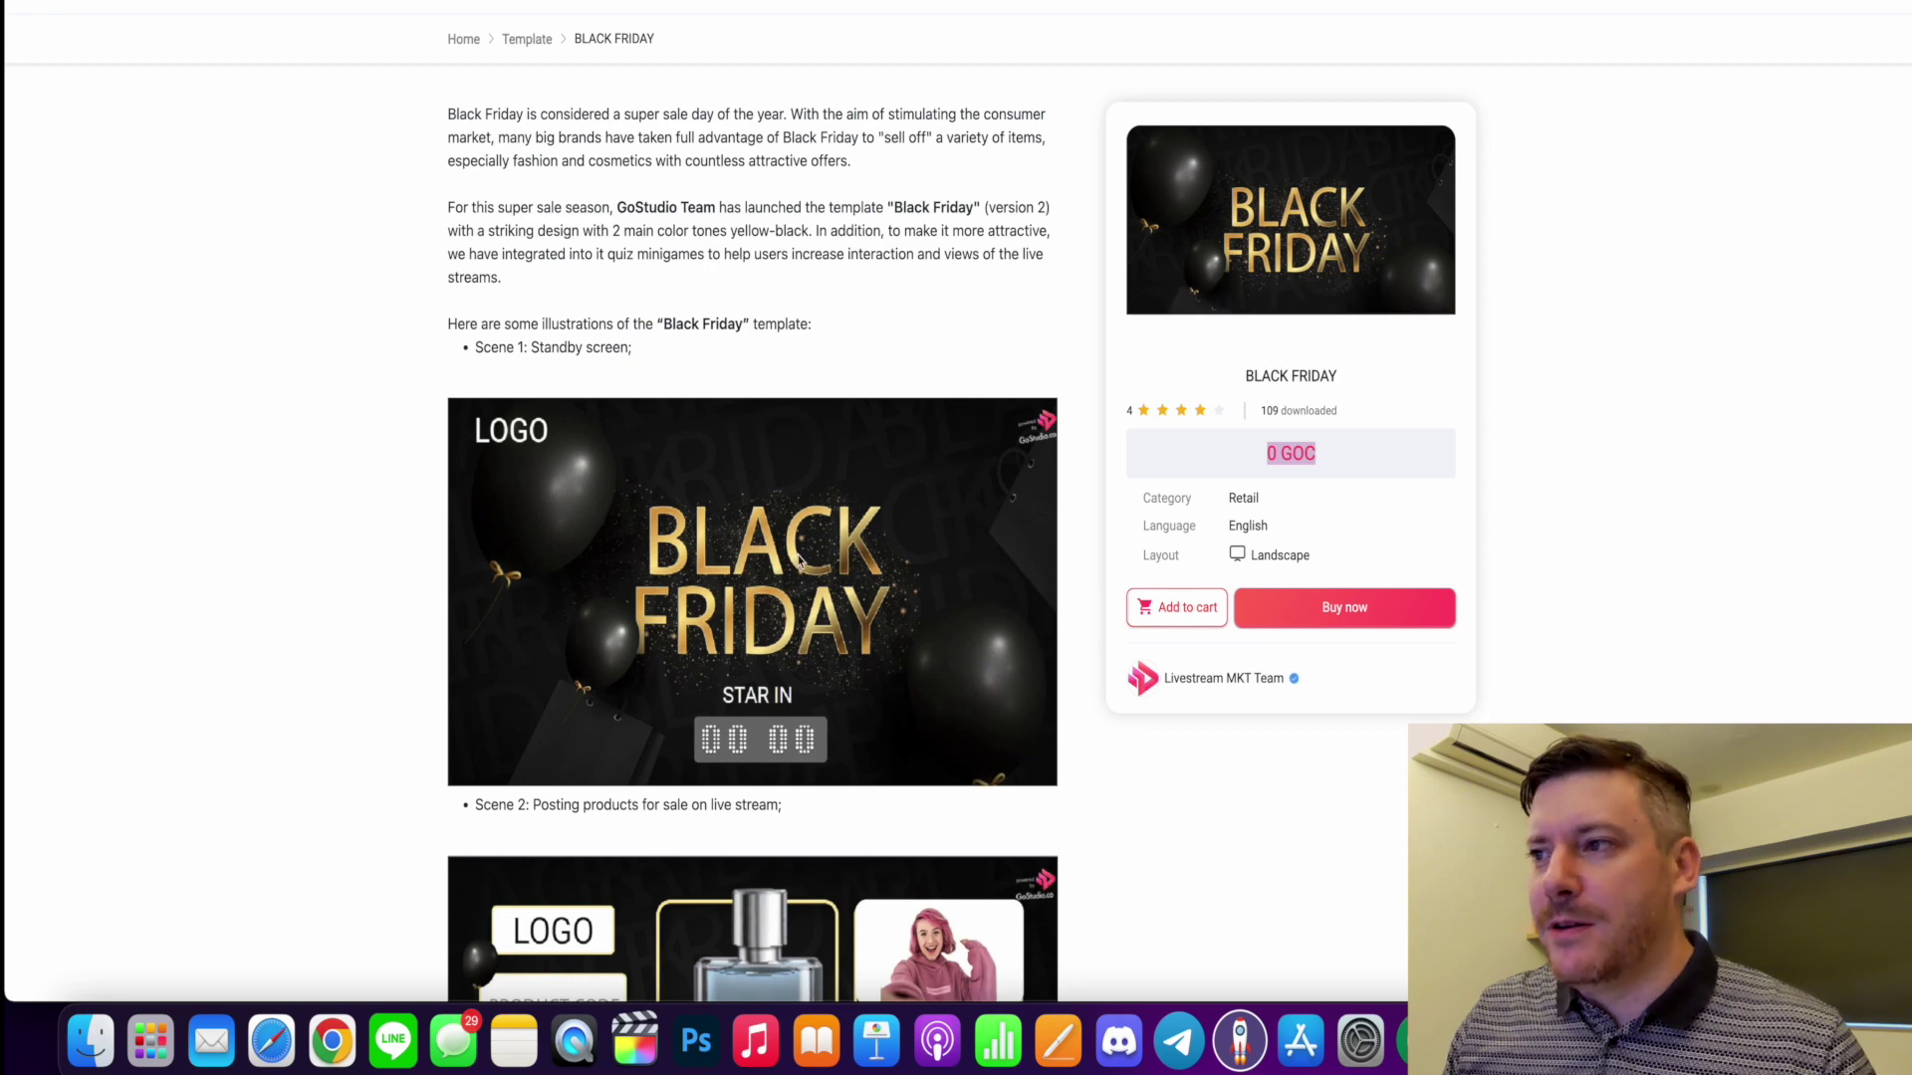
{"action": "scroll", "coordinate": [864, 488], "scroll_direction": "down", "scroll_amount": 7}
{"action": "scroll", "coordinate": [865, 487], "scroll_direction": "up", "scroll_amount": 7}
{"action": "scroll", "coordinate": [864, 492], "scroll_direction": "down", "scroll_amount": 2}
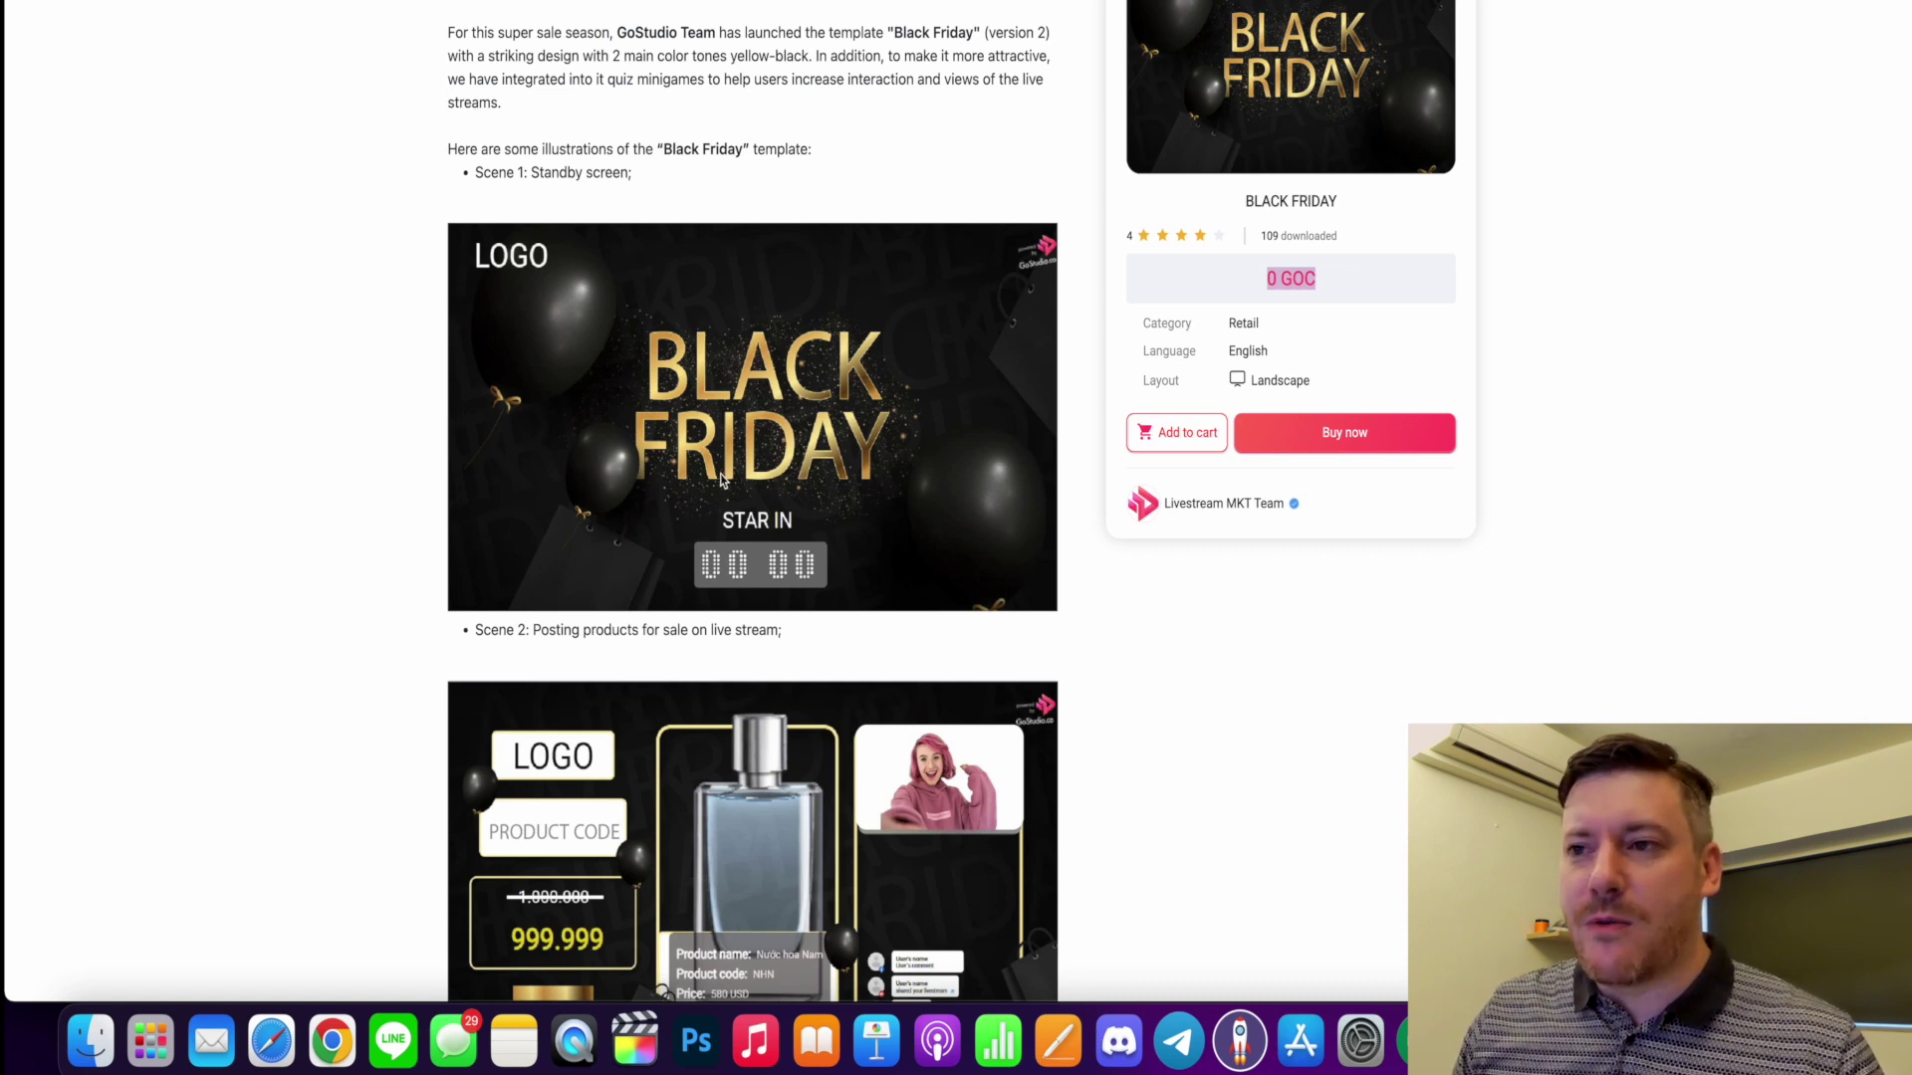
{"action": "scroll", "coordinate": [721, 476], "scroll_direction": "down", "scroll_amount": 1}
{"action": "scroll", "coordinate": [721, 472], "scroll_direction": "down", "scroll_amount": 2}
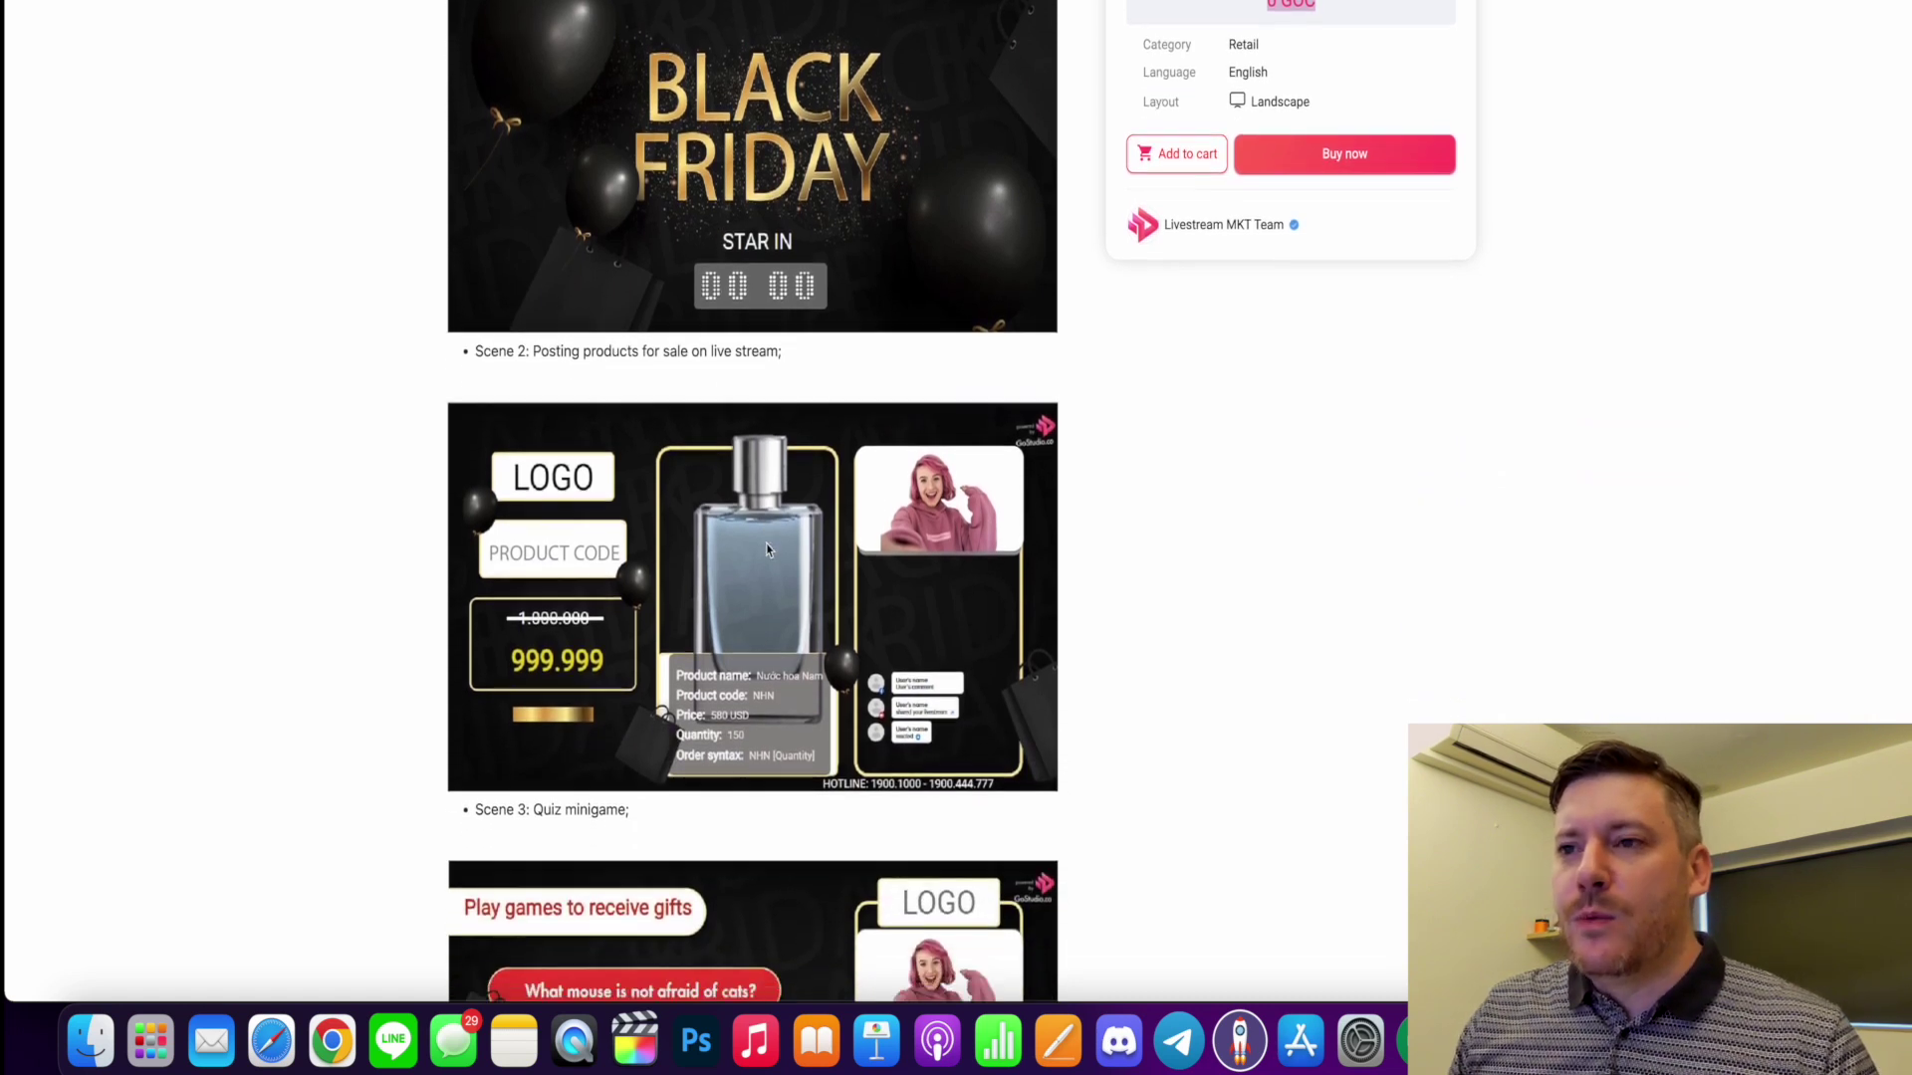
{"action": "scroll", "coordinate": [717, 488], "scroll_direction": "down", "scroll_amount": 1}
{"action": "scroll", "coordinate": [719, 490], "scroll_direction": "down", "scroll_amount": 2}
{"action": "scroll", "coordinate": [720, 489], "scroll_direction": "down", "scroll_amount": 2}
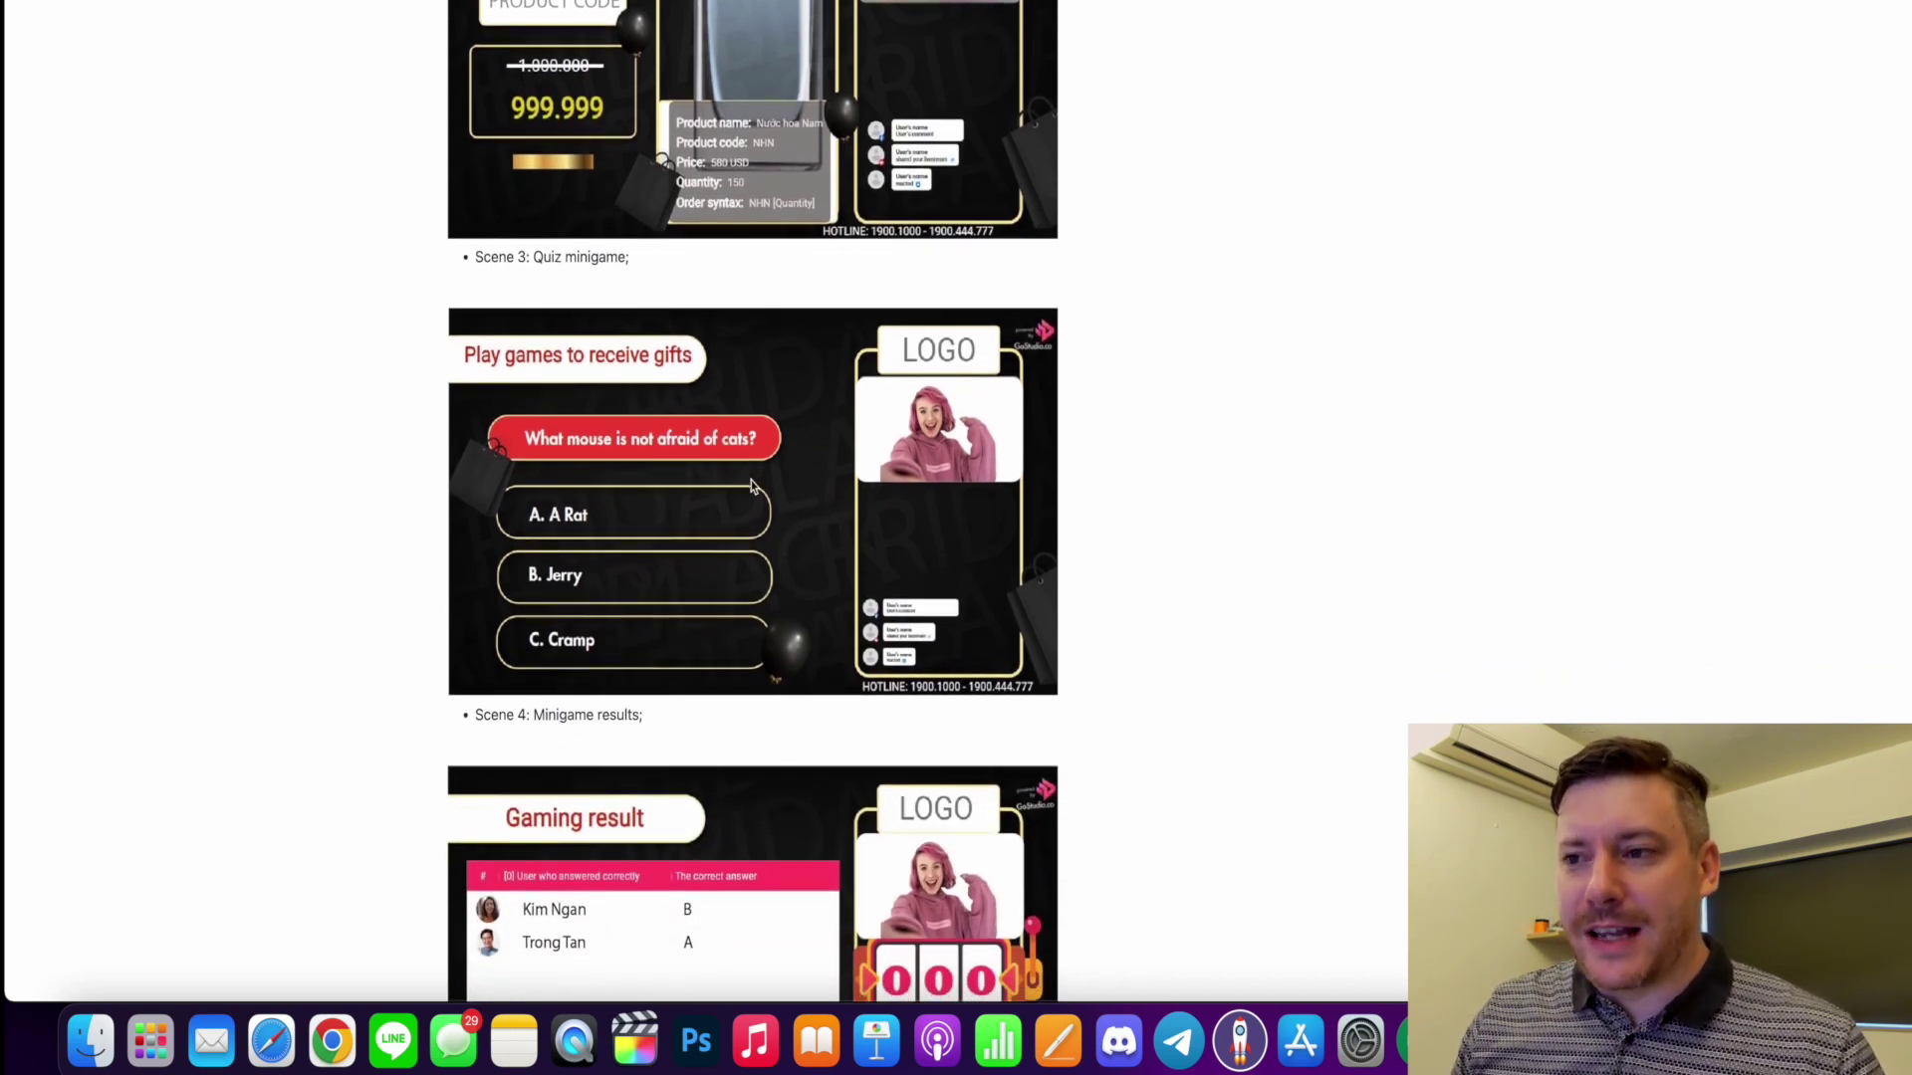
{"action": "scroll", "coordinate": [751, 486], "scroll_direction": "down", "scroll_amount": 4}
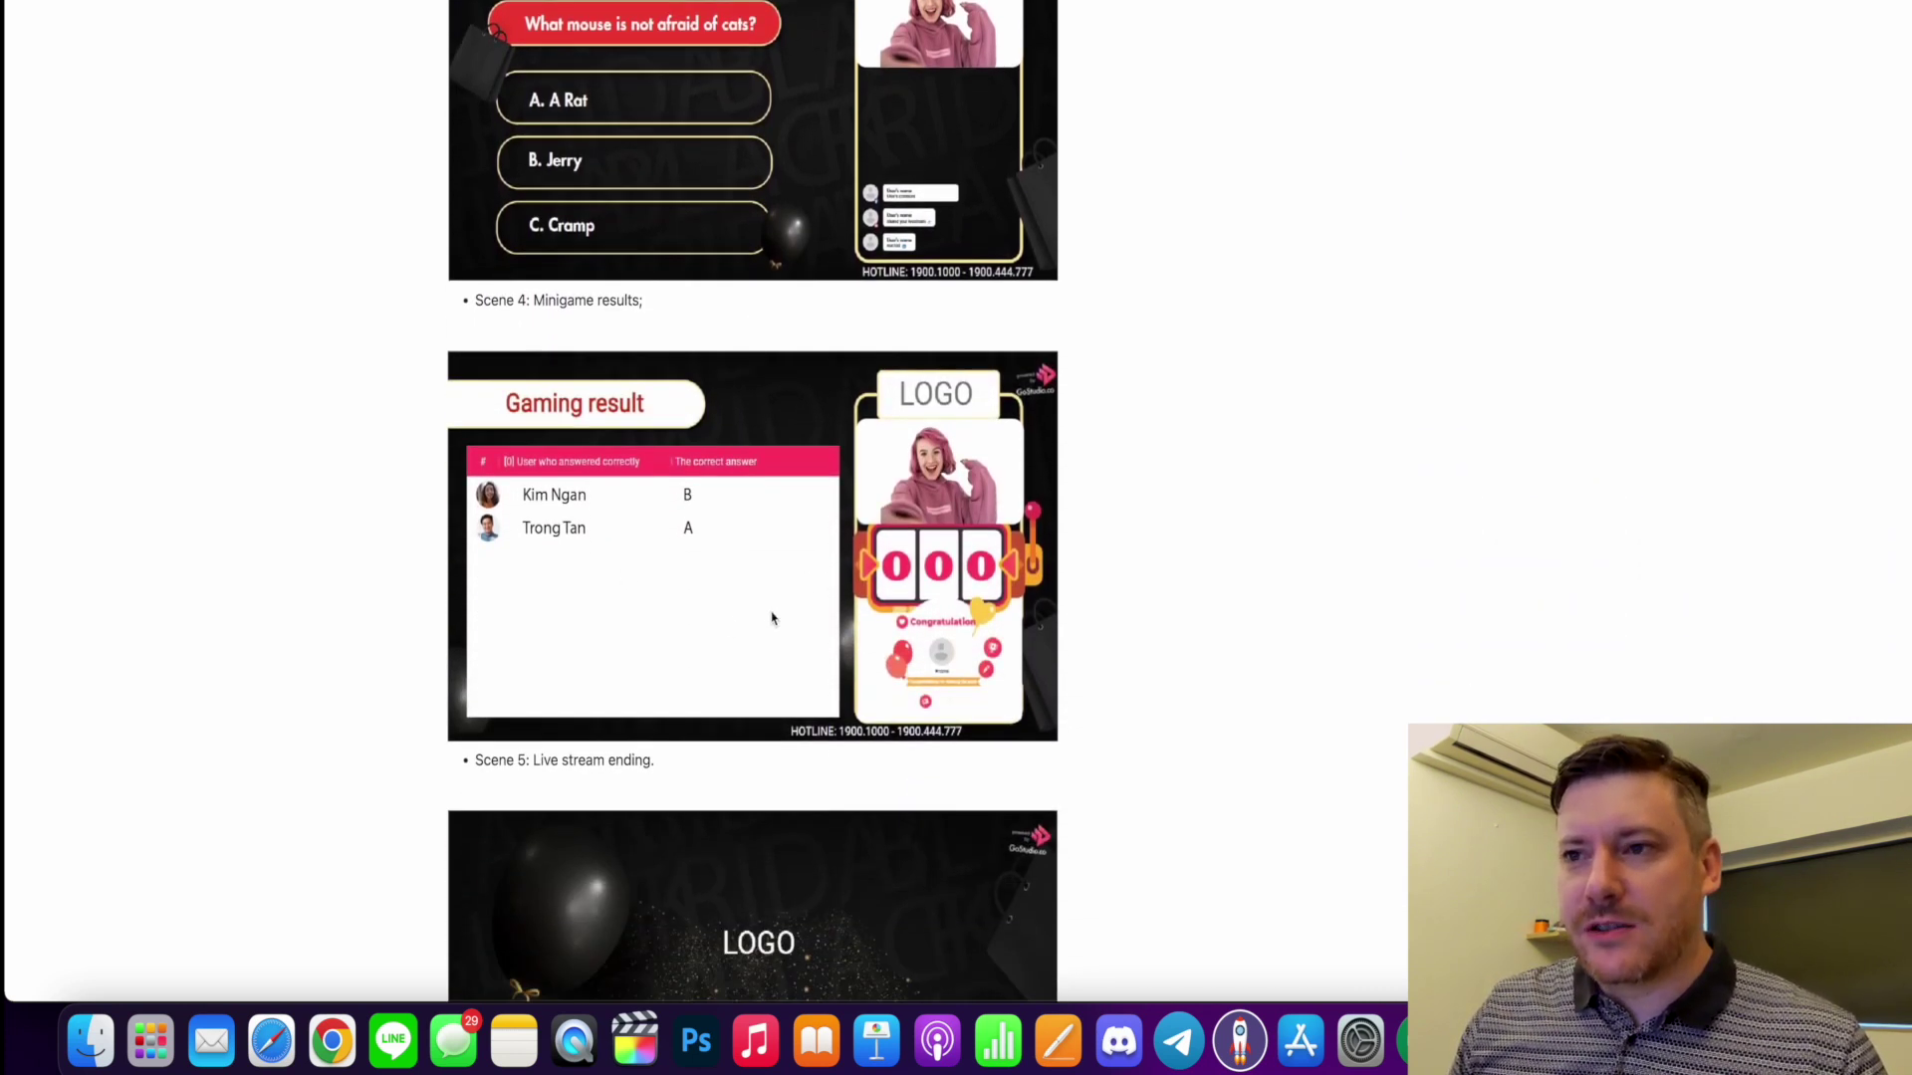
{"action": "scroll", "coordinate": [715, 522], "scroll_direction": "down", "scroll_amount": 4}
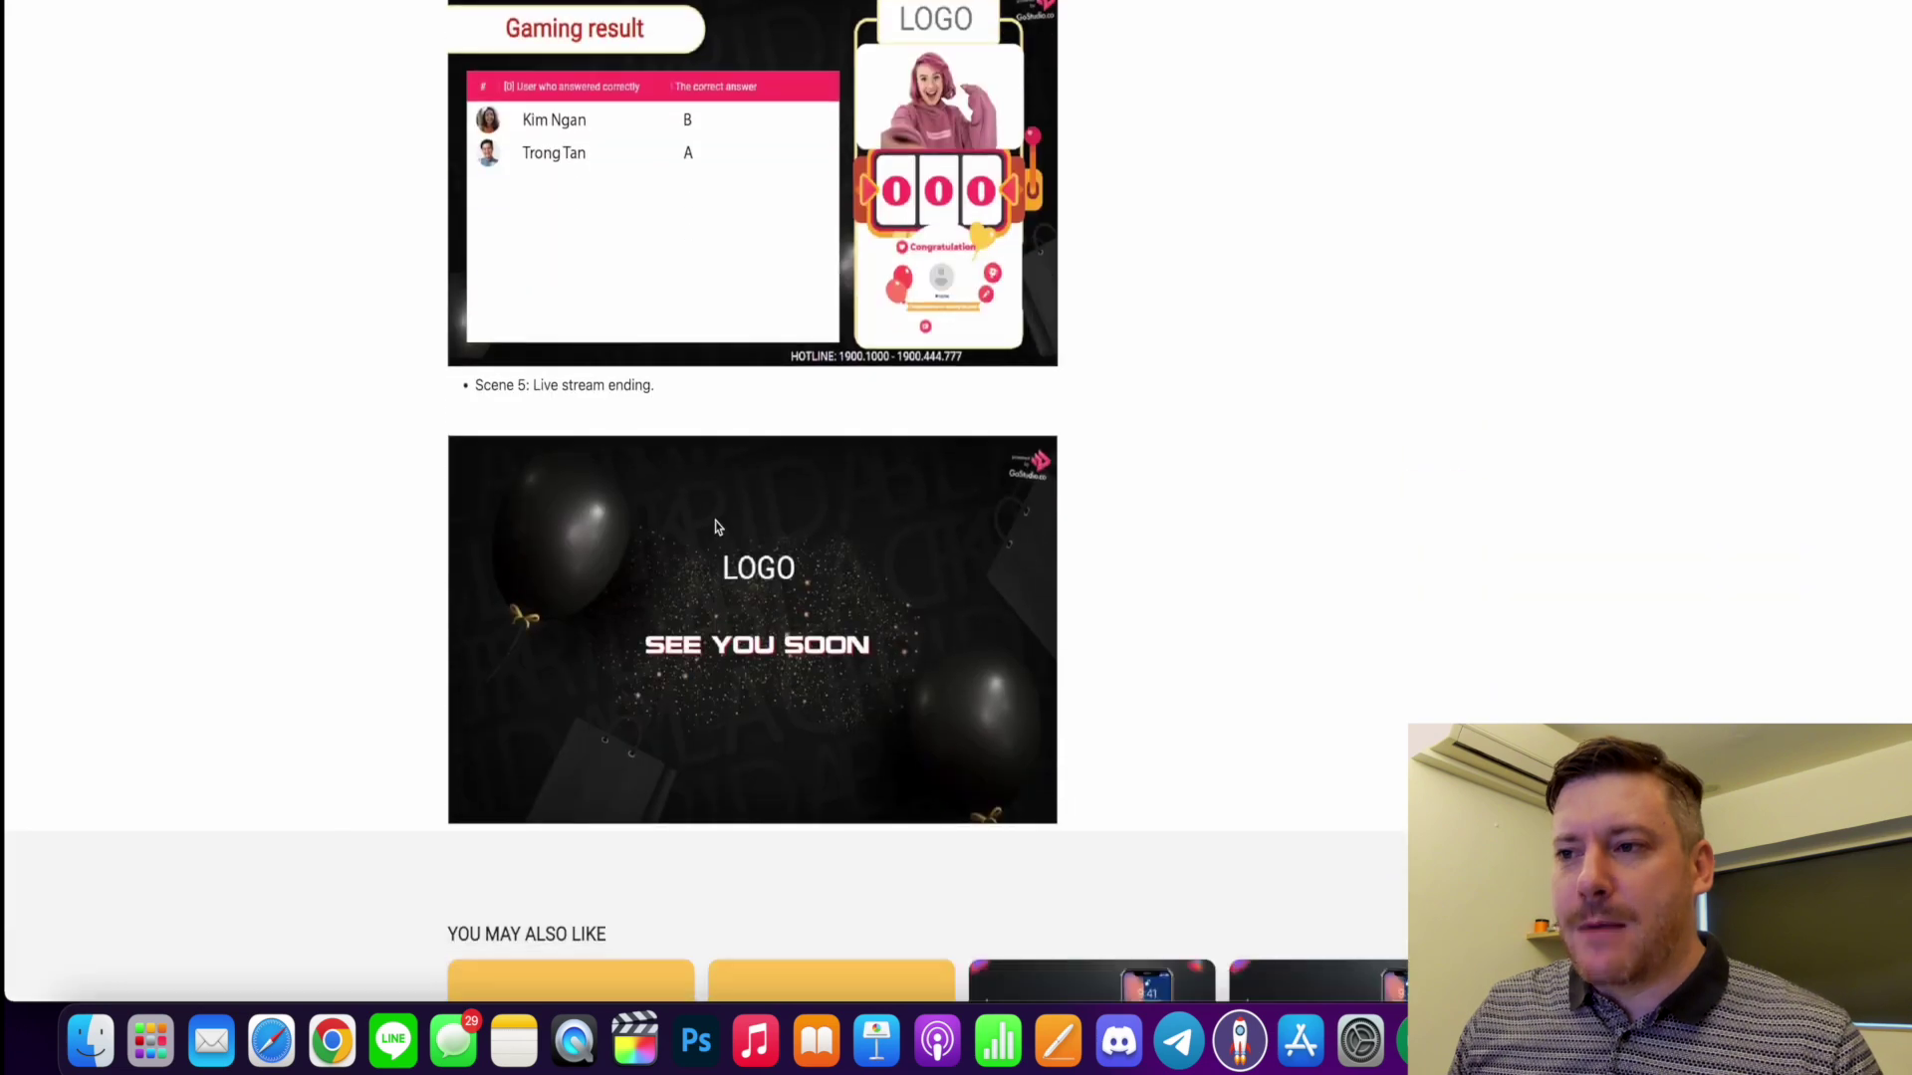
{"action": "scroll", "coordinate": [745, 625], "scroll_direction": "up", "scroll_amount": 15}
{"action": "key", "text": "super+bracketleft"}
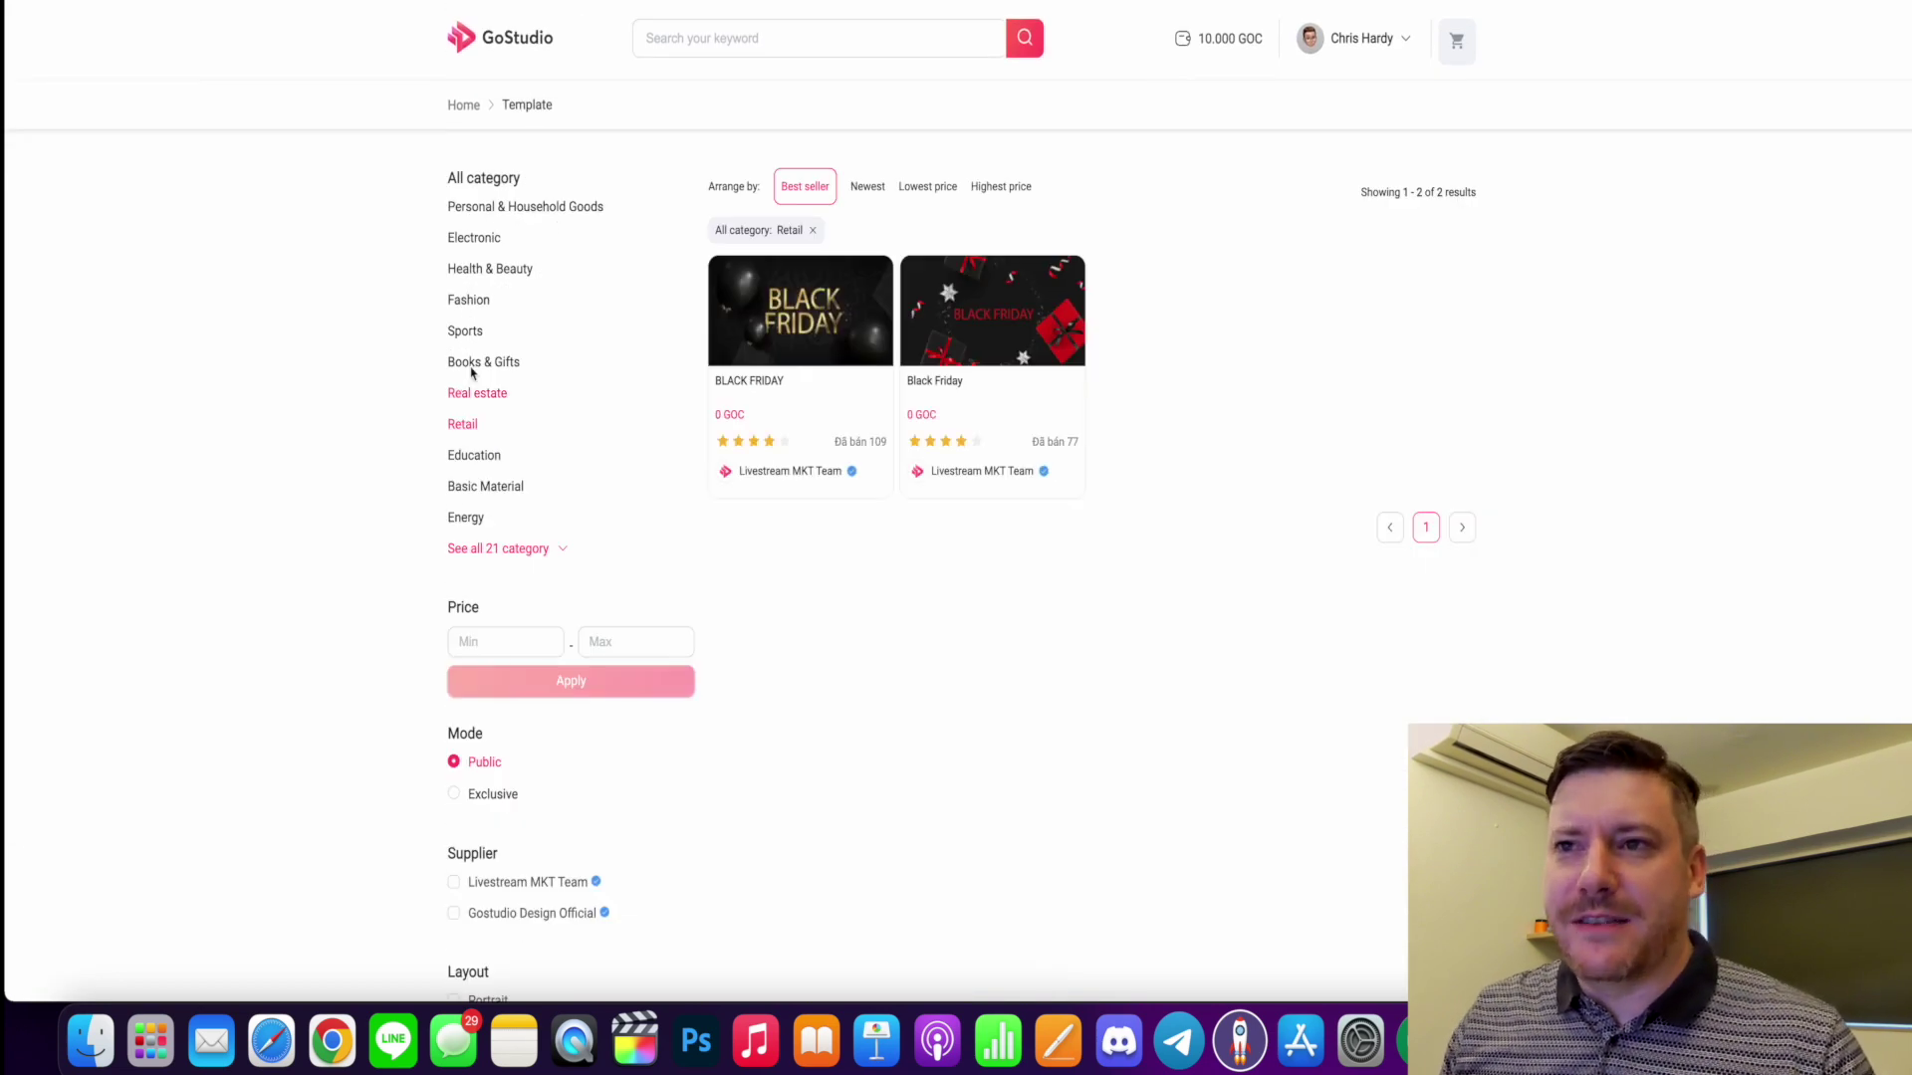
- Filter the store templates by the Sports category and look over the price, mode, supplier, layout and language filters
{"action": "left_click", "coordinate": [461, 335]}
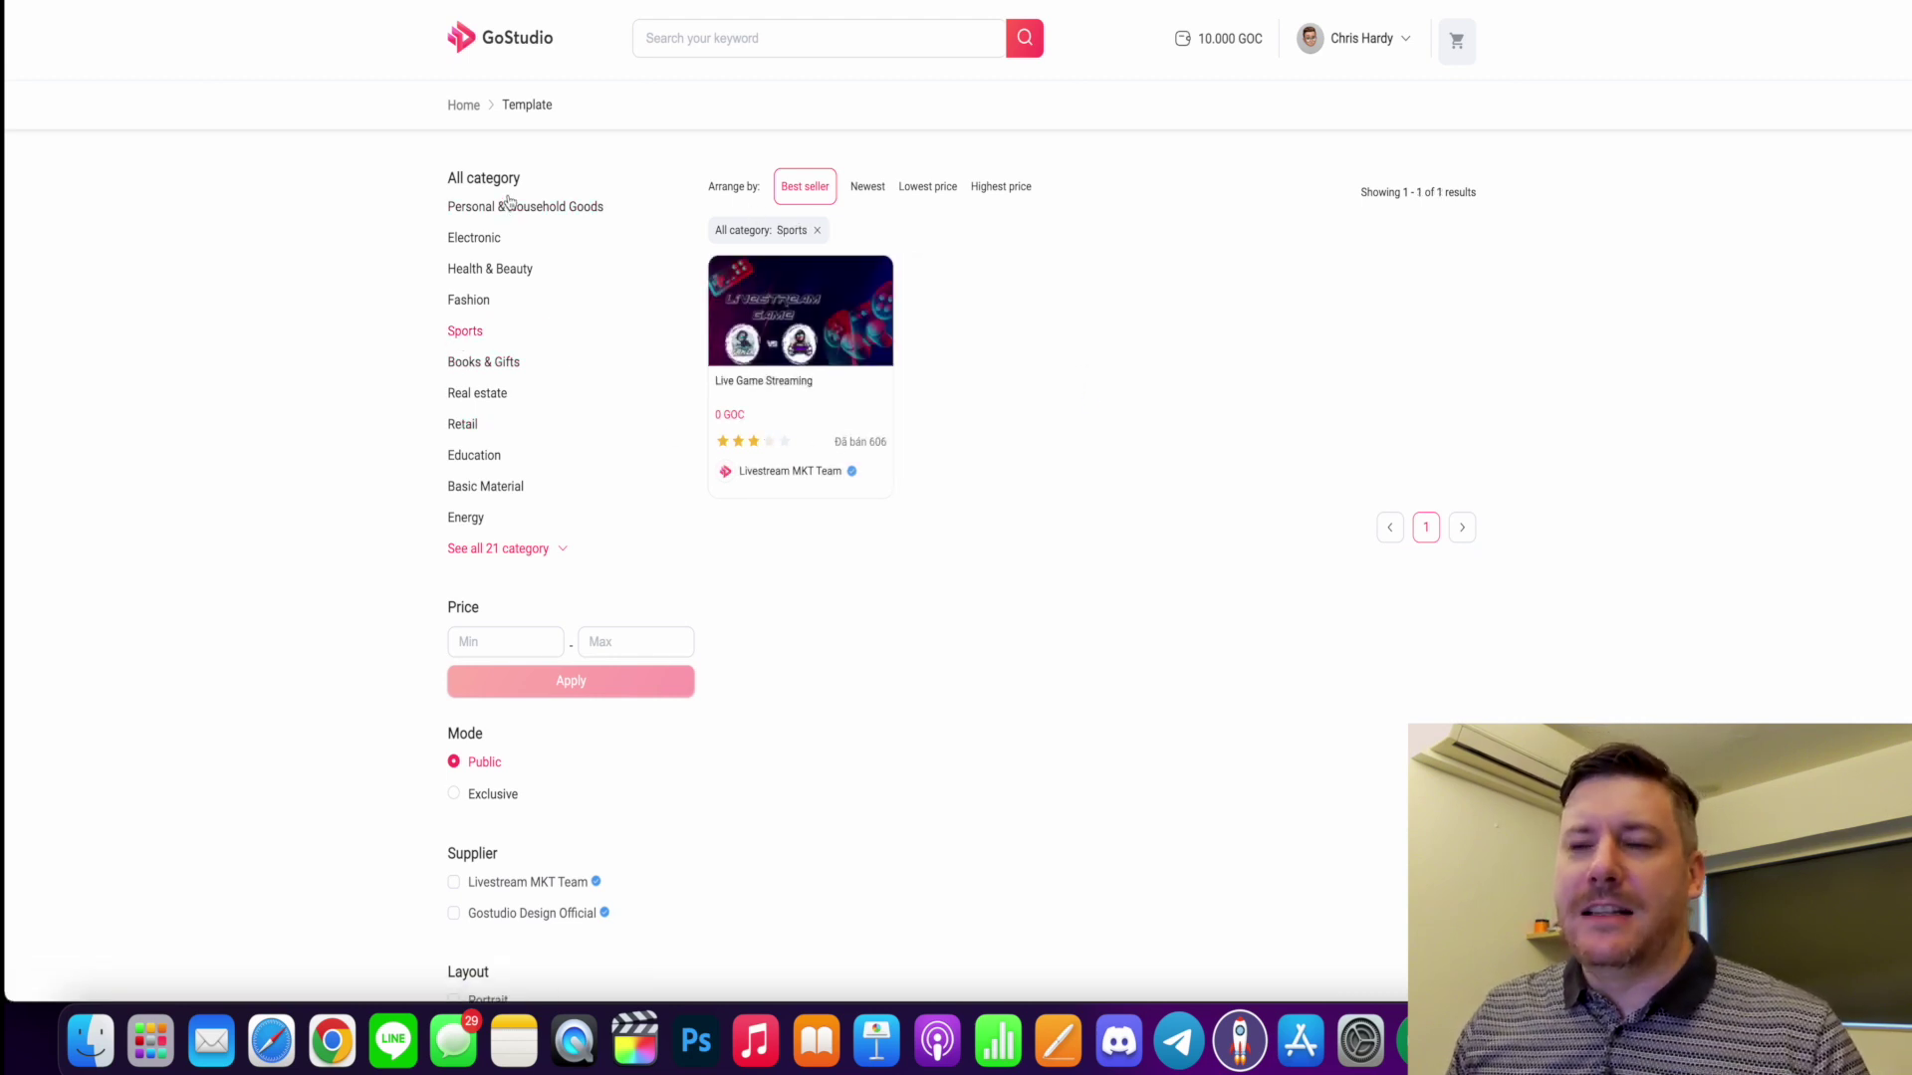
{"action": "scroll", "coordinate": [695, 634], "scroll_direction": "down", "scroll_amount": 5}
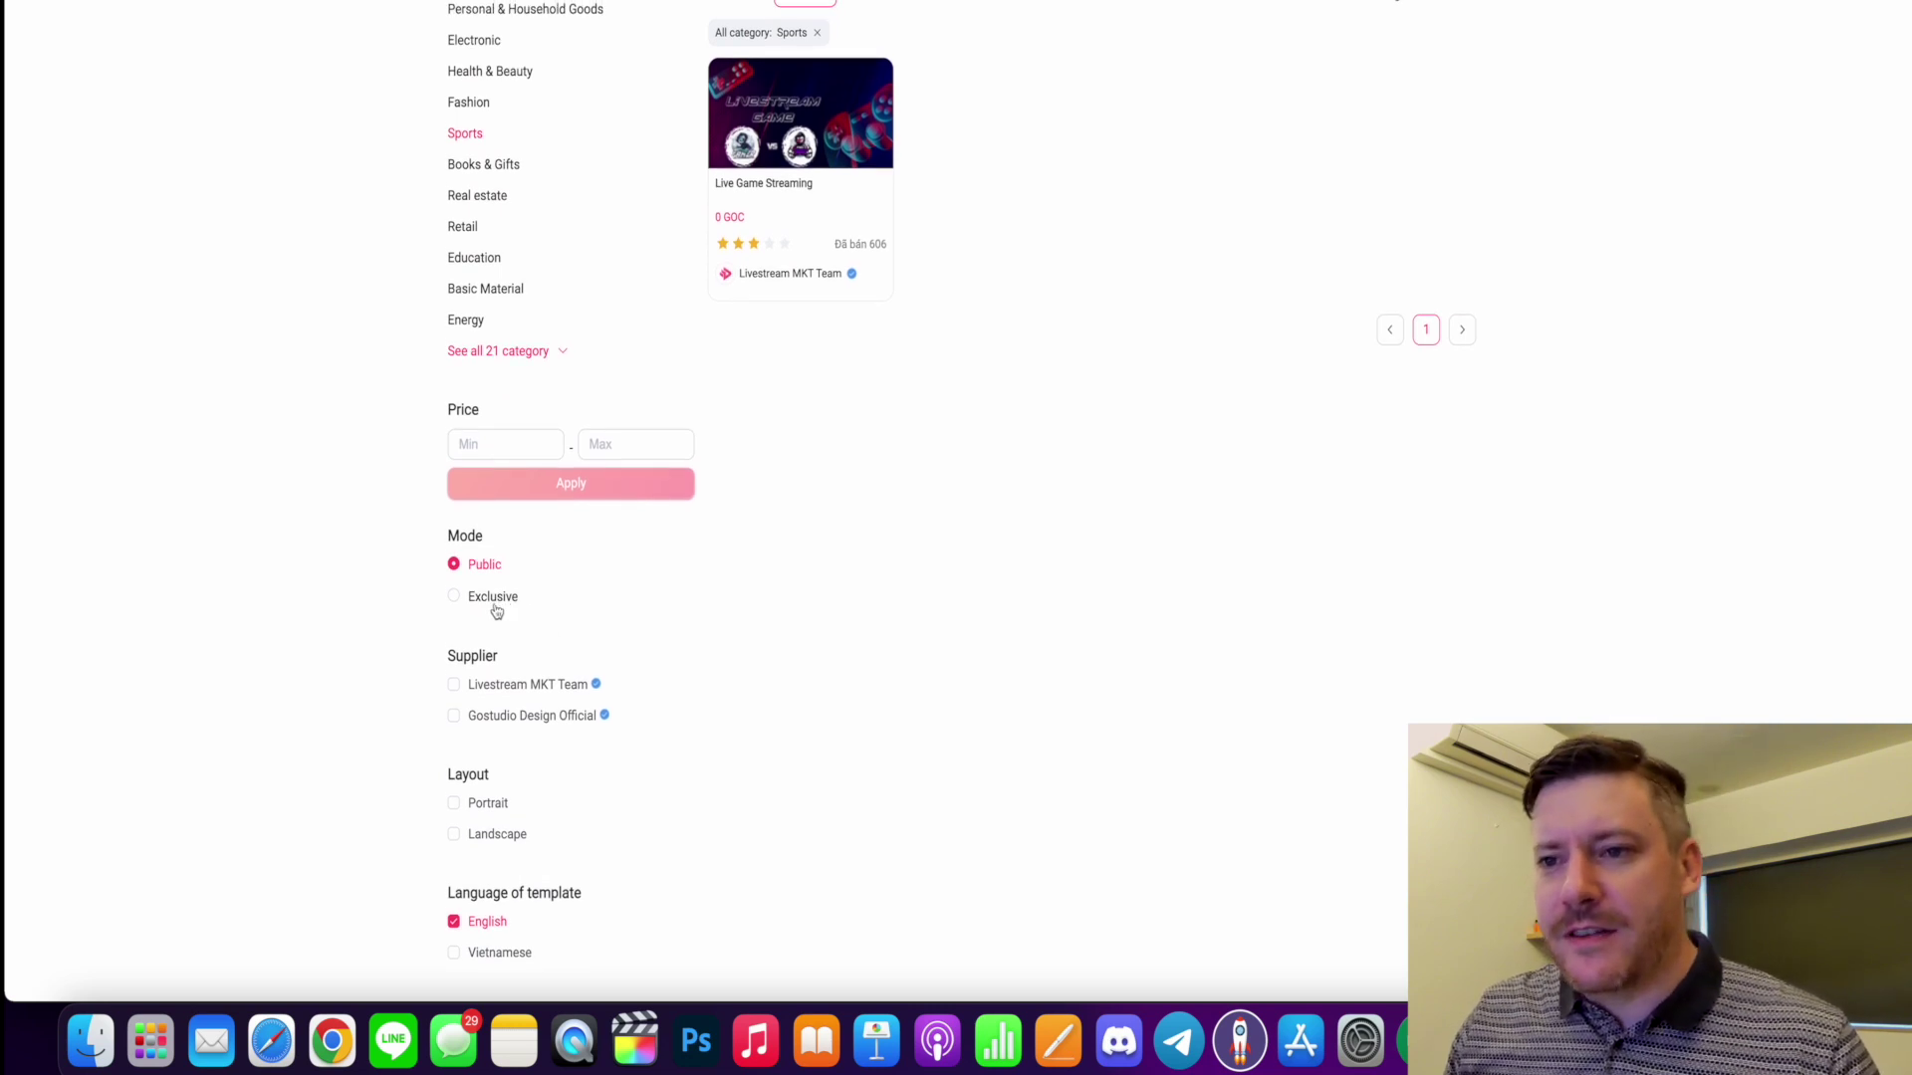
{"action": "left_click", "coordinate": [479, 450]}
{"action": "scroll", "coordinate": [984, 508], "scroll_direction": "up", "scroll_amount": 5}
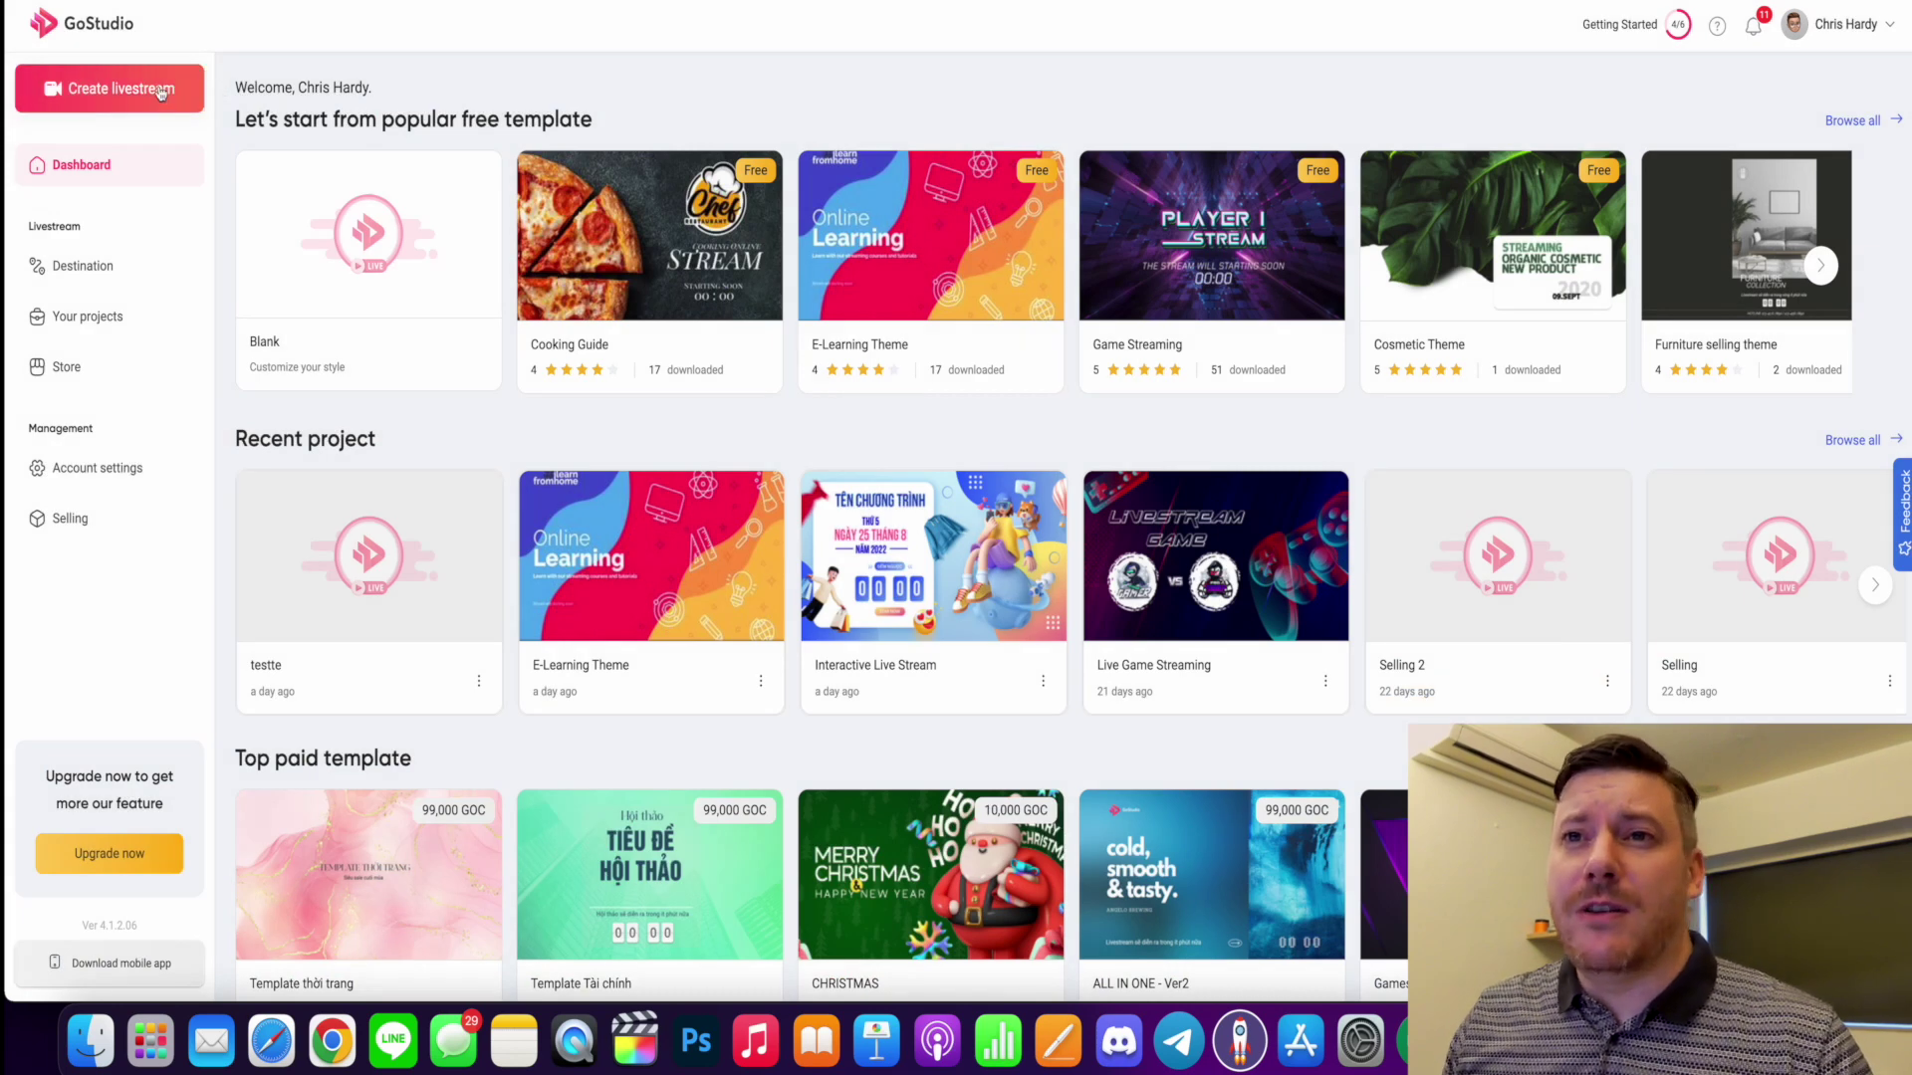
- Create a new livestream project named "Template Stream" with the Landscape layout
{"action": "left_click", "coordinate": [145, 104]}
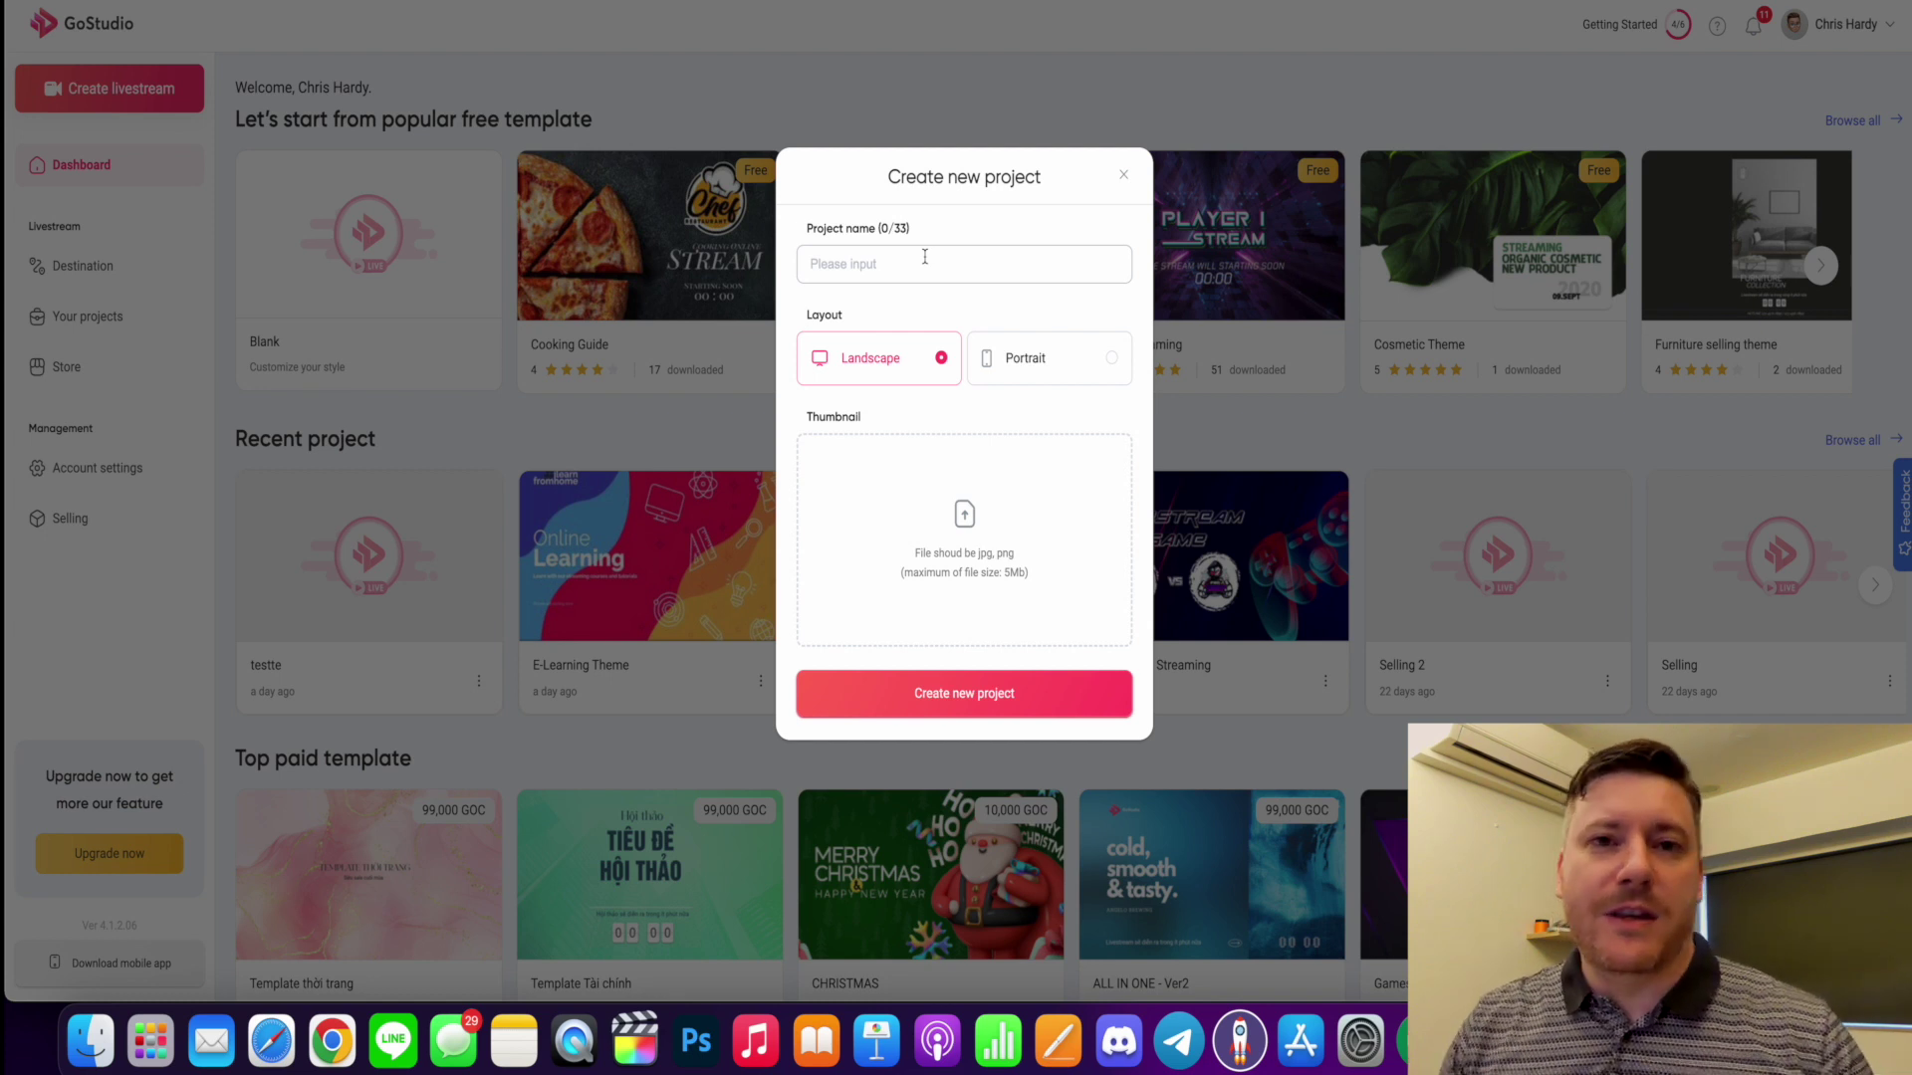
{"action": "left_click", "coordinate": [925, 257]}
{"action": "type", "text": "Temp"}
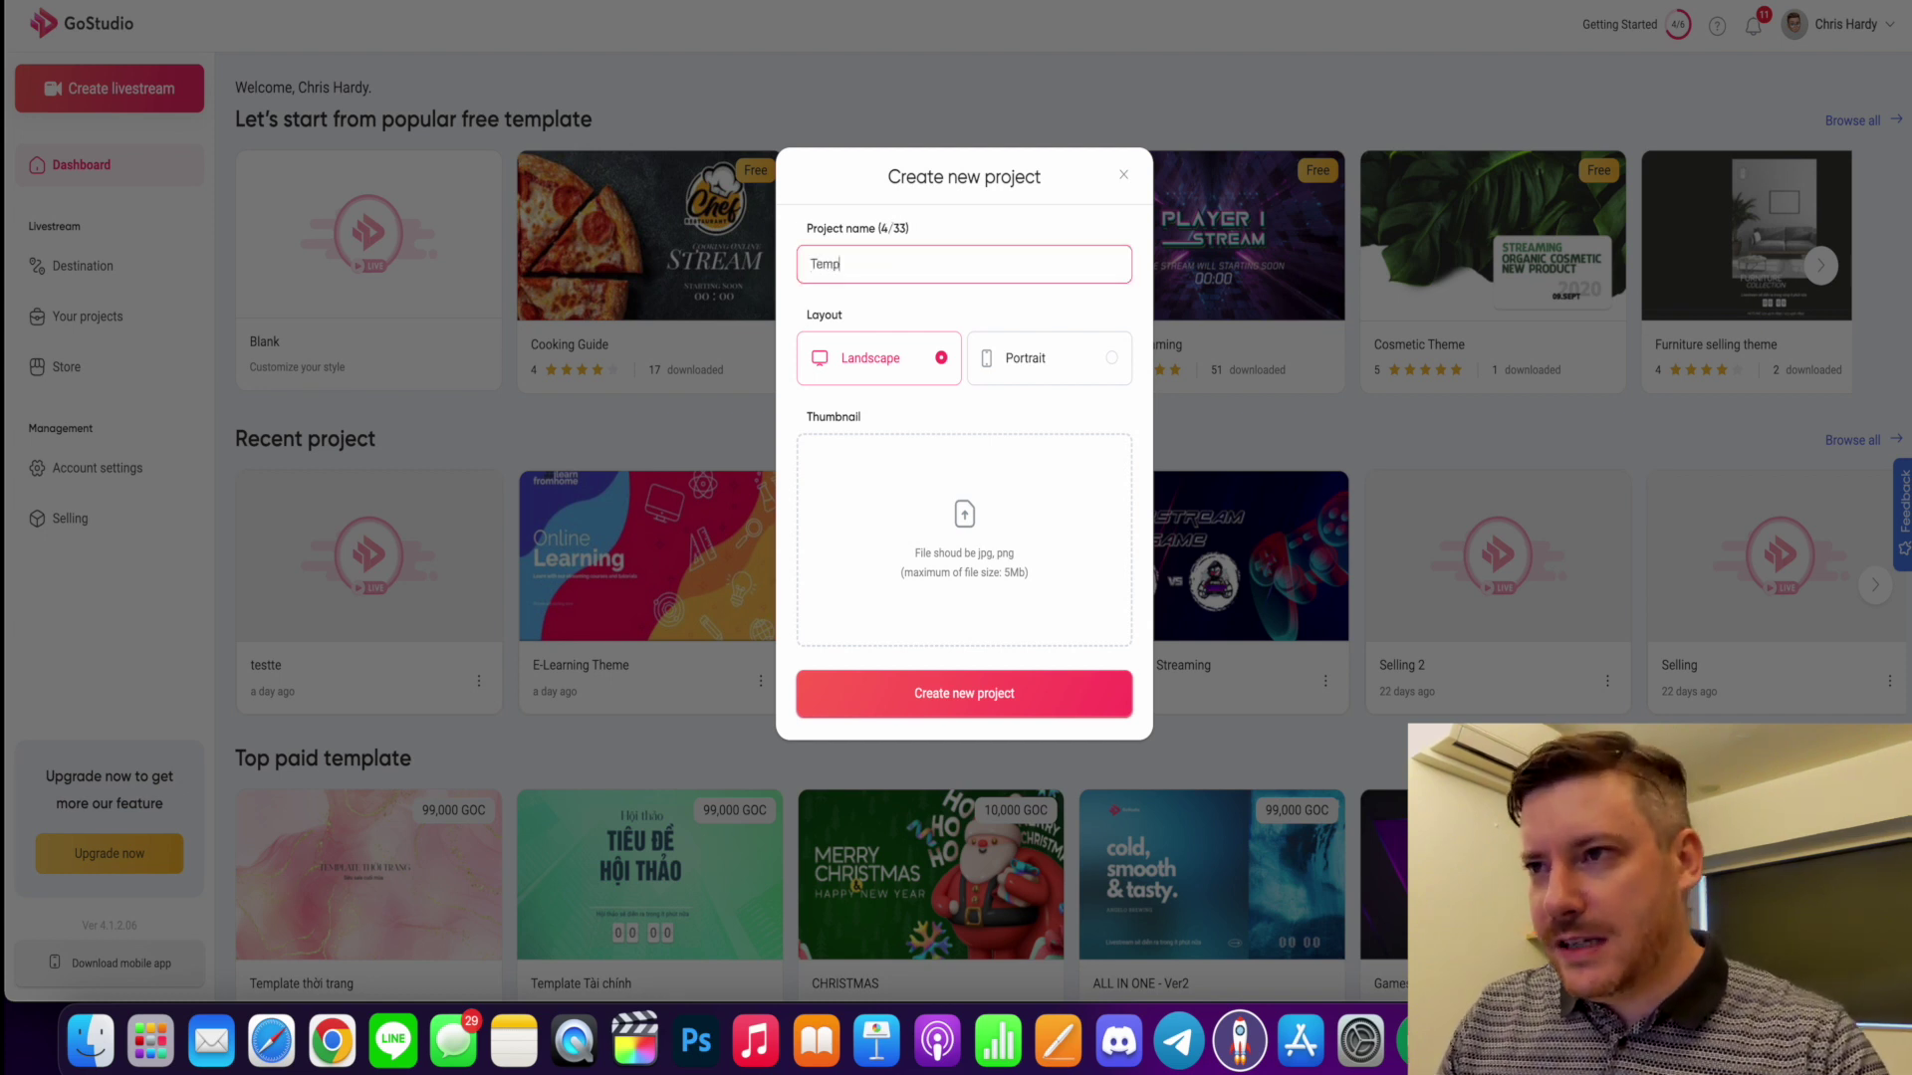
{"action": "type", "text": "late Stream"}
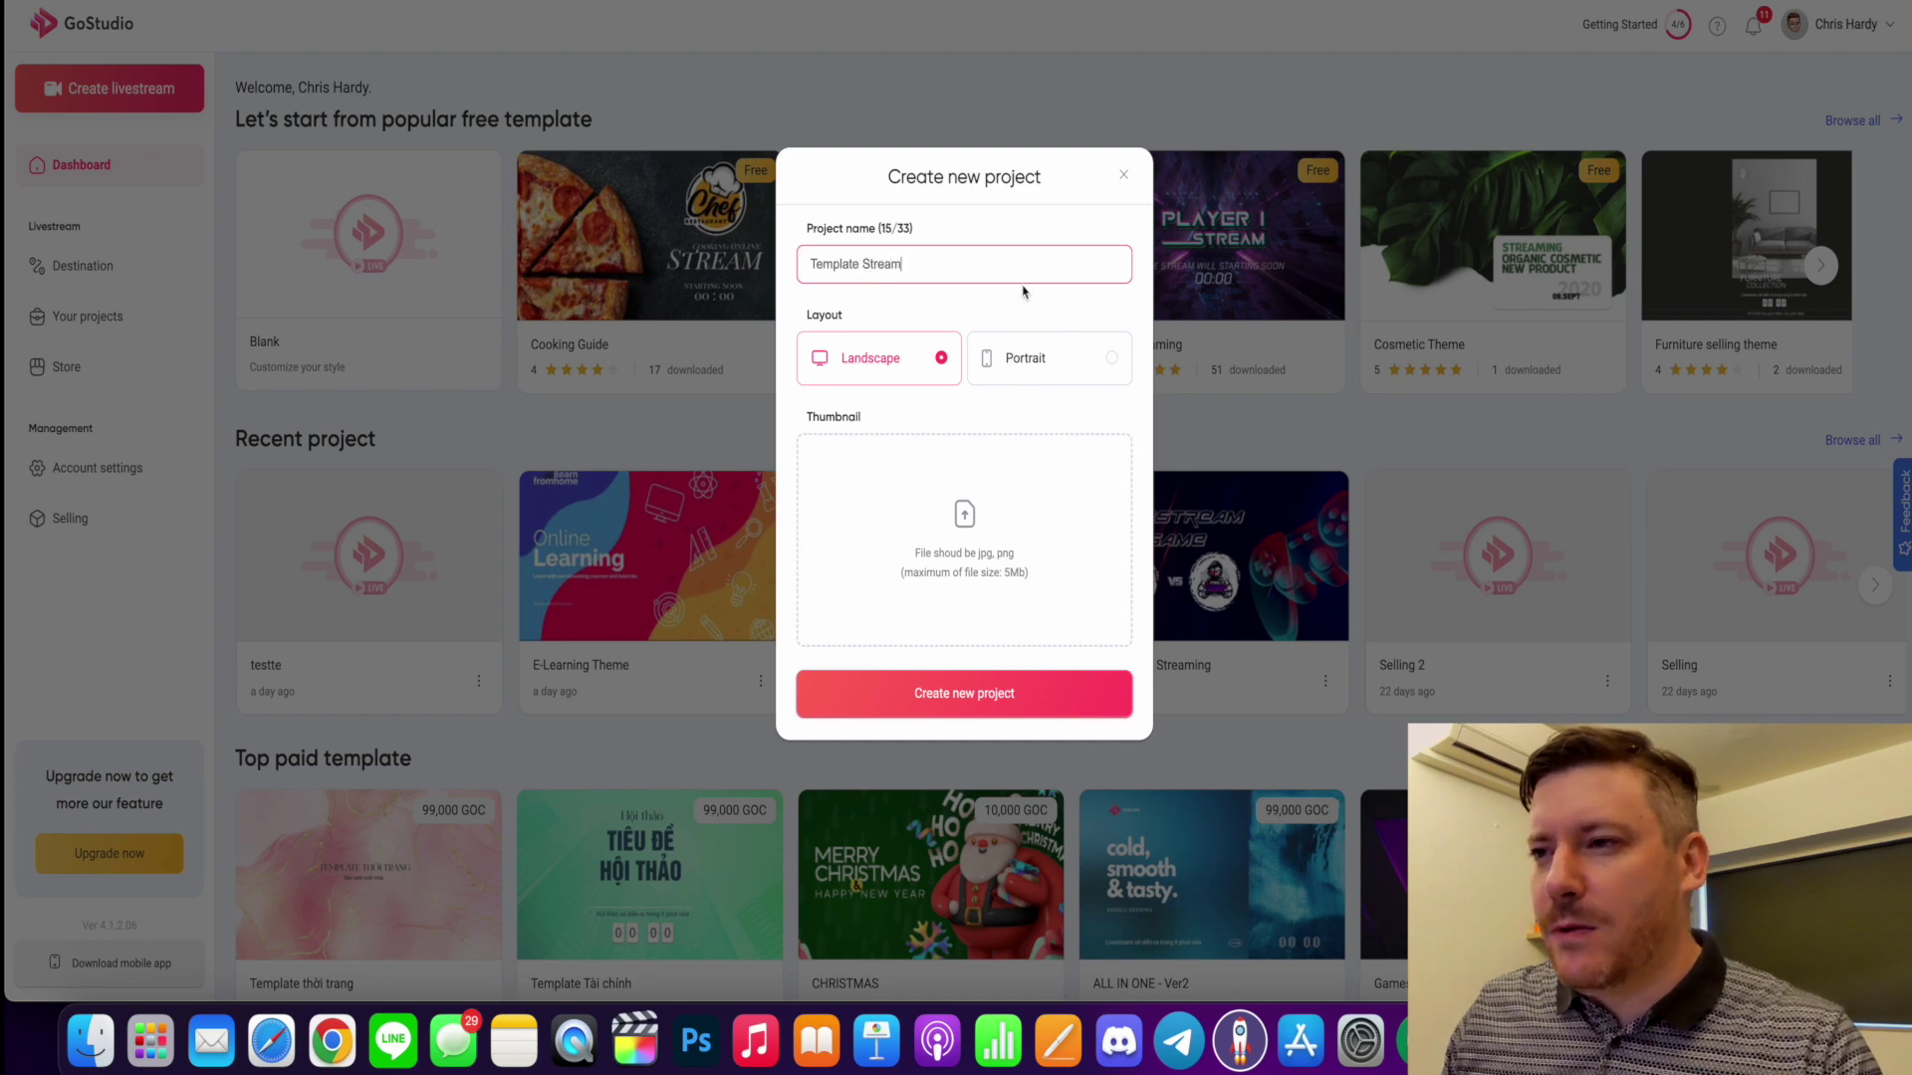
{"action": "left_click", "coordinate": [954, 694]}
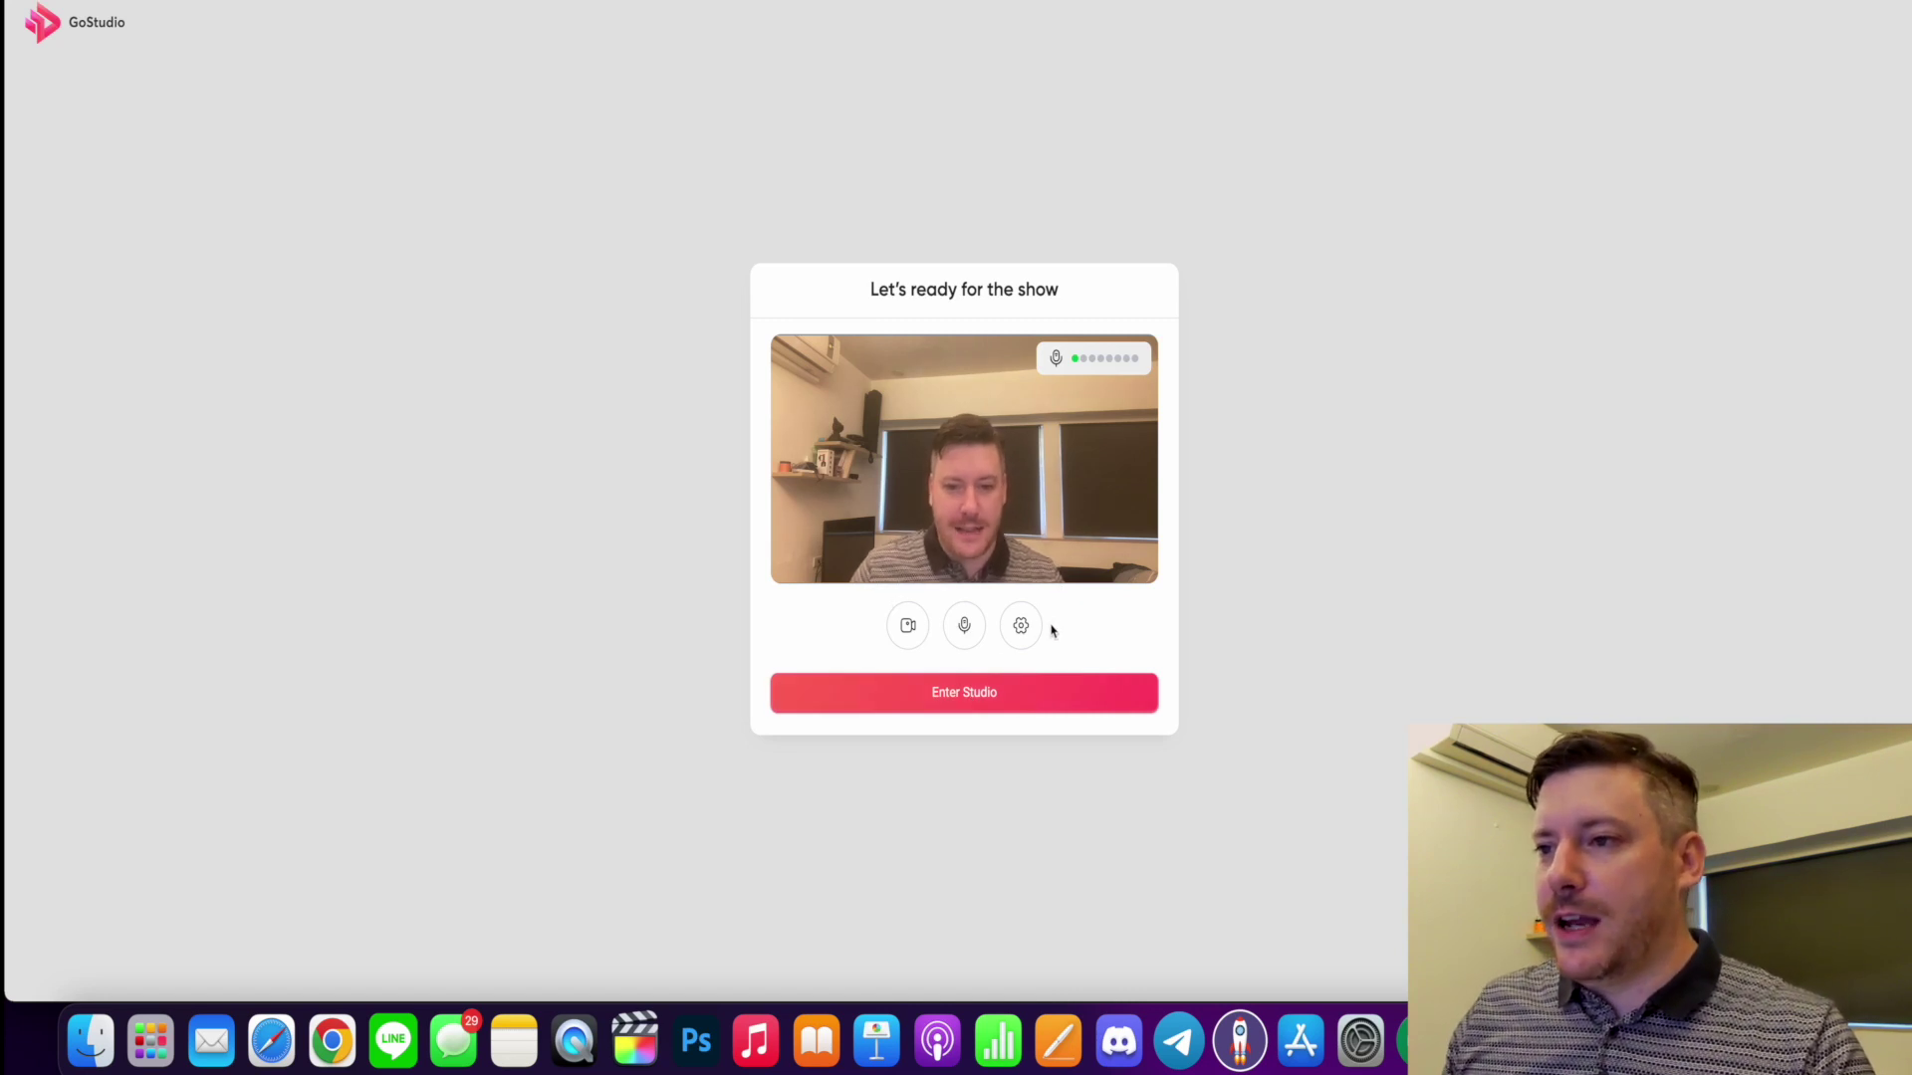
- Enter the studio and shrink the camera layer to about 594 by 334, placed around X 1012, Y 178 on the canvas
{"action": "left_click", "coordinate": [982, 691]}
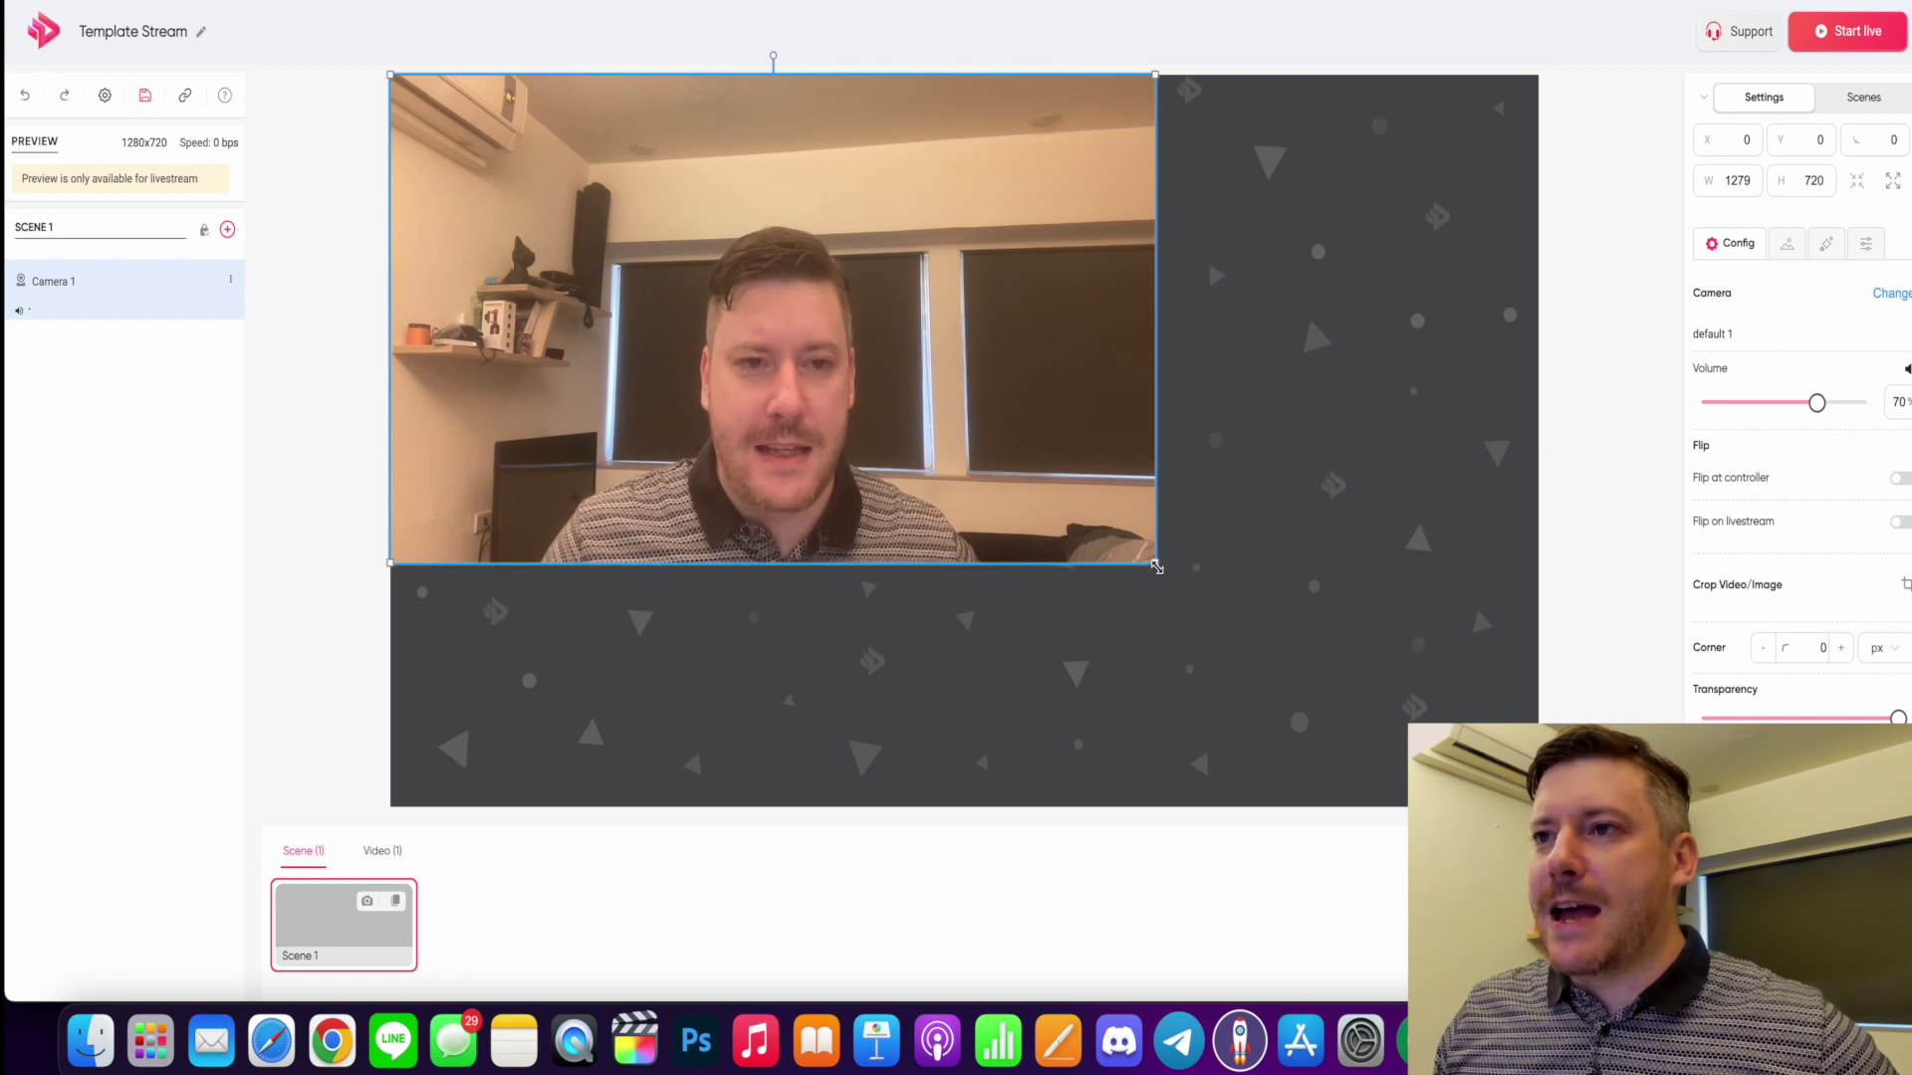
{"action": "left_click_drag", "start_coordinate": [1155, 563], "coordinate": [1322, 367]}
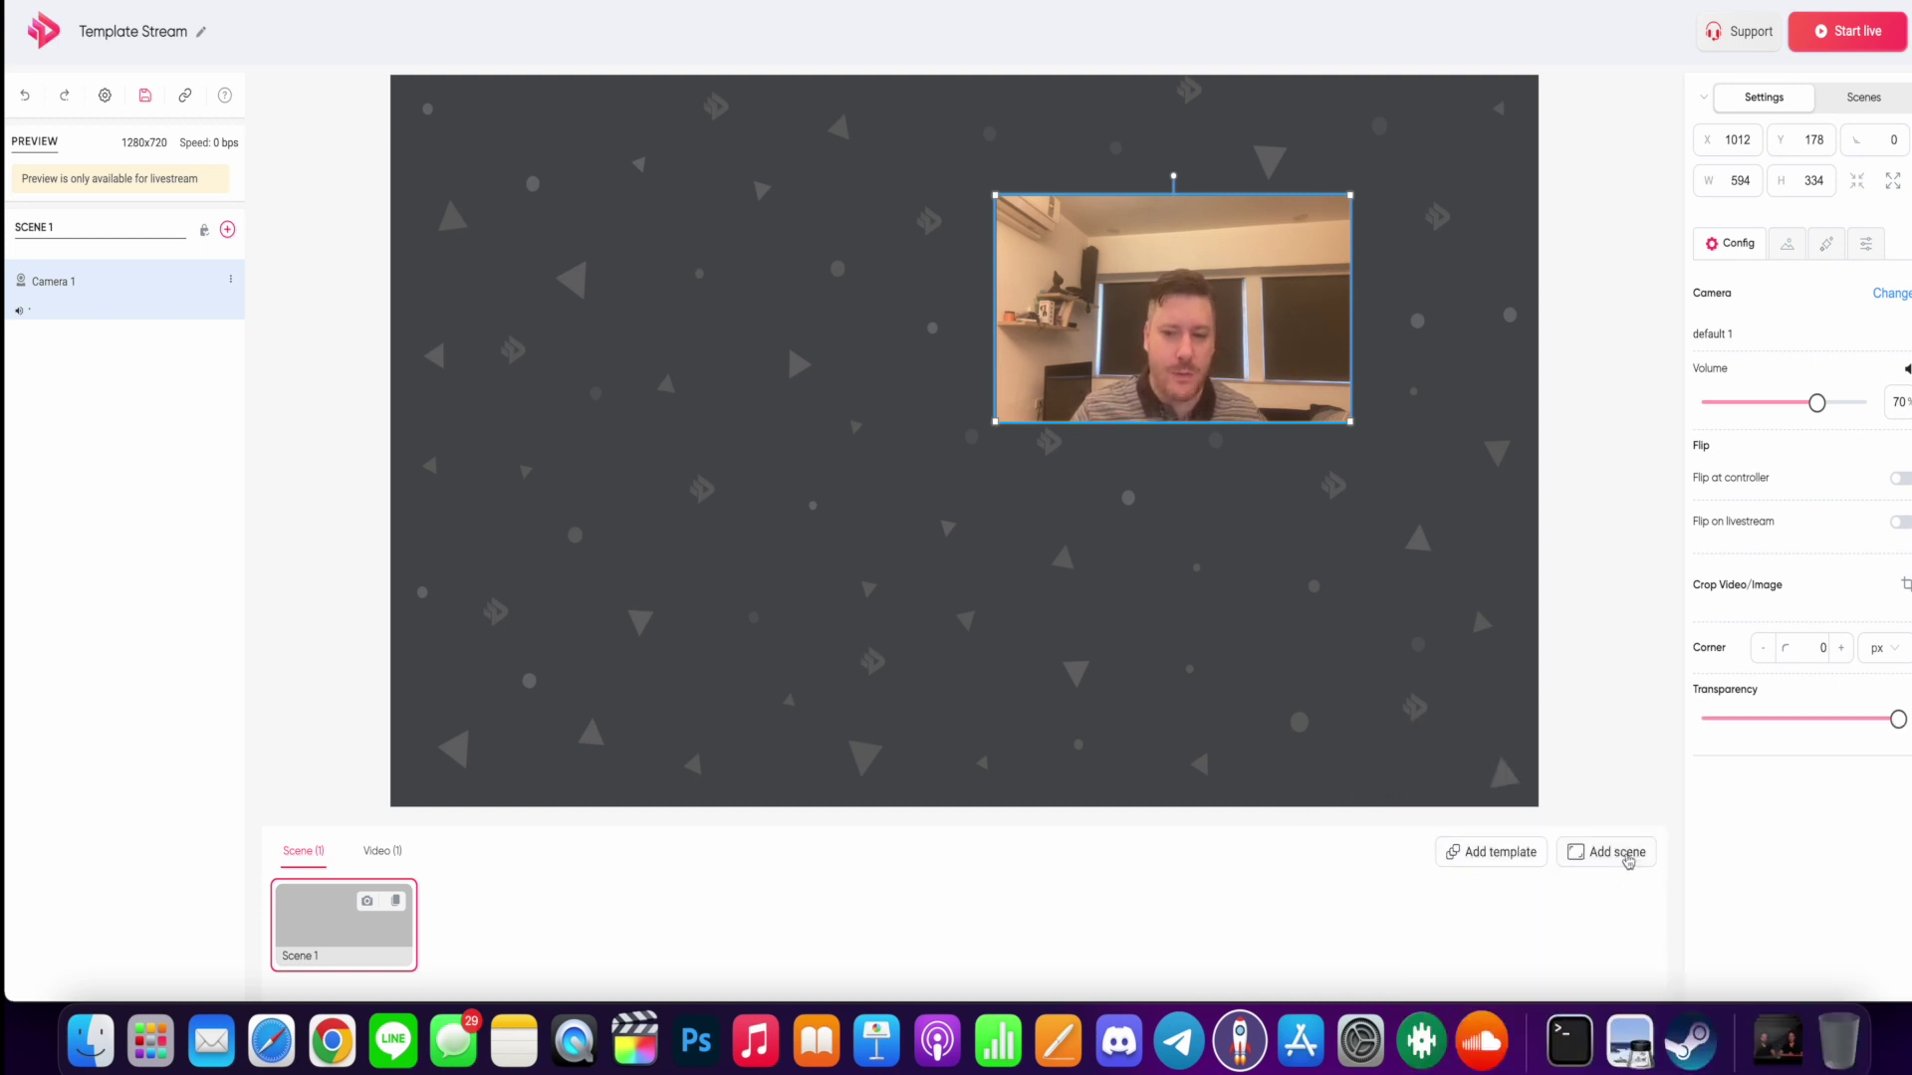
- Add all 5 slides of the free Online Training Theme from the template gallery, replacing the project's existing scene
{"action": "left_click", "coordinate": [1483, 854]}
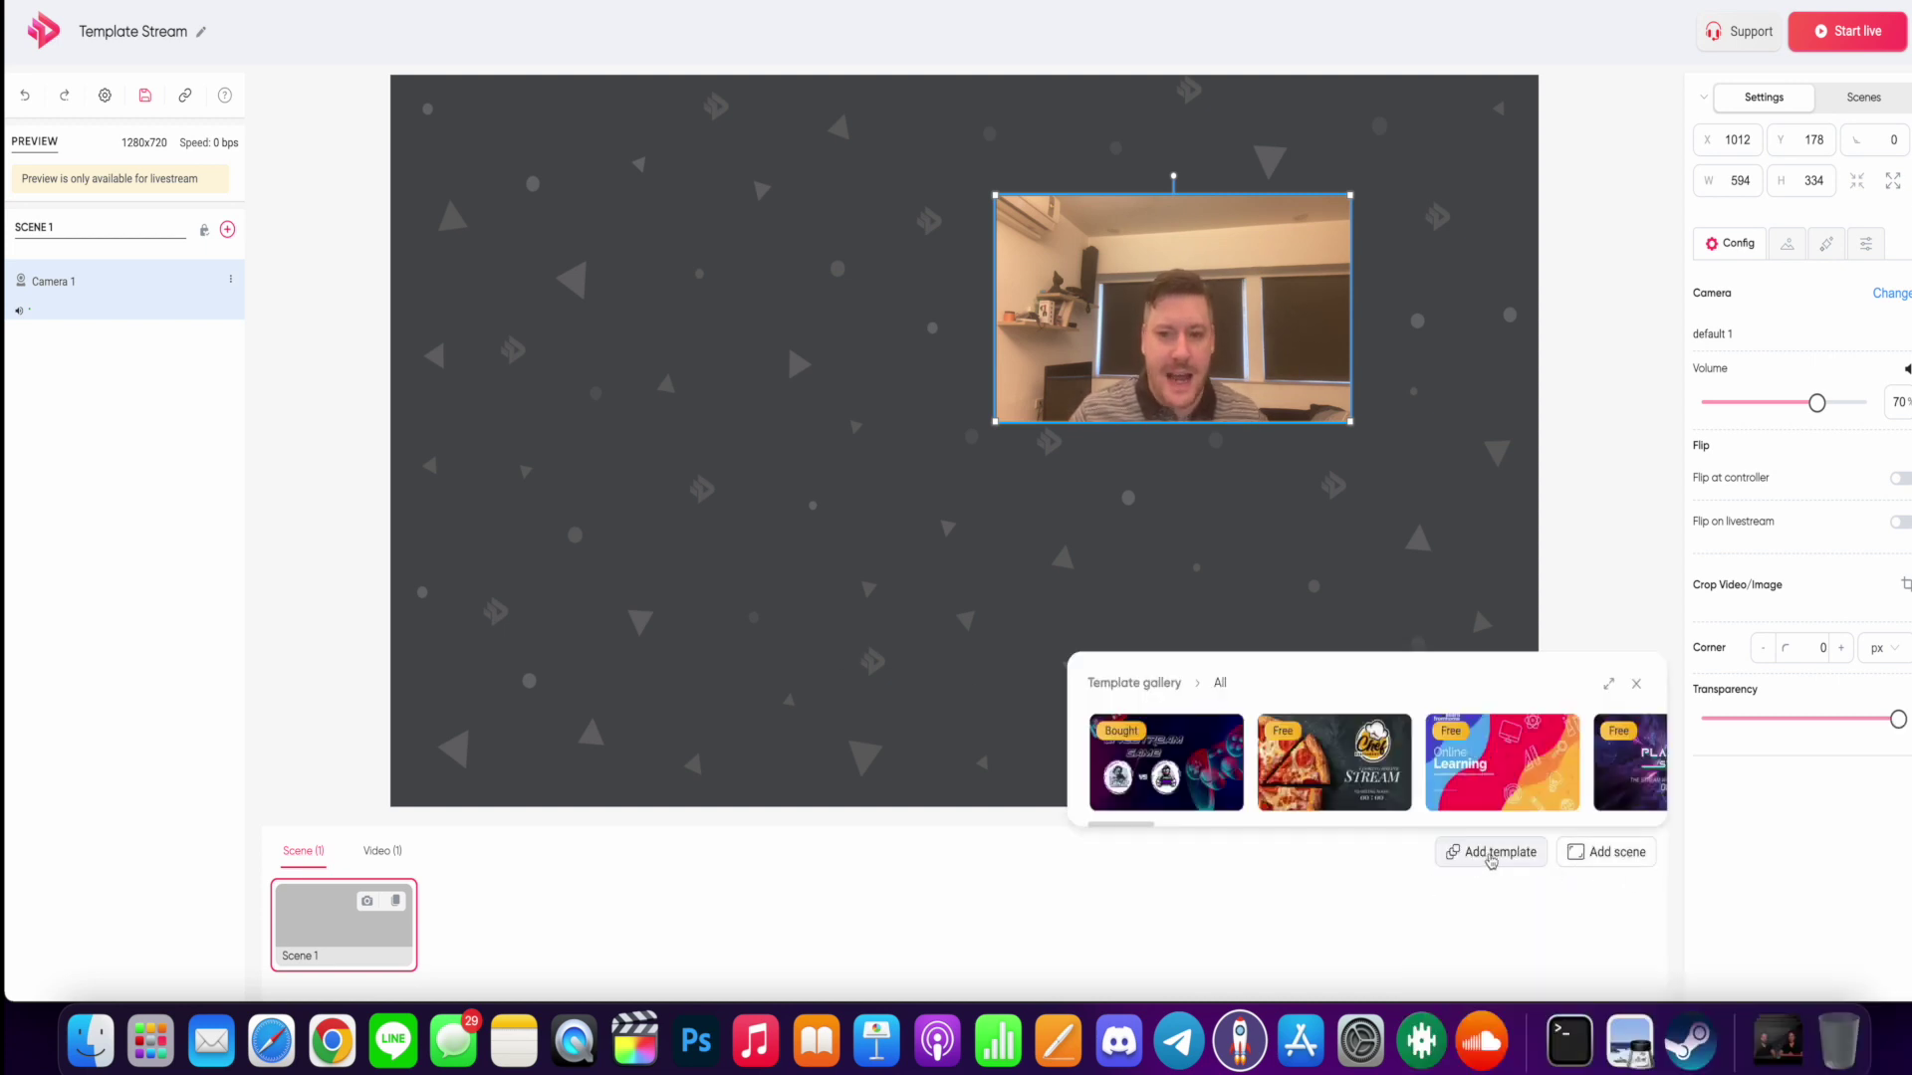
{"action": "scroll", "coordinate": [1458, 764], "scroll_direction": "right", "scroll_amount": 1}
{"action": "scroll", "coordinate": [1183, 749], "scroll_direction": "left", "scroll_amount": 2}
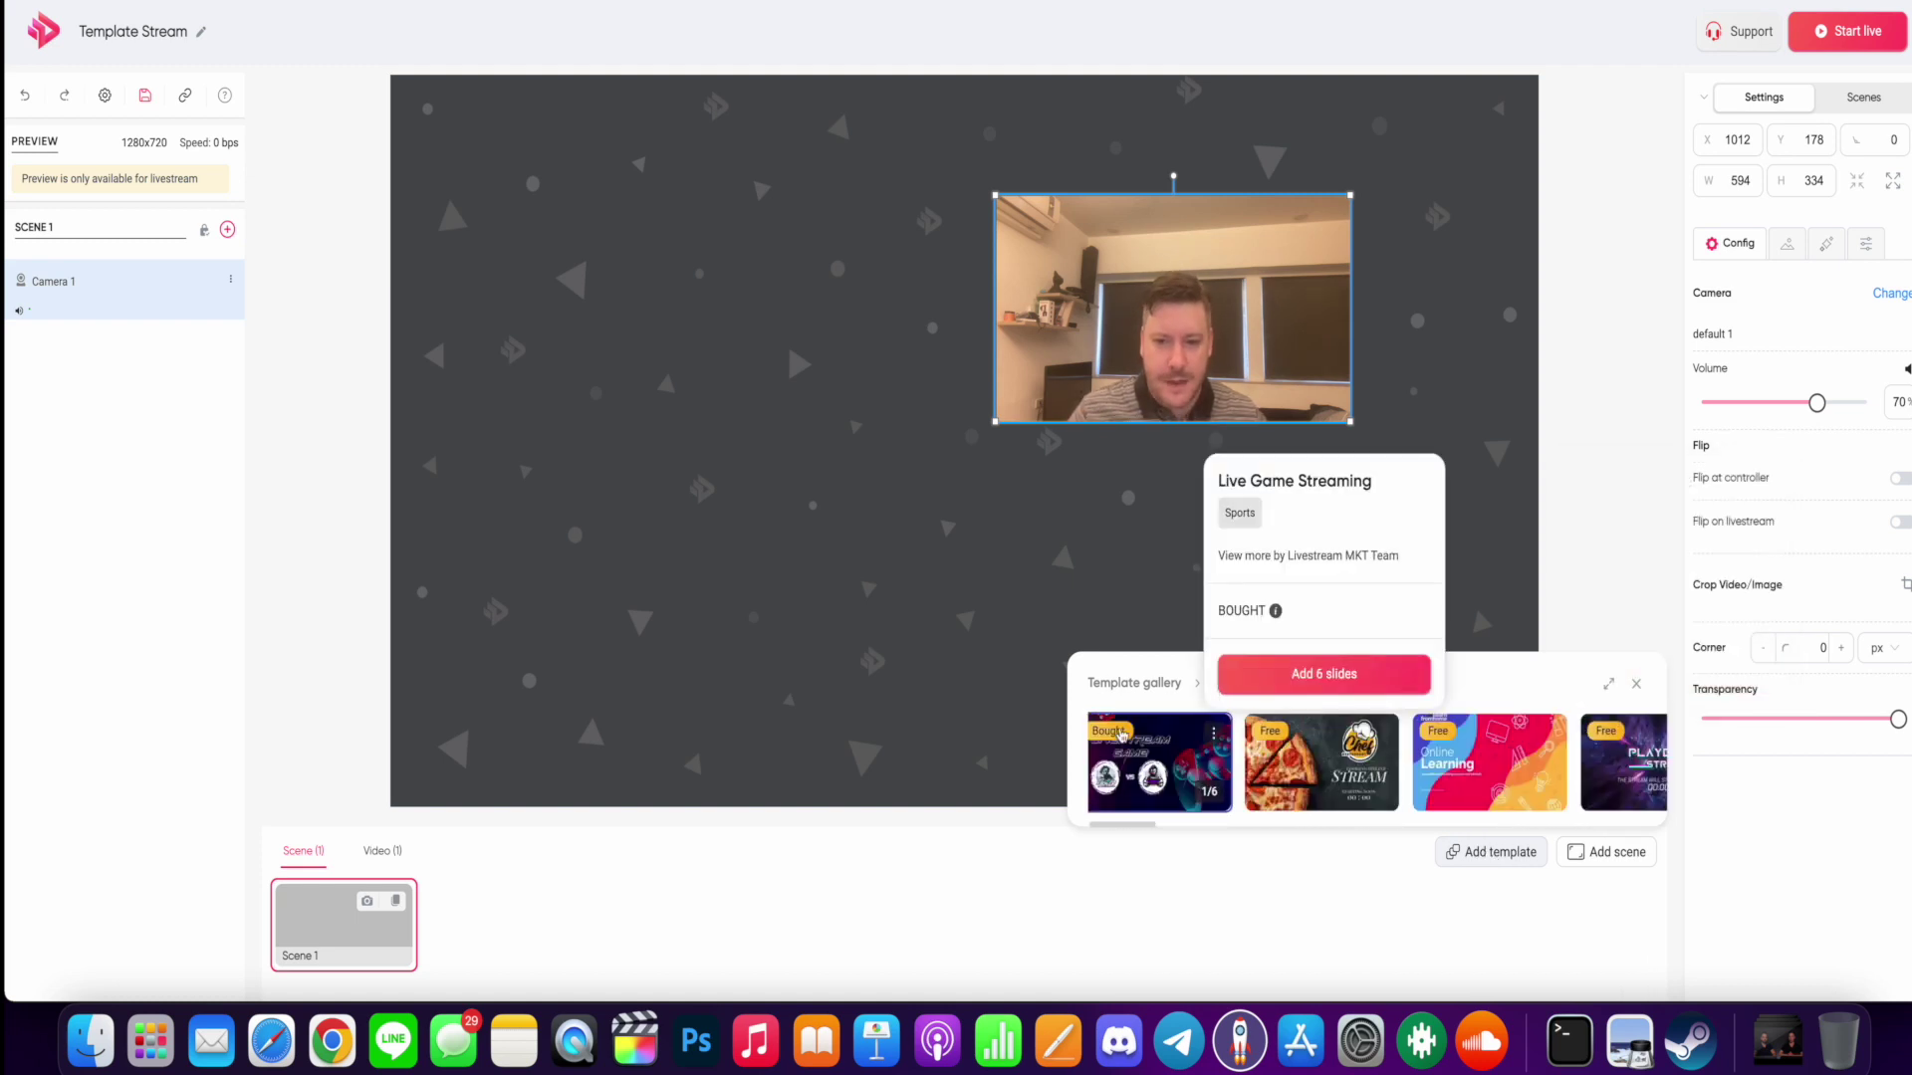
{"action": "scroll", "coordinate": [1183, 749], "scroll_direction": "right", "scroll_amount": 5}
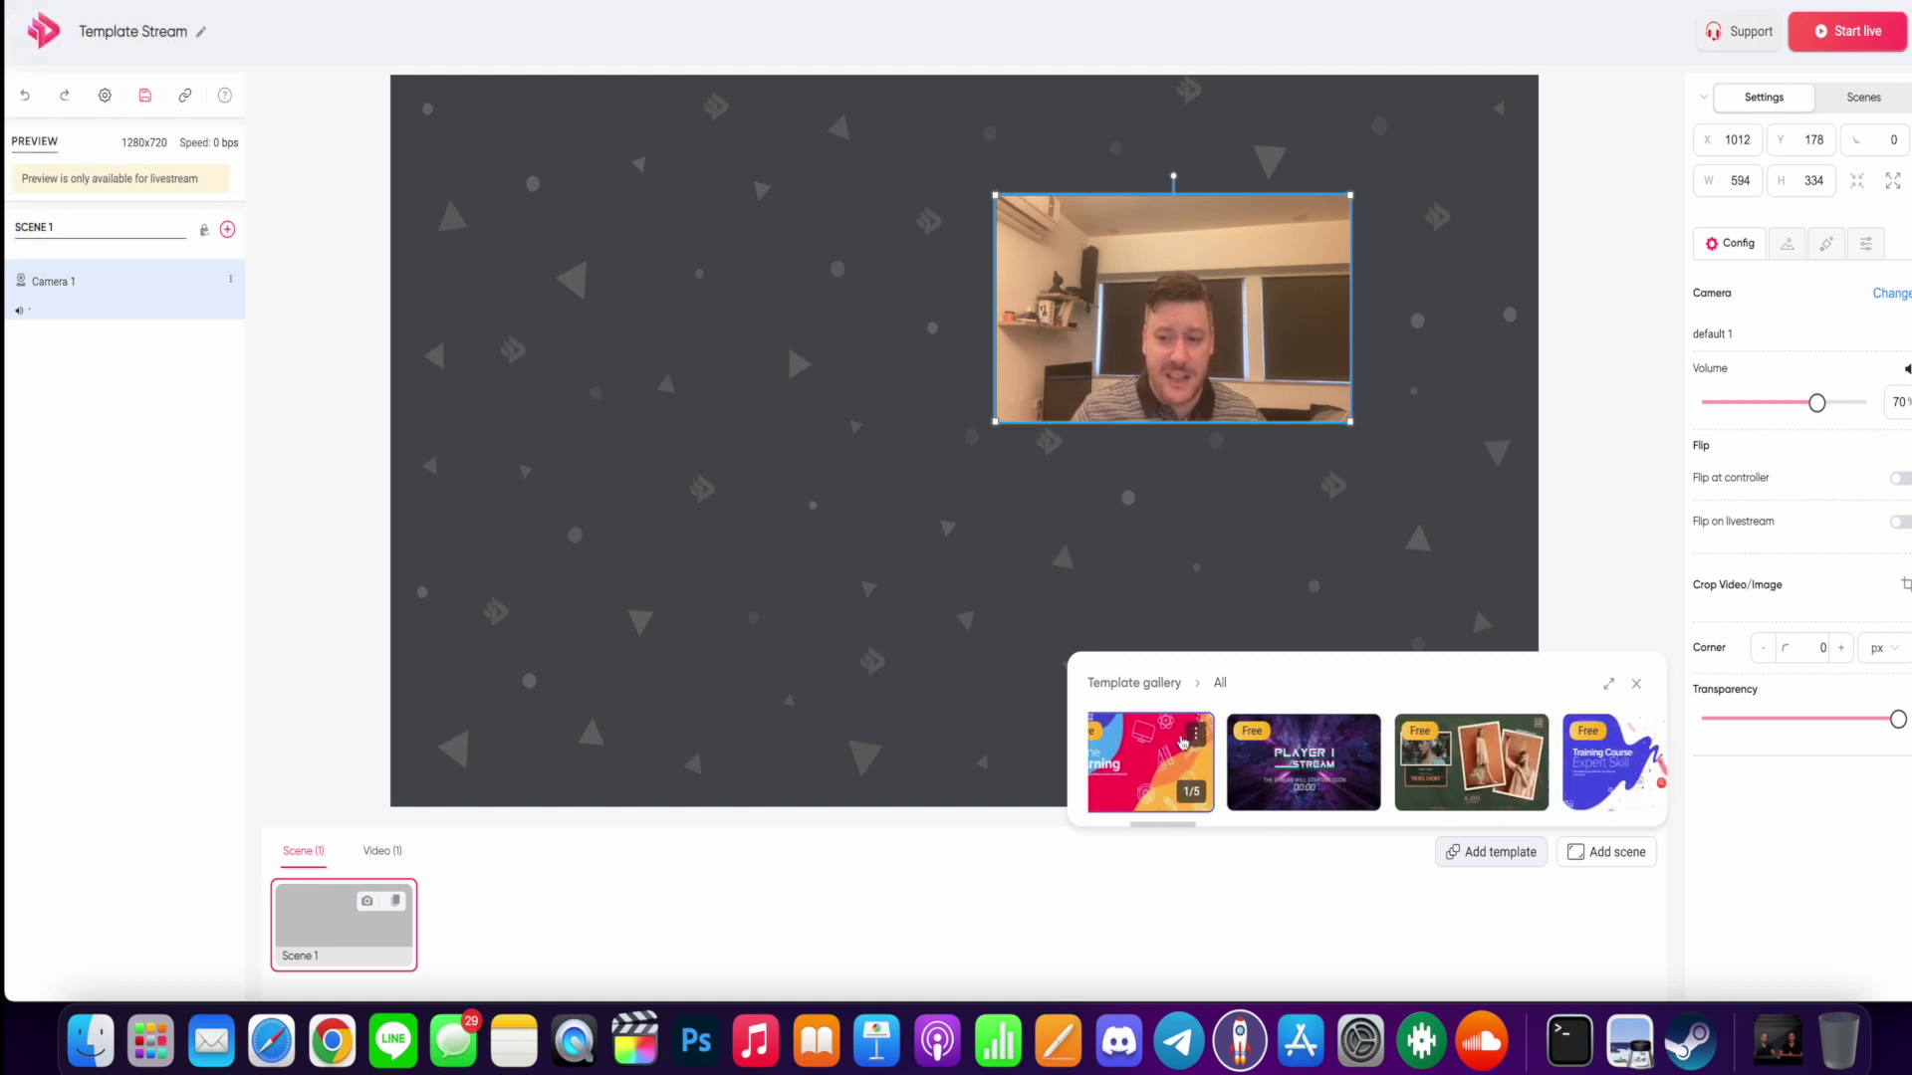
{"action": "scroll", "coordinate": [1180, 749], "scroll_direction": "right", "scroll_amount": 3}
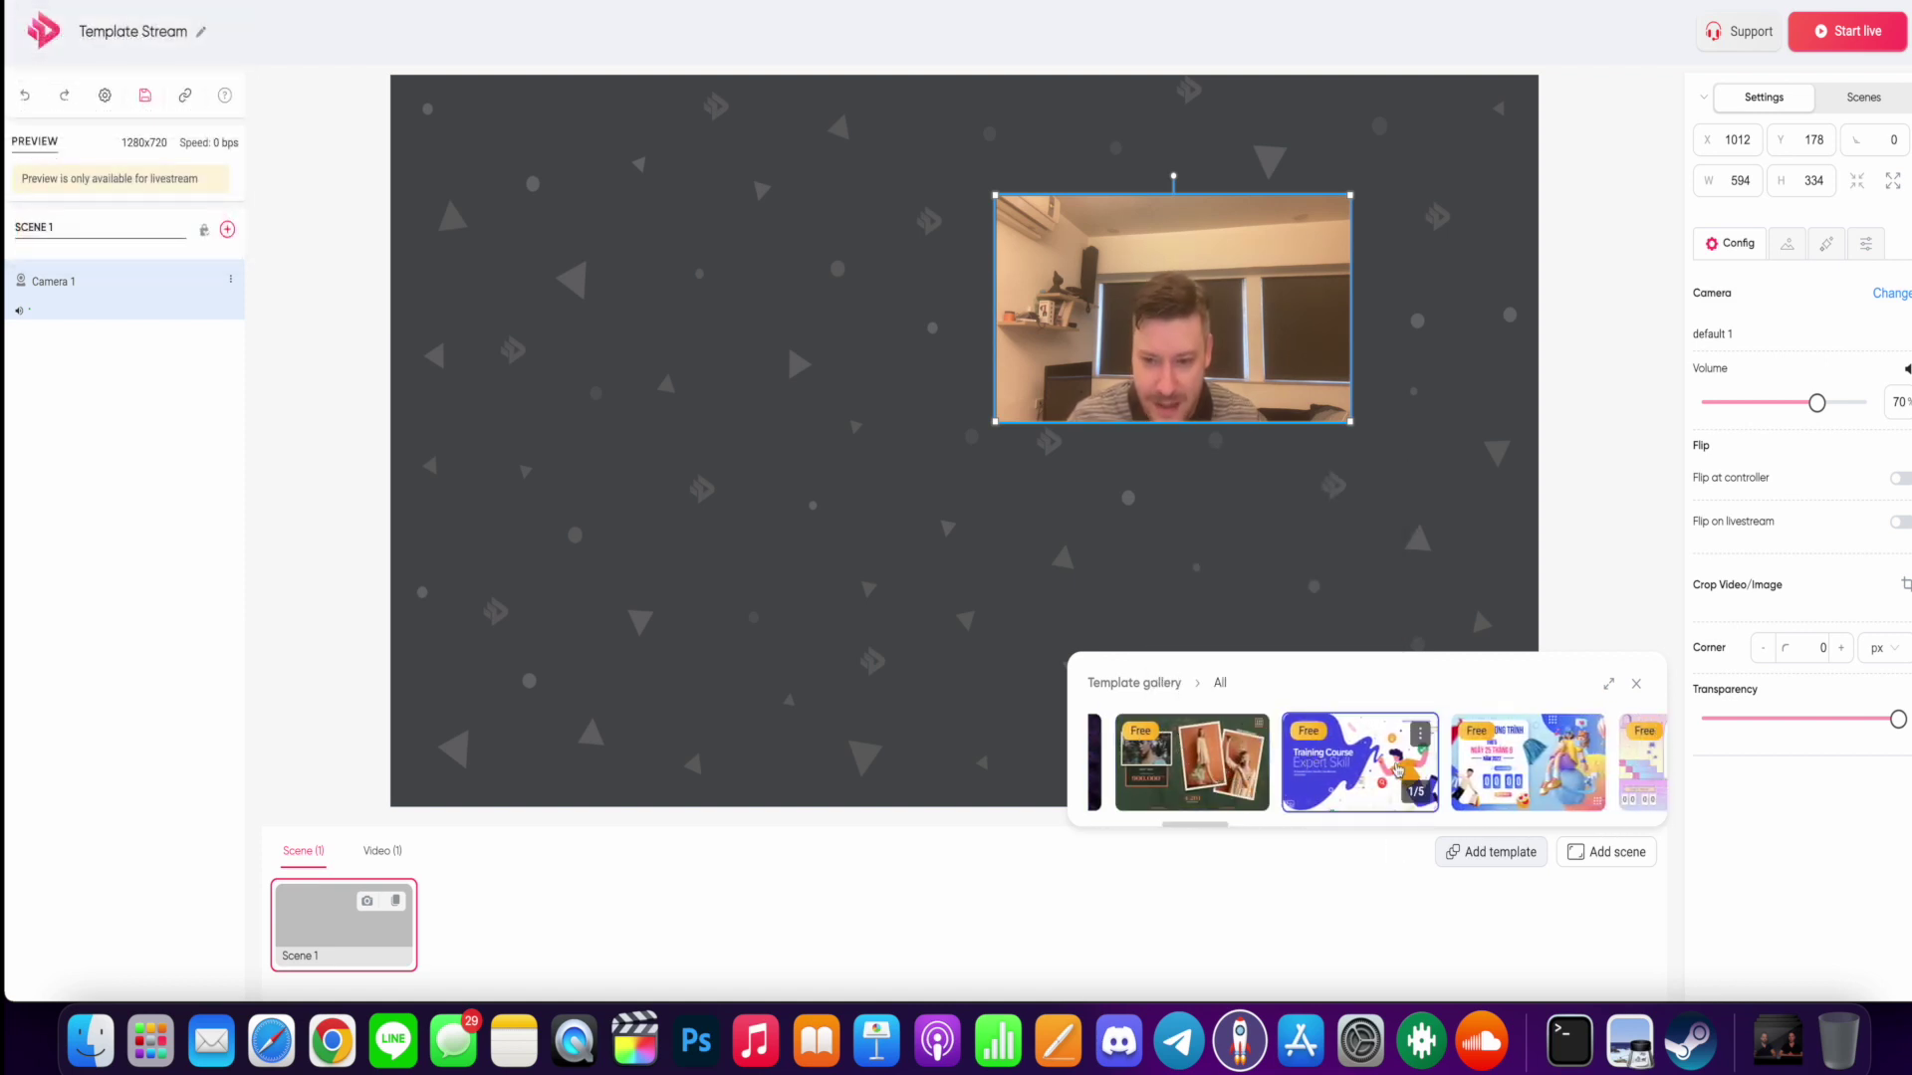
{"action": "left_click", "coordinate": [1336, 766]}
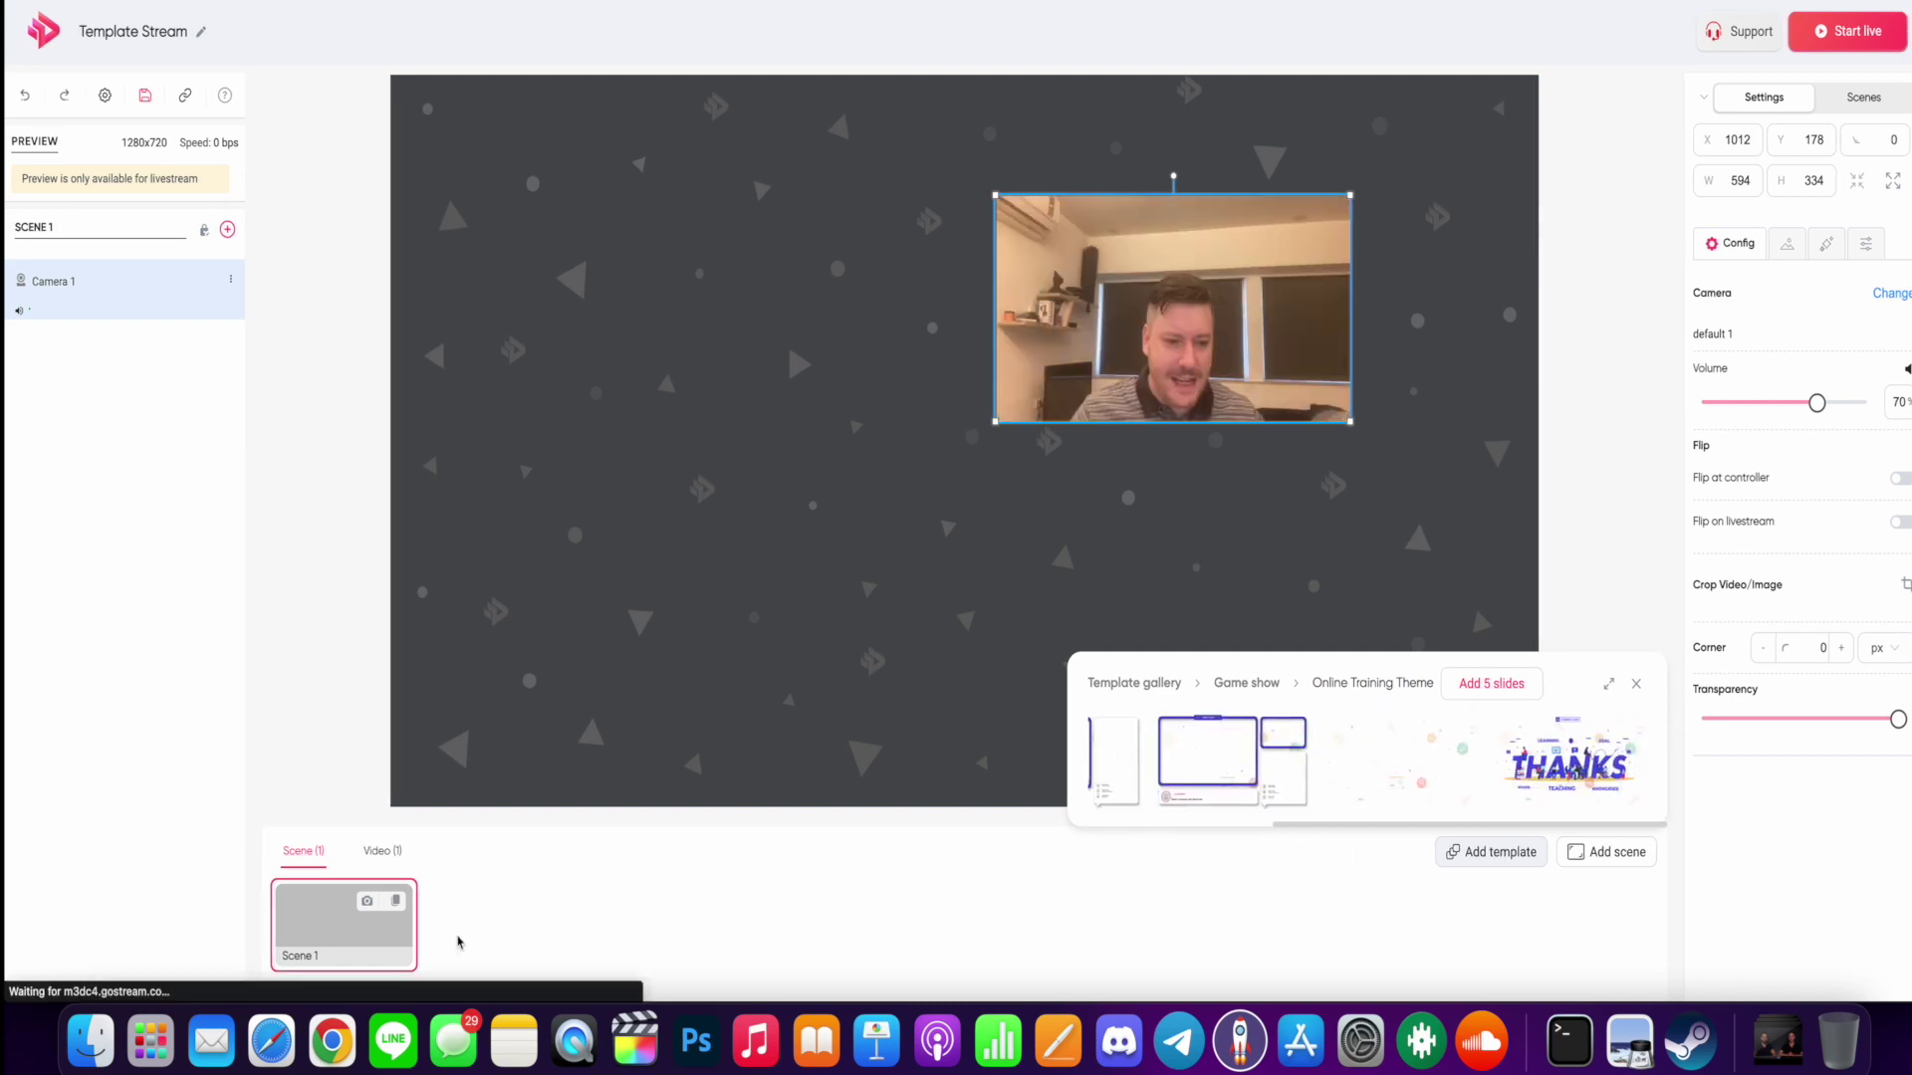
{"action": "left_click", "coordinate": [1475, 685]}
{"action": "left_click", "coordinate": [1000, 461]}
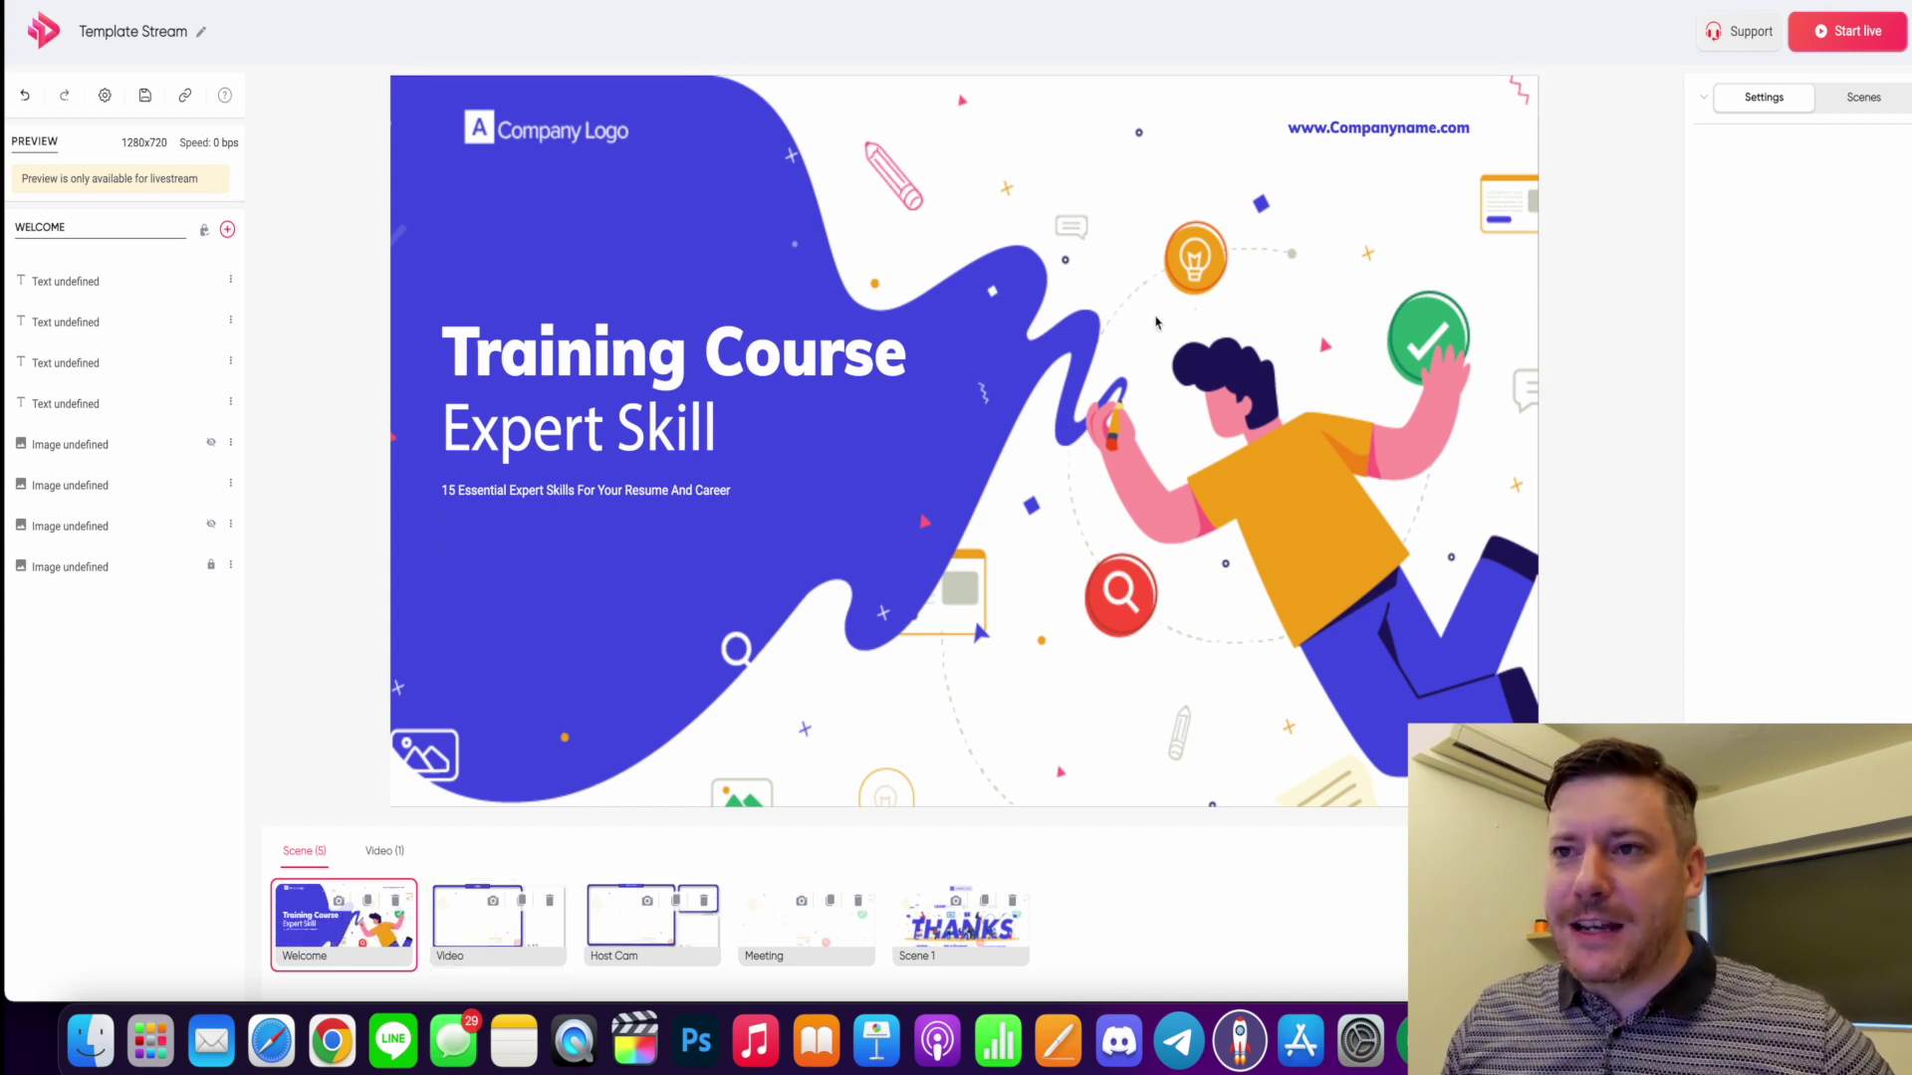
- Open the Host Cam scene and select its host camera frame, followed by the frame around the YouTube video
{"action": "left_click", "coordinate": [669, 922]}
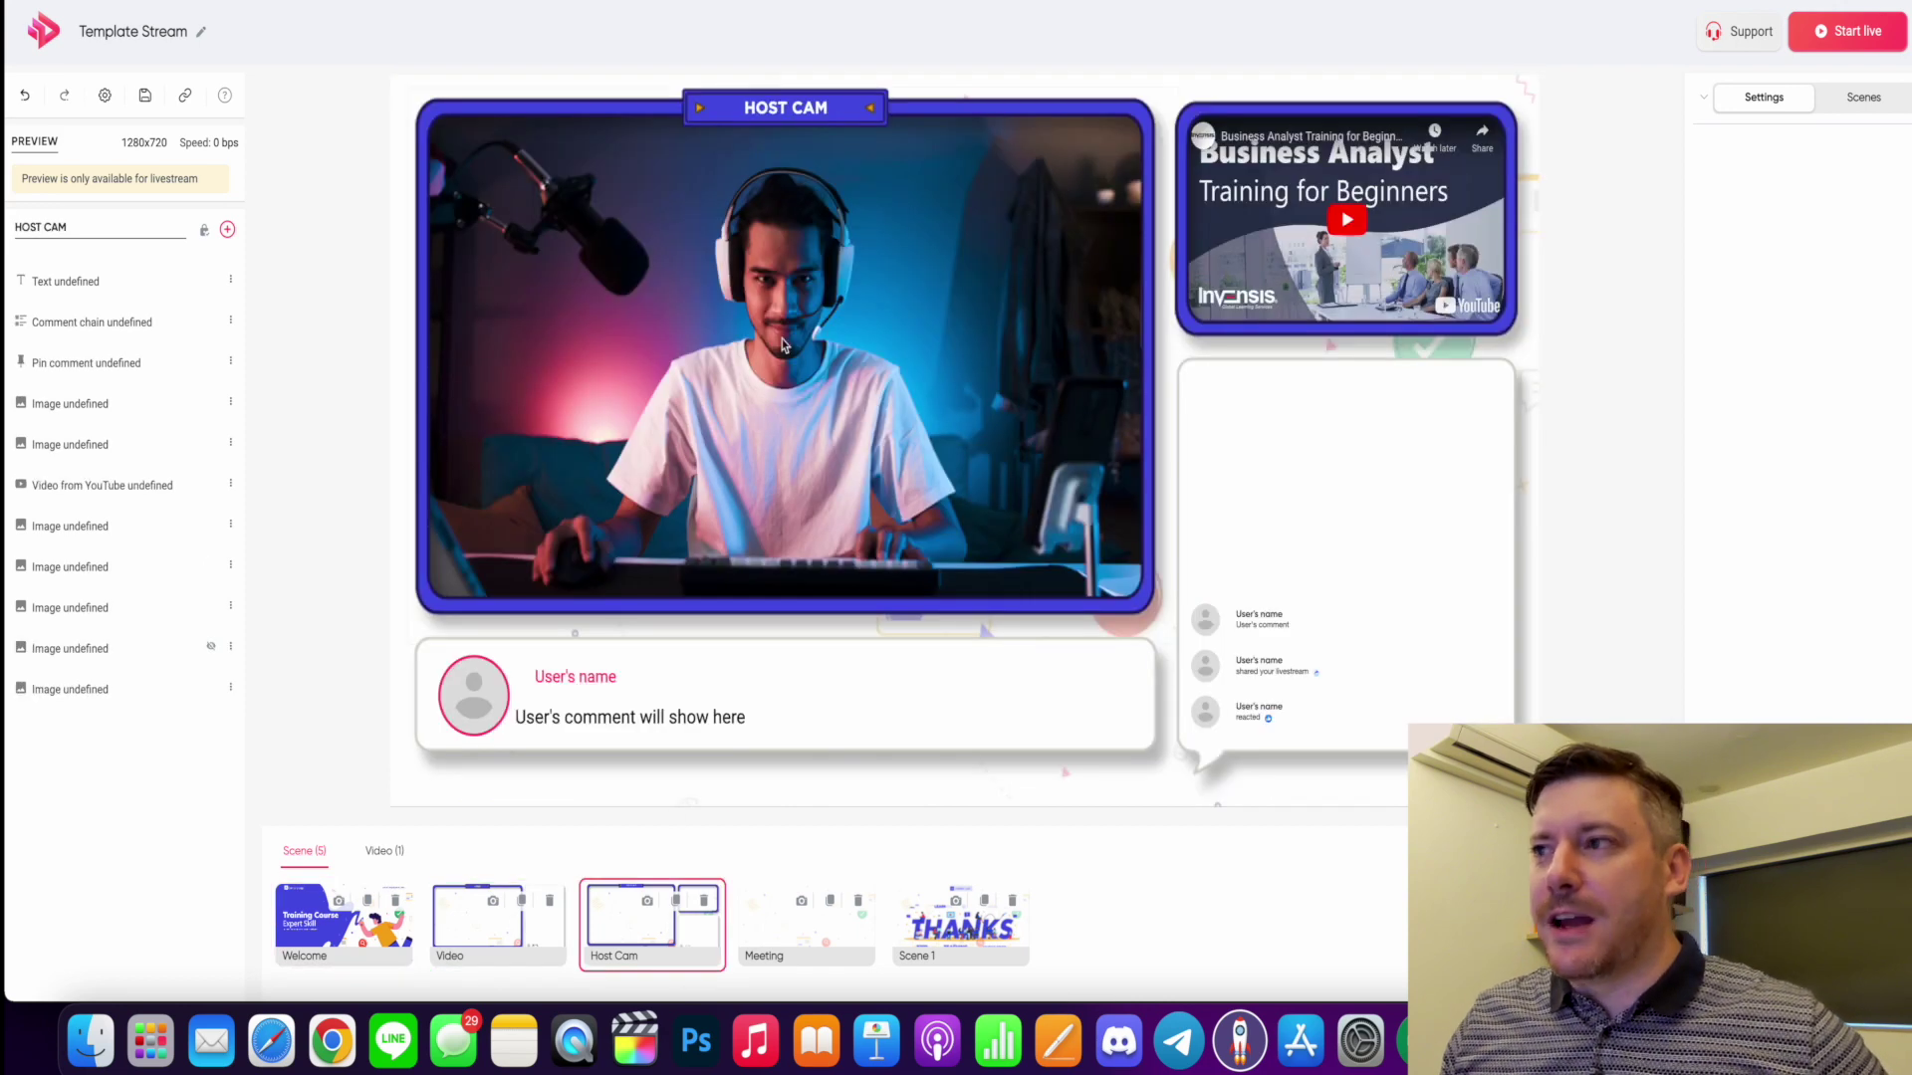
{"action": "left_click", "coordinate": [845, 330]}
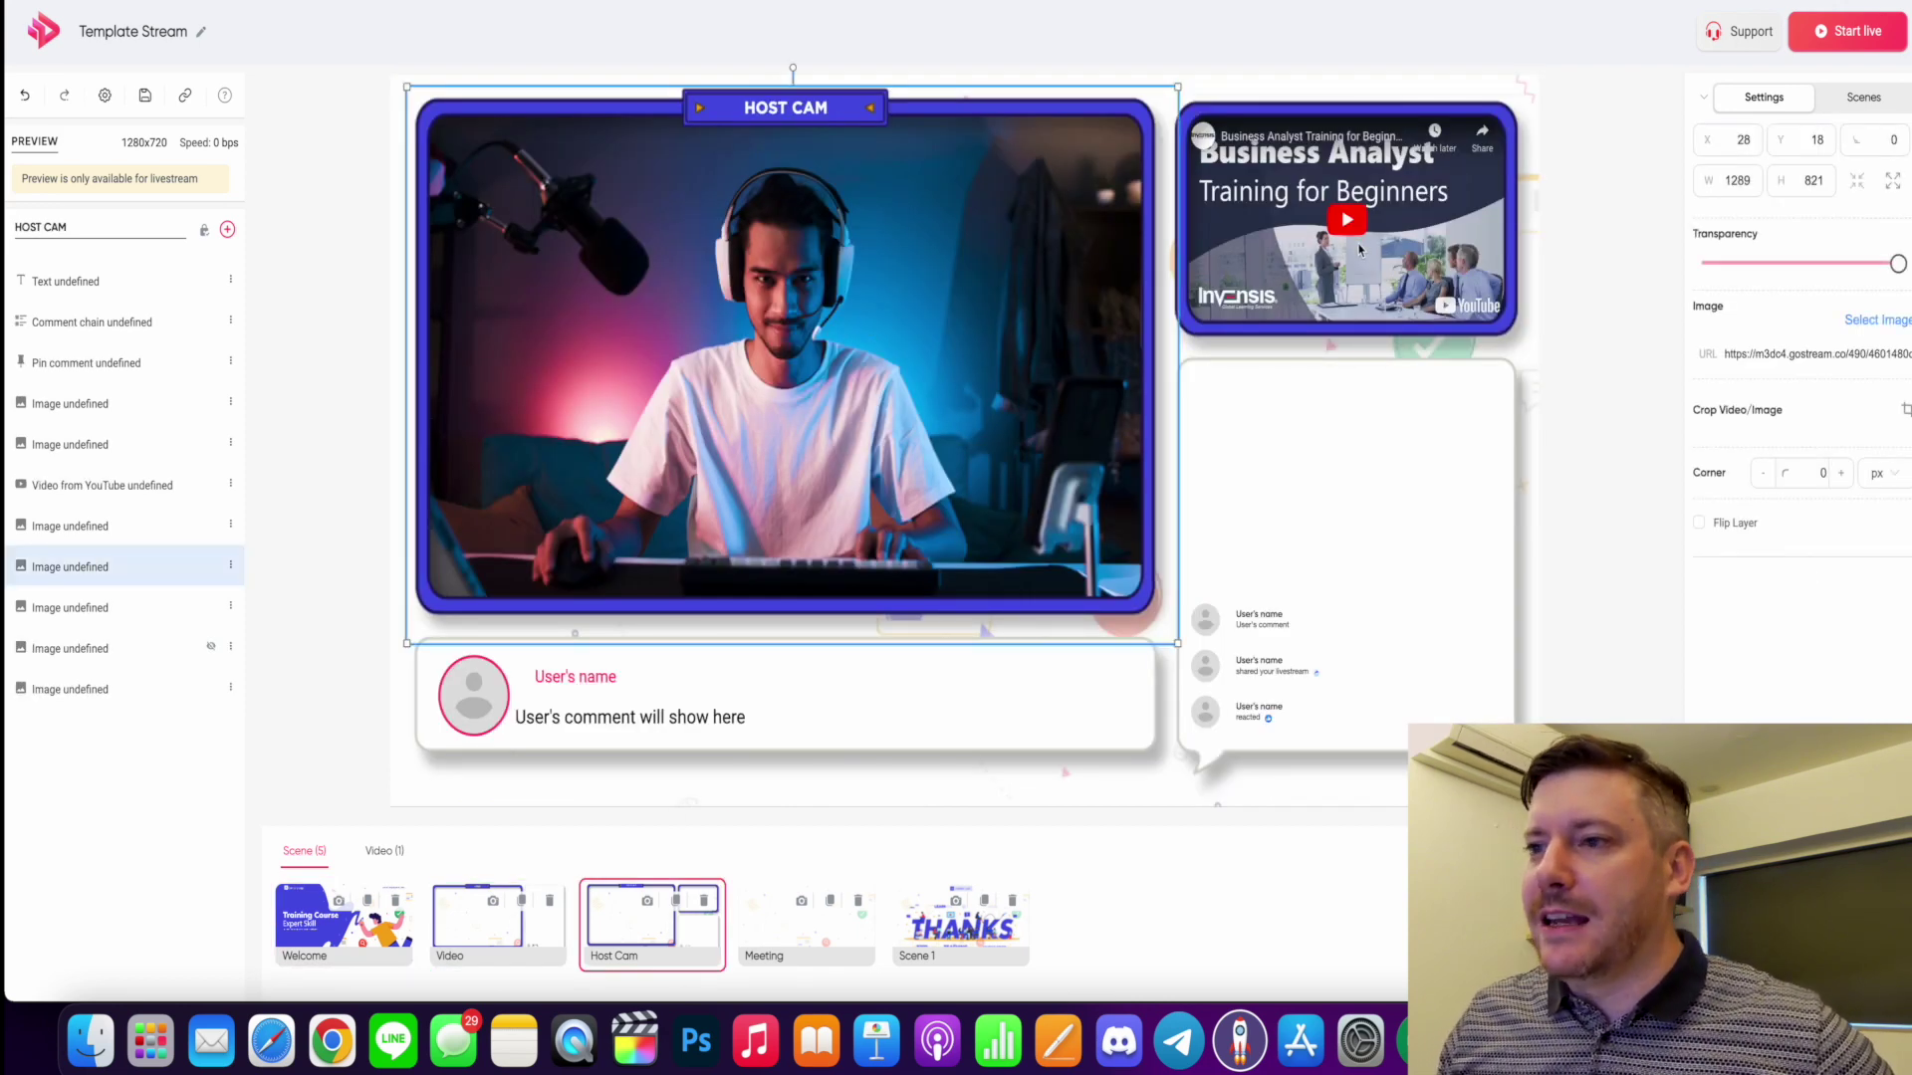
{"action": "left_click", "coordinate": [1363, 227]}
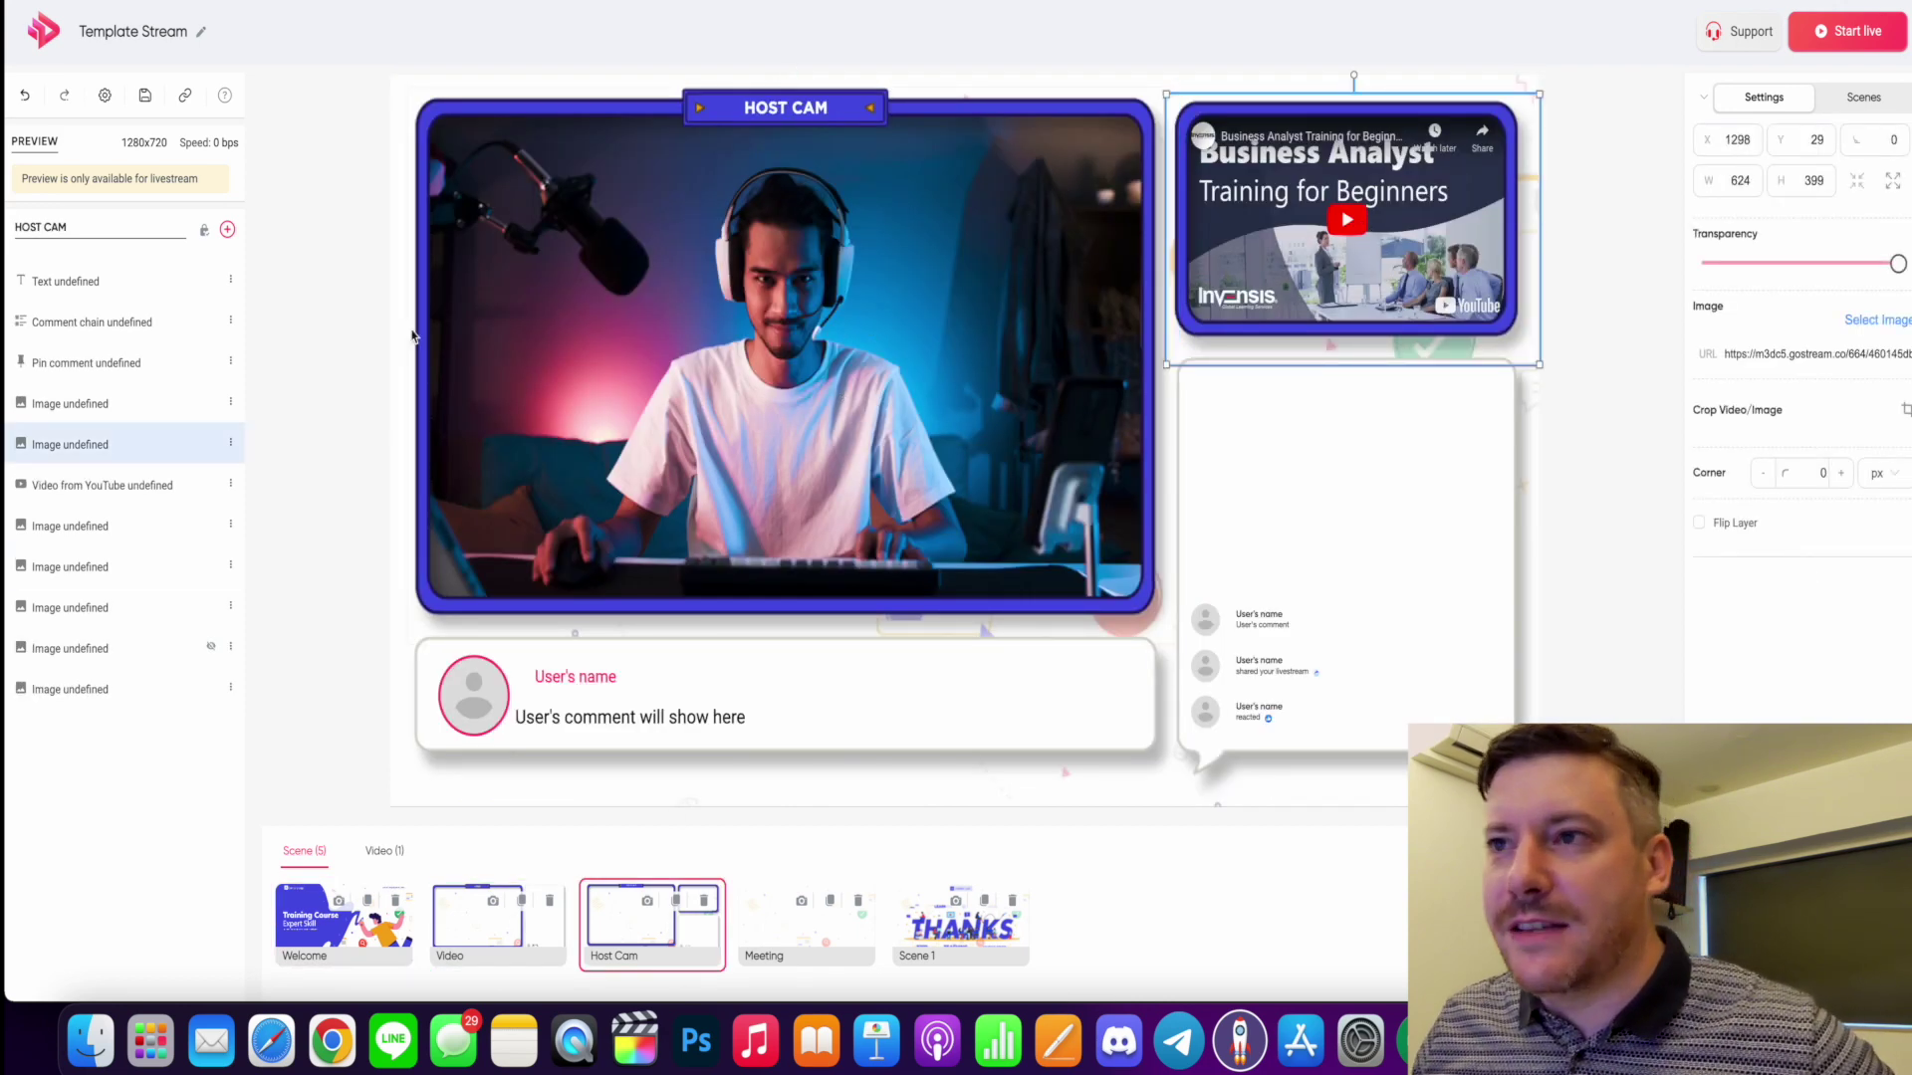
- Add the default camera to the Host Cam scene and fit it inside the host frame at about 1167 by 657
{"action": "left_click", "coordinate": [385, 850]}
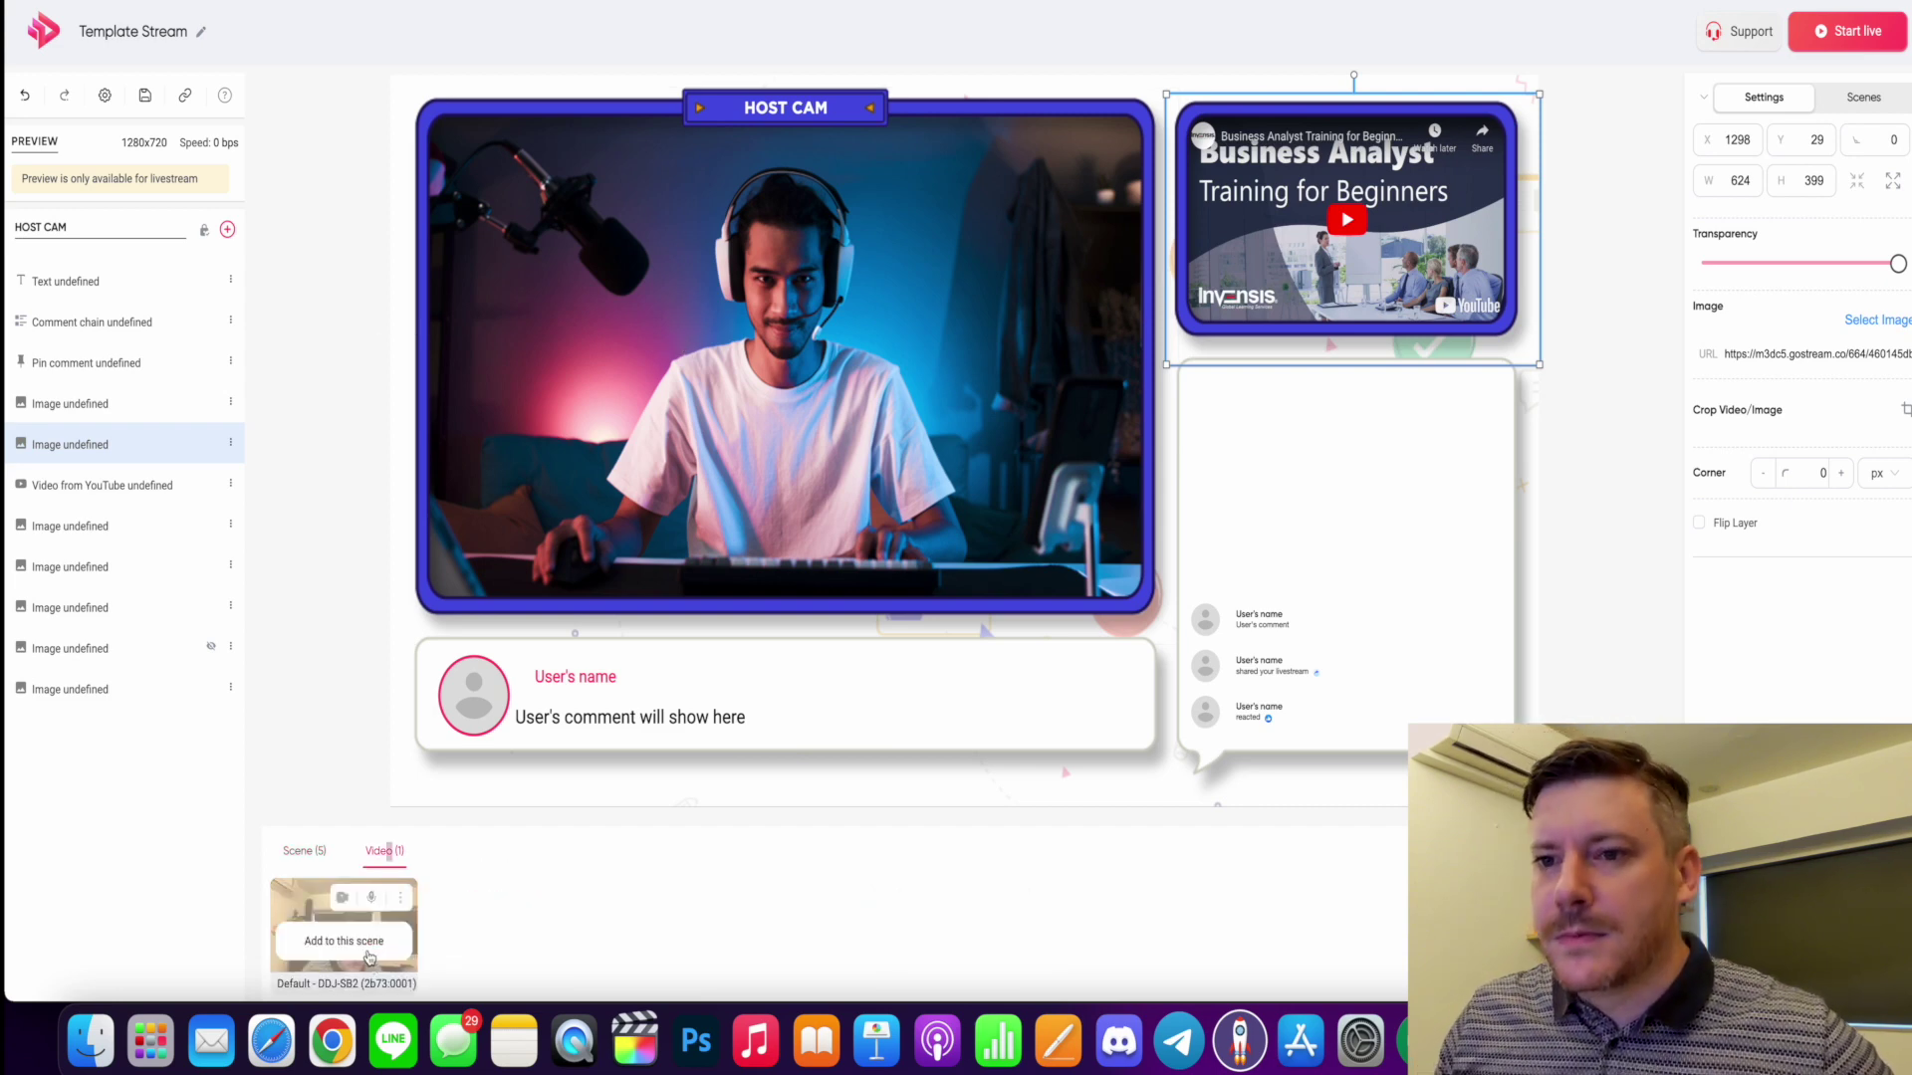
{"action": "left_click", "coordinate": [368, 954]}
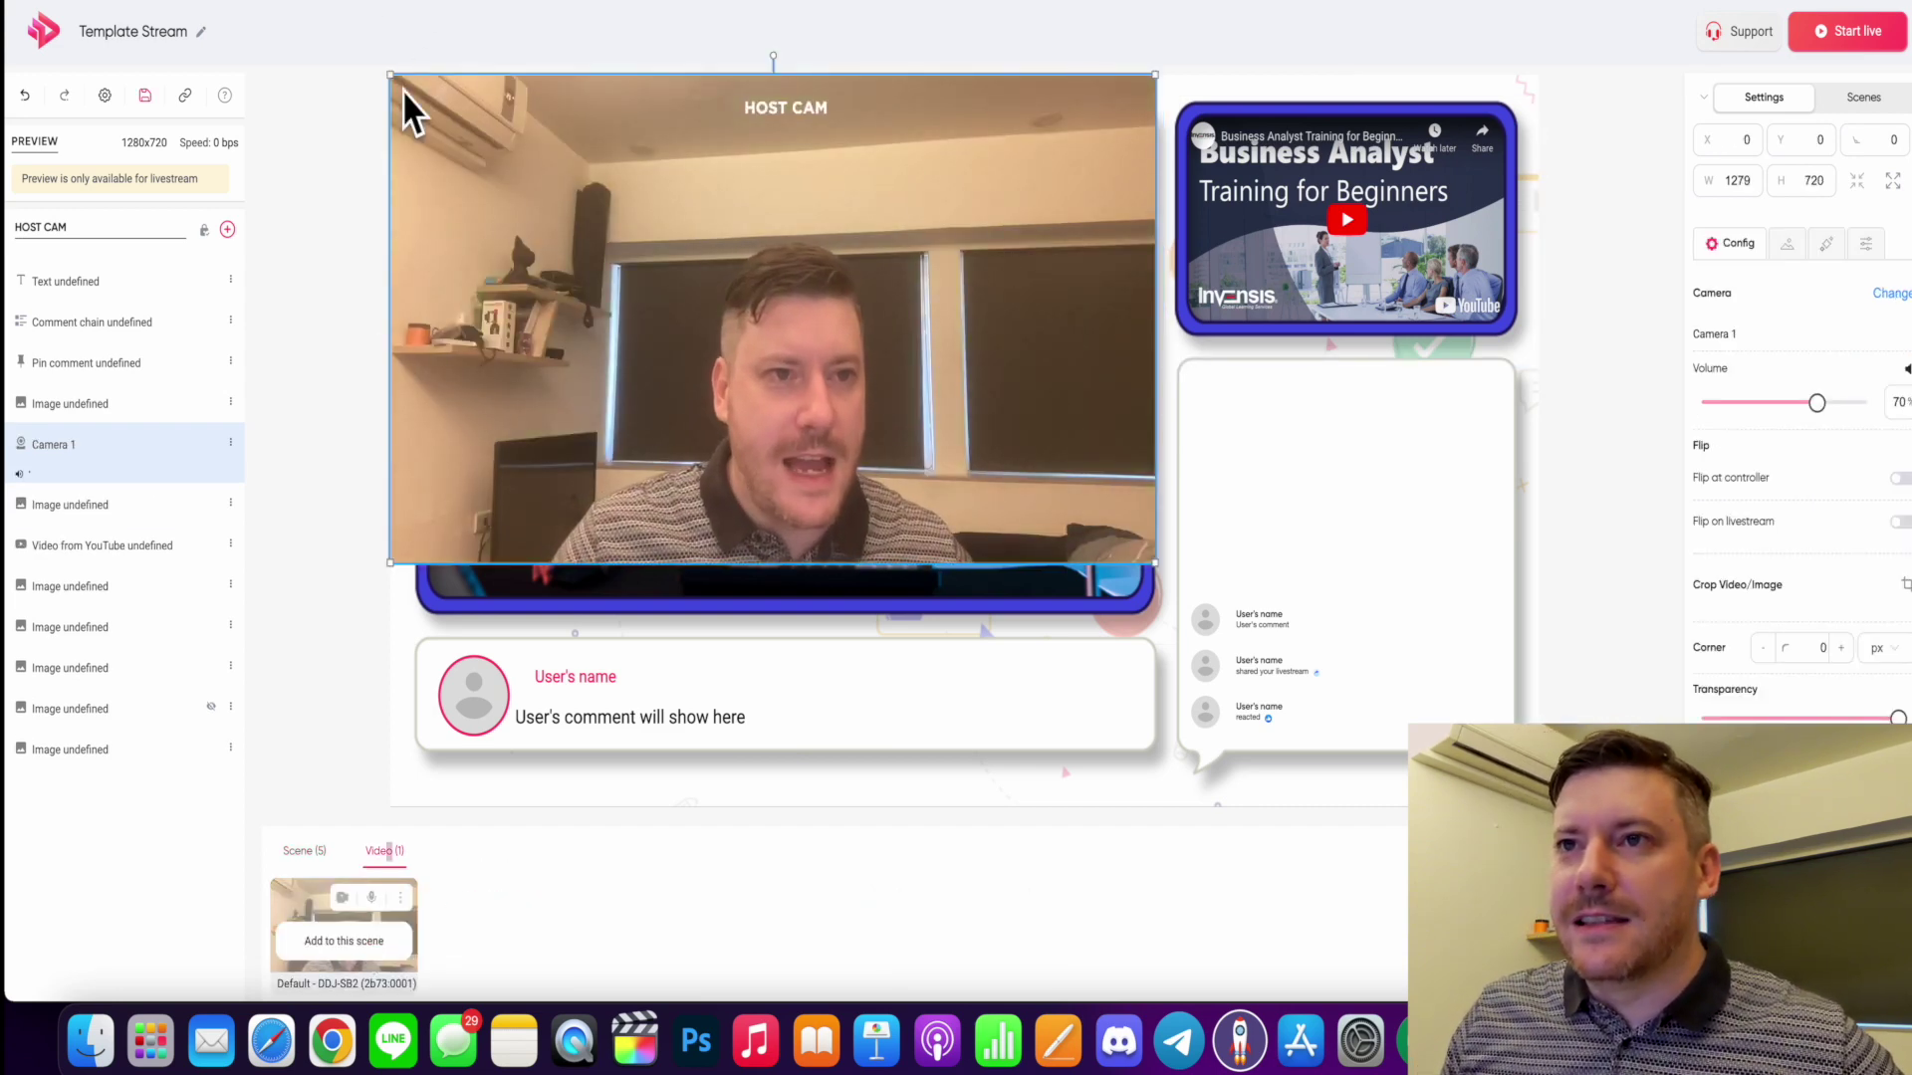
{"action": "left_click_drag", "start_coordinate": [393, 77], "coordinate": [443, 121]}
{"action": "mouse_move", "coordinate": [1154, 561]}
{"action": "left_mouse_down"}
{"action": "mouse_move", "coordinate": [1058, 514]}
{"action": "mouse_move", "coordinate": [1143, 566]}
{"action": "left_mouse_up"}
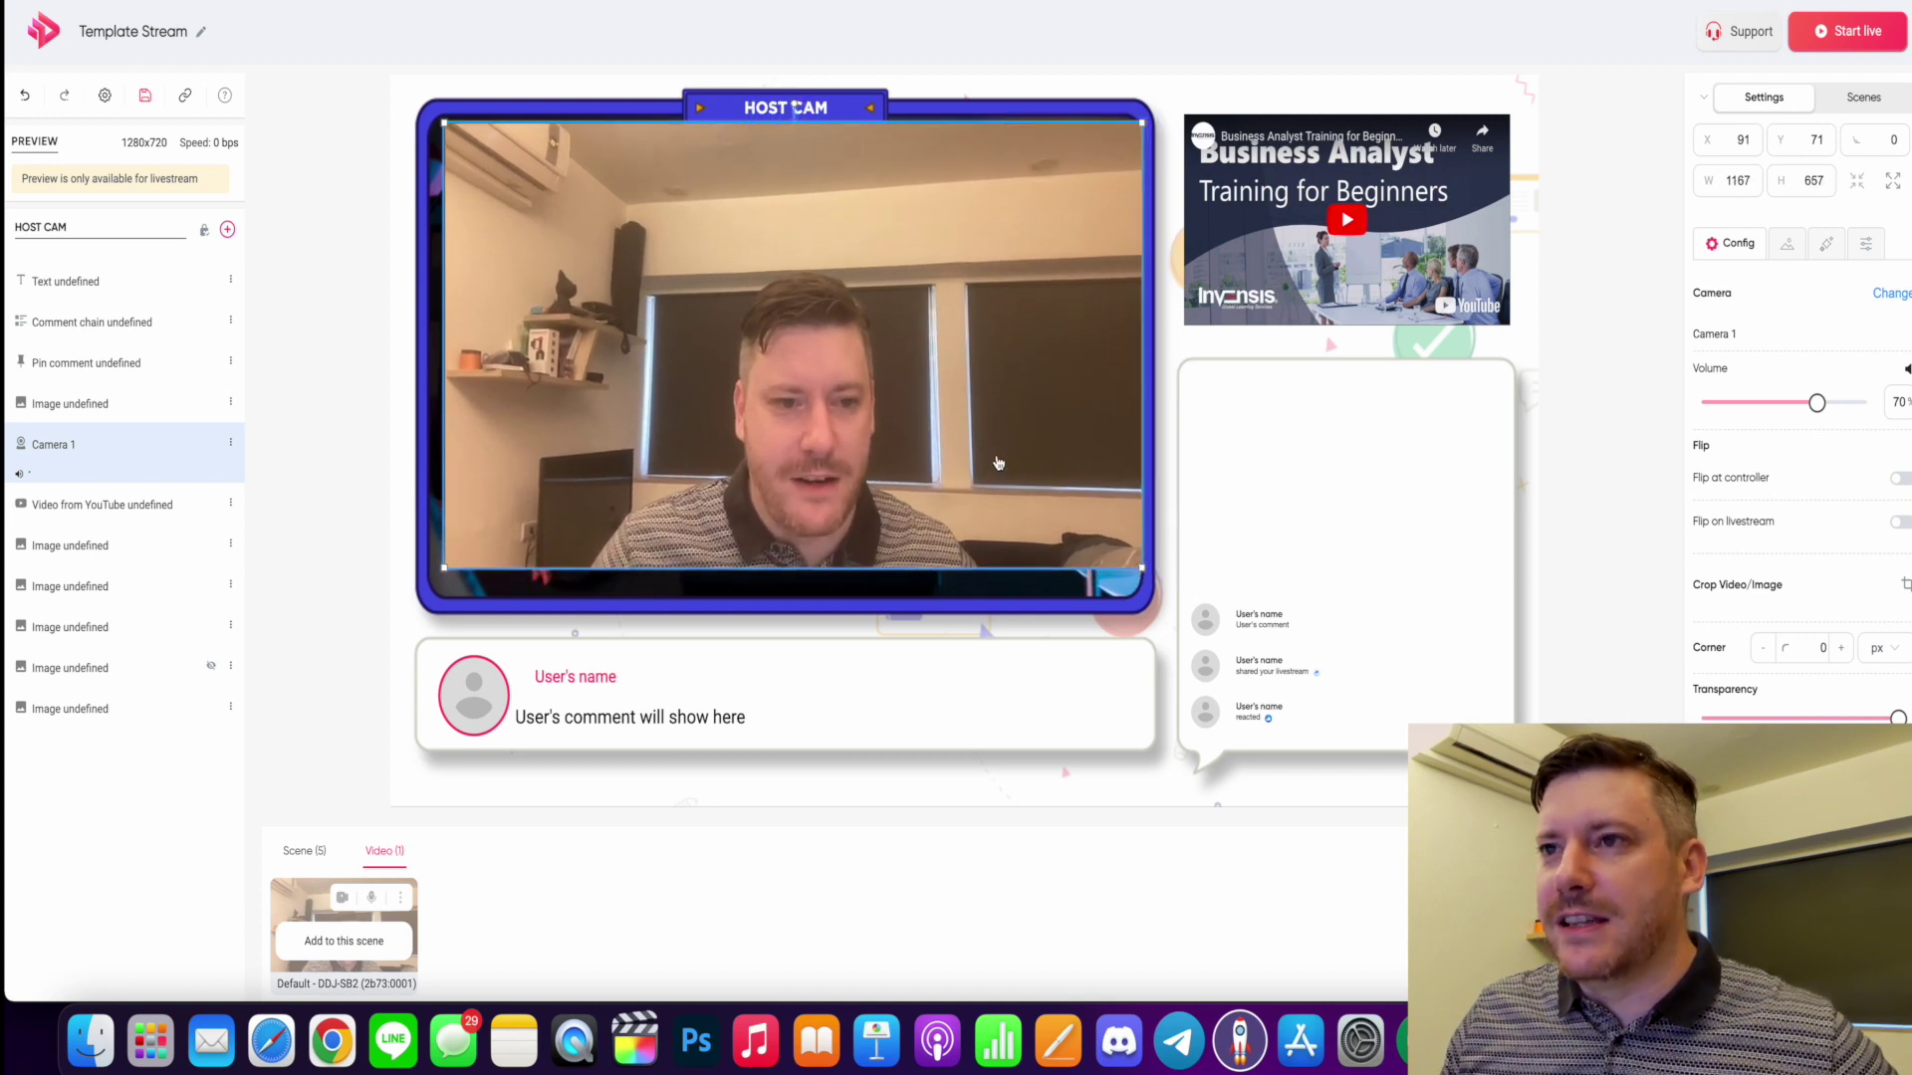
- Move the camera layer inside the host frame to X 81, Y 91
{"action": "left_click_drag", "start_coordinate": [998, 464], "coordinate": [992, 479]}
- Replace the project's scenes with all 6 slides of the free Media Entertainment template from the template gallery
{"action": "left_click", "coordinate": [304, 850]}
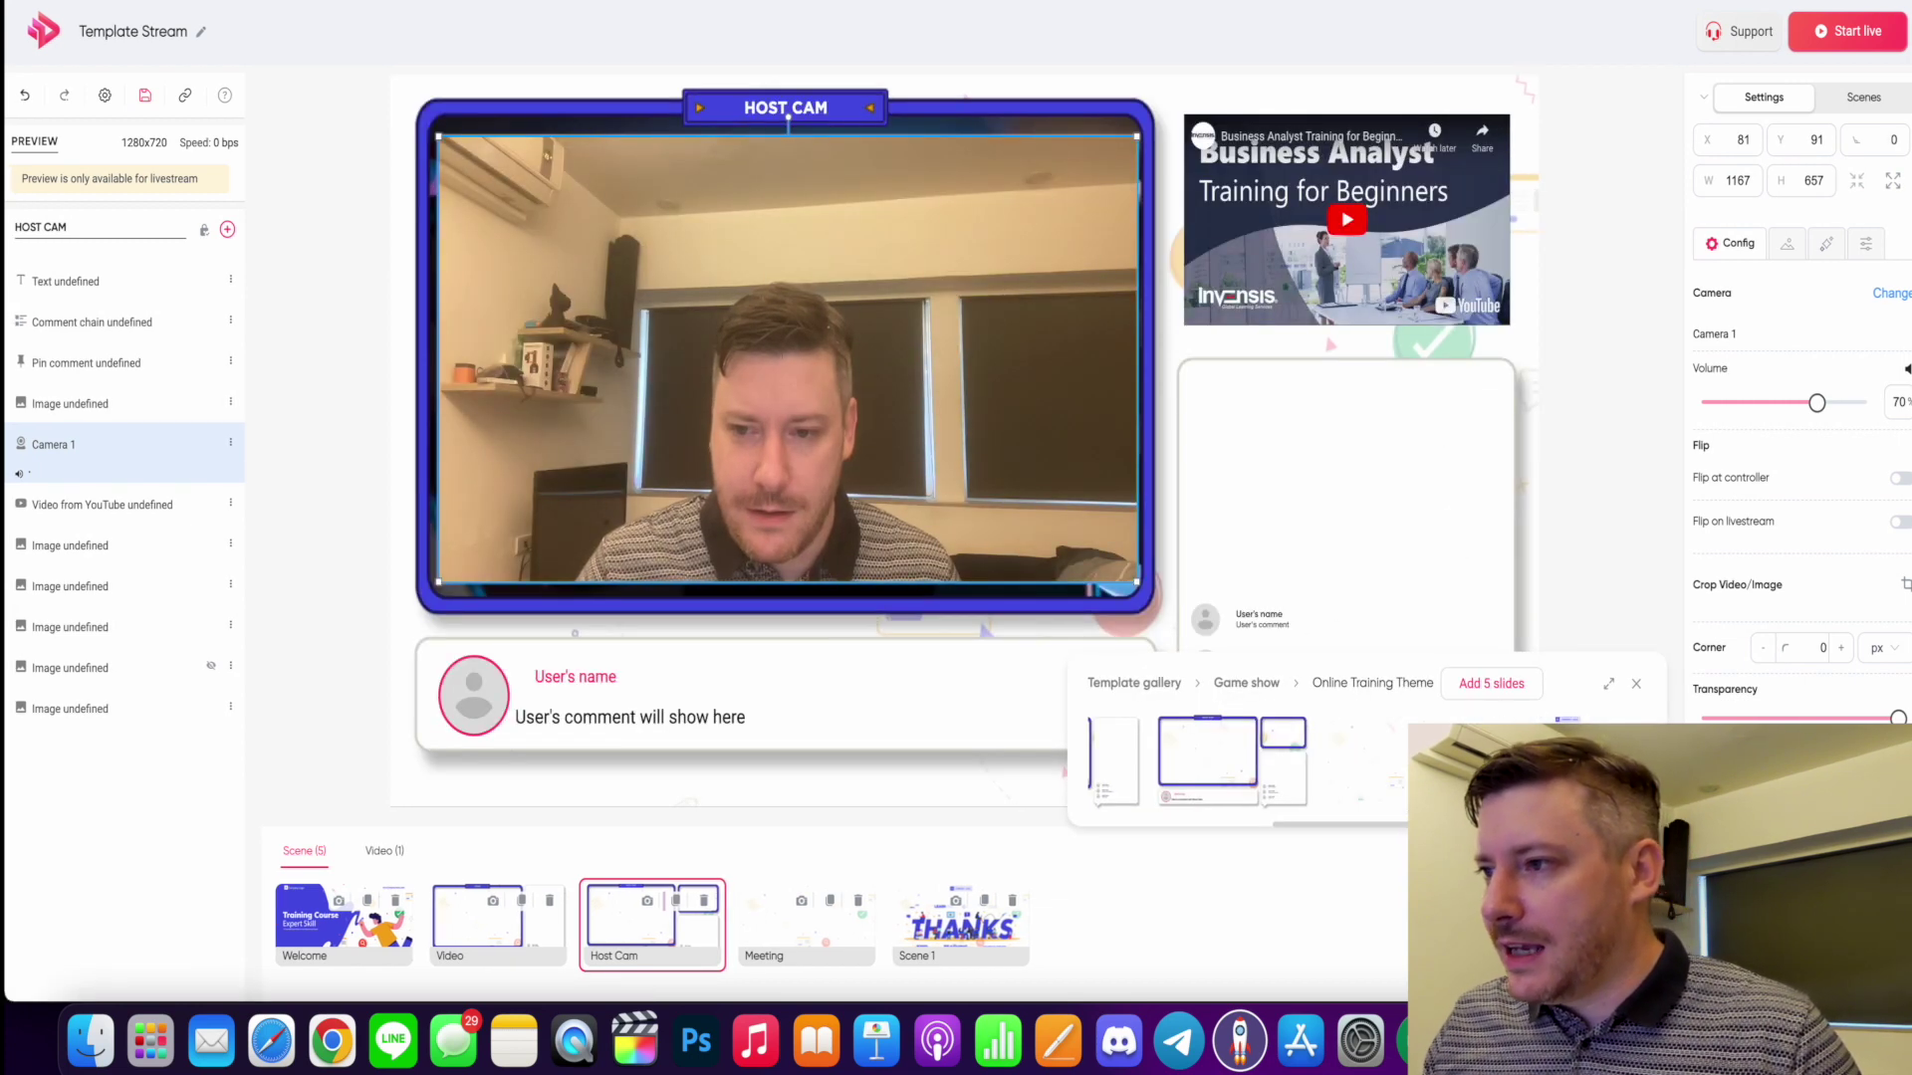
{"action": "left_click", "coordinate": [1239, 687]}
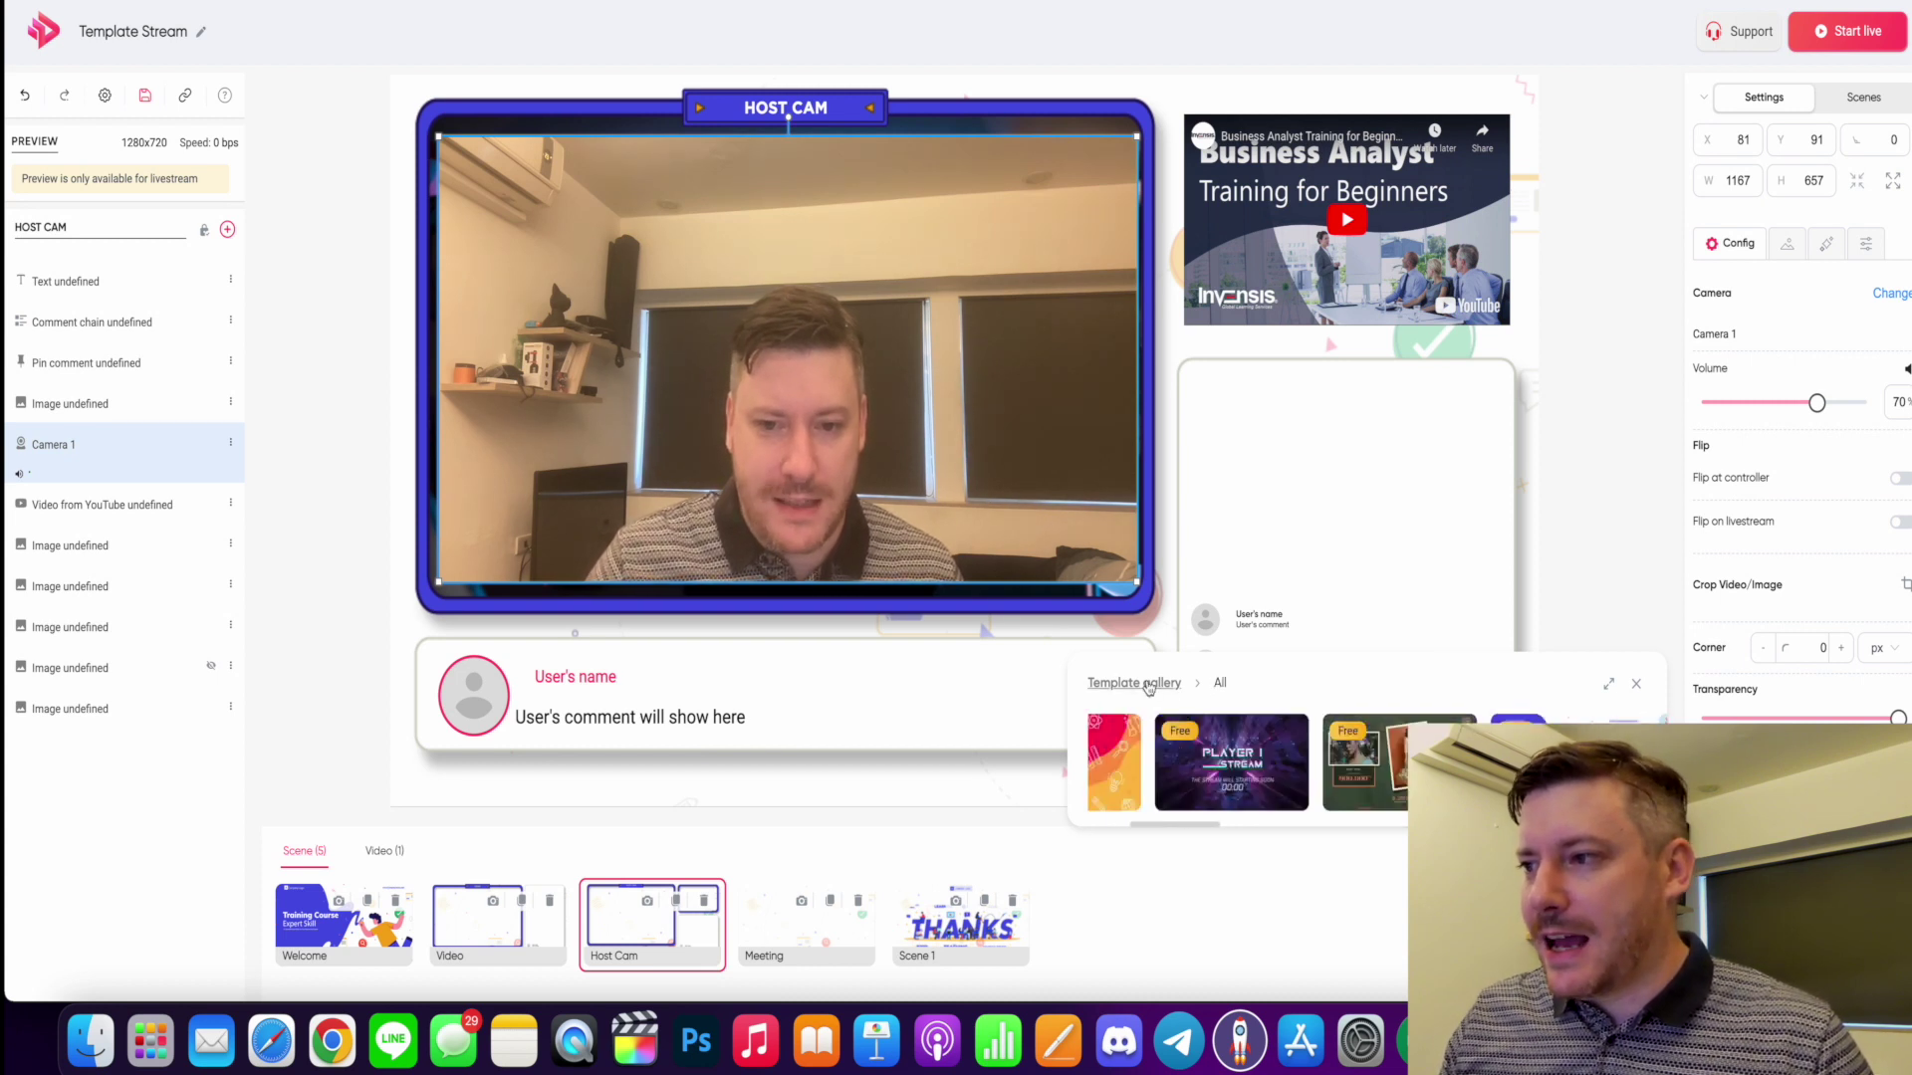
{"action": "scroll", "coordinate": [1342, 762], "scroll_direction": "right", "scroll_amount": 5}
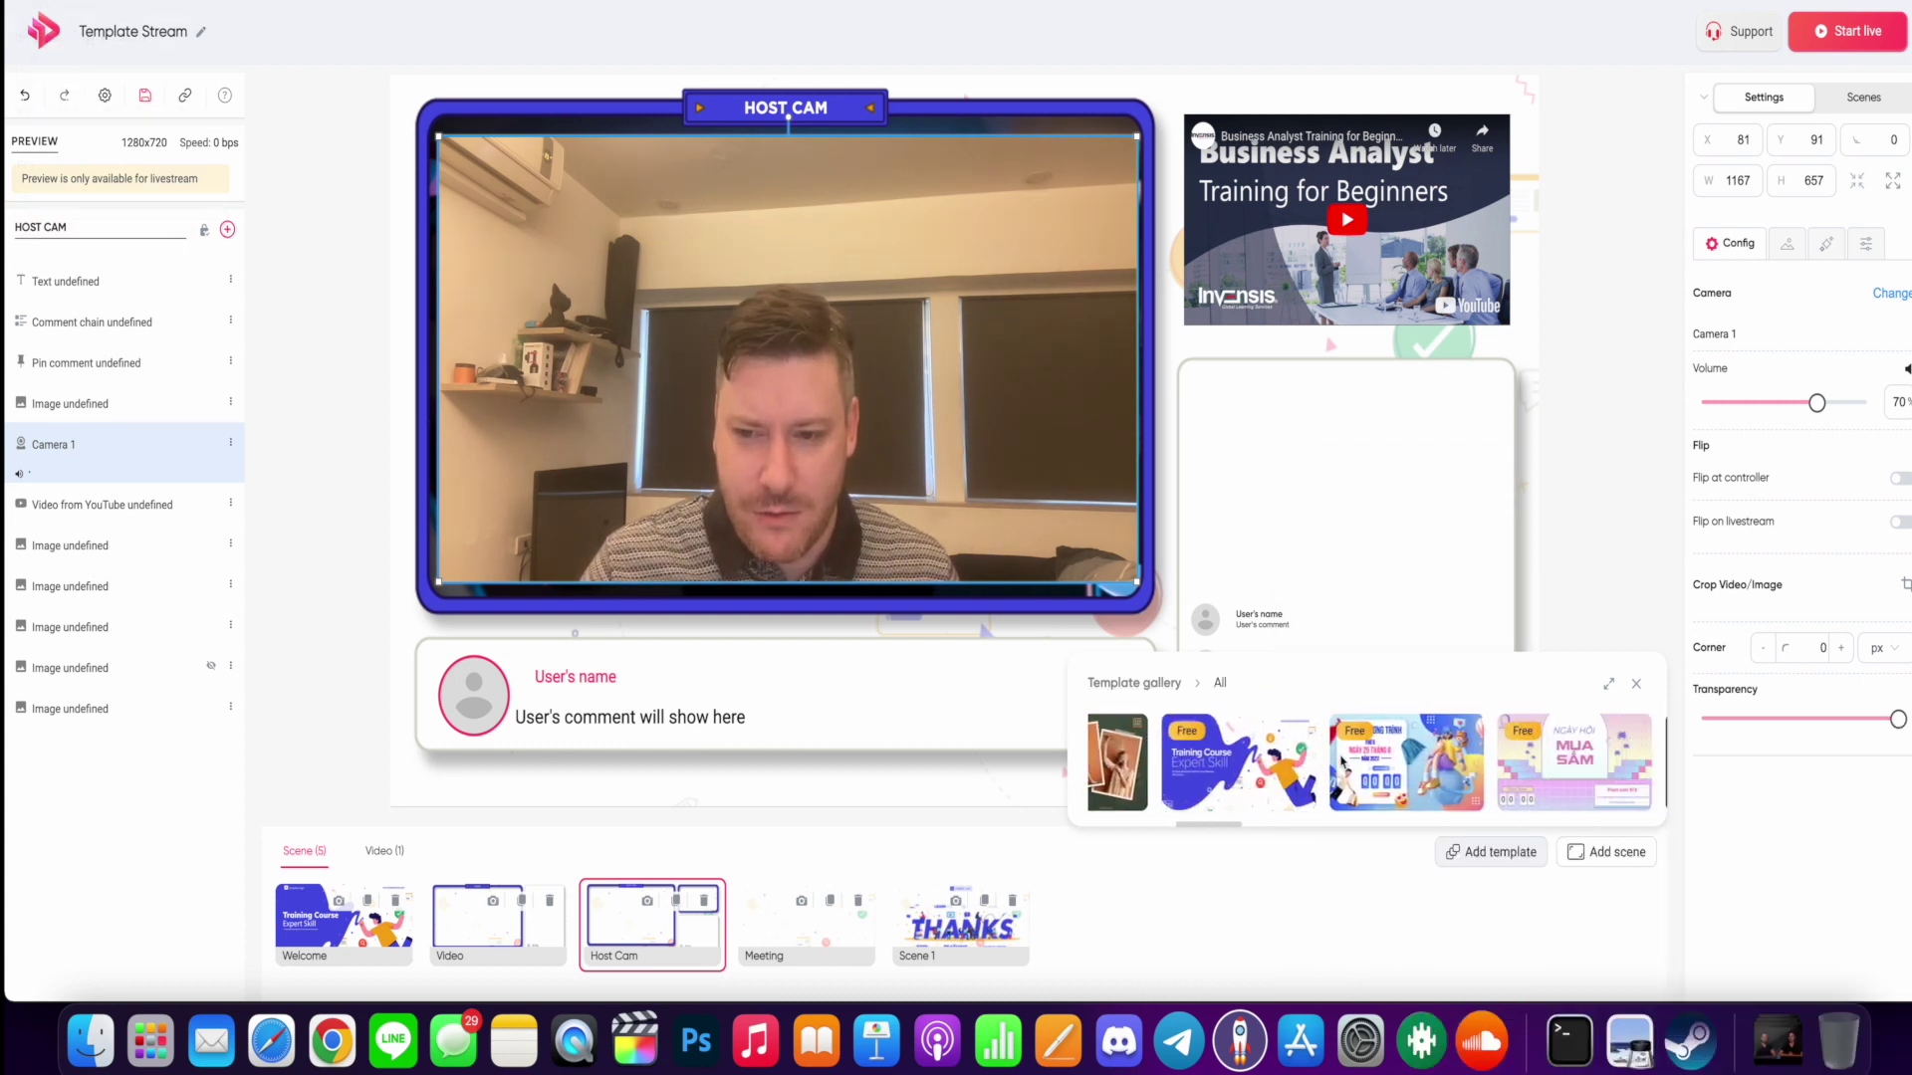
{"action": "scroll", "coordinate": [1342, 762], "scroll_direction": "right", "scroll_amount": 10}
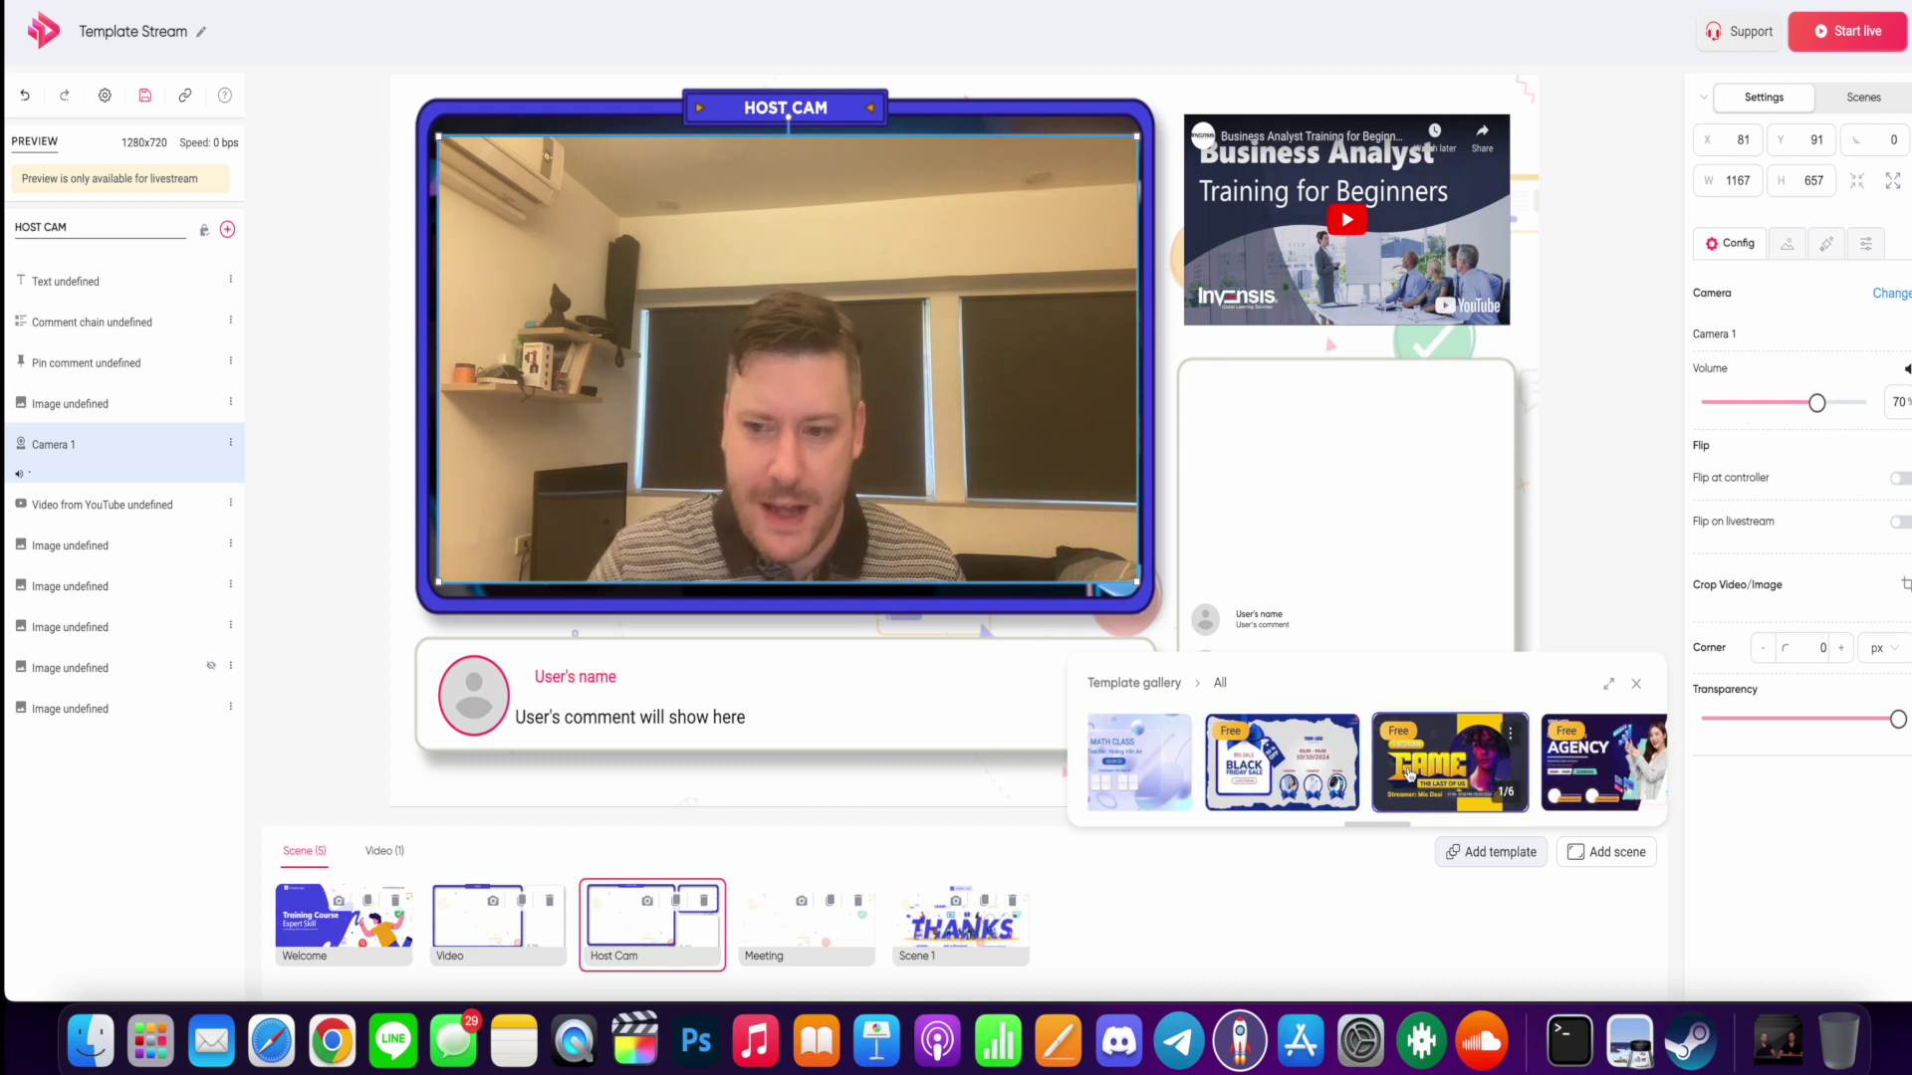
{"action": "left_click", "coordinate": [1409, 775]}
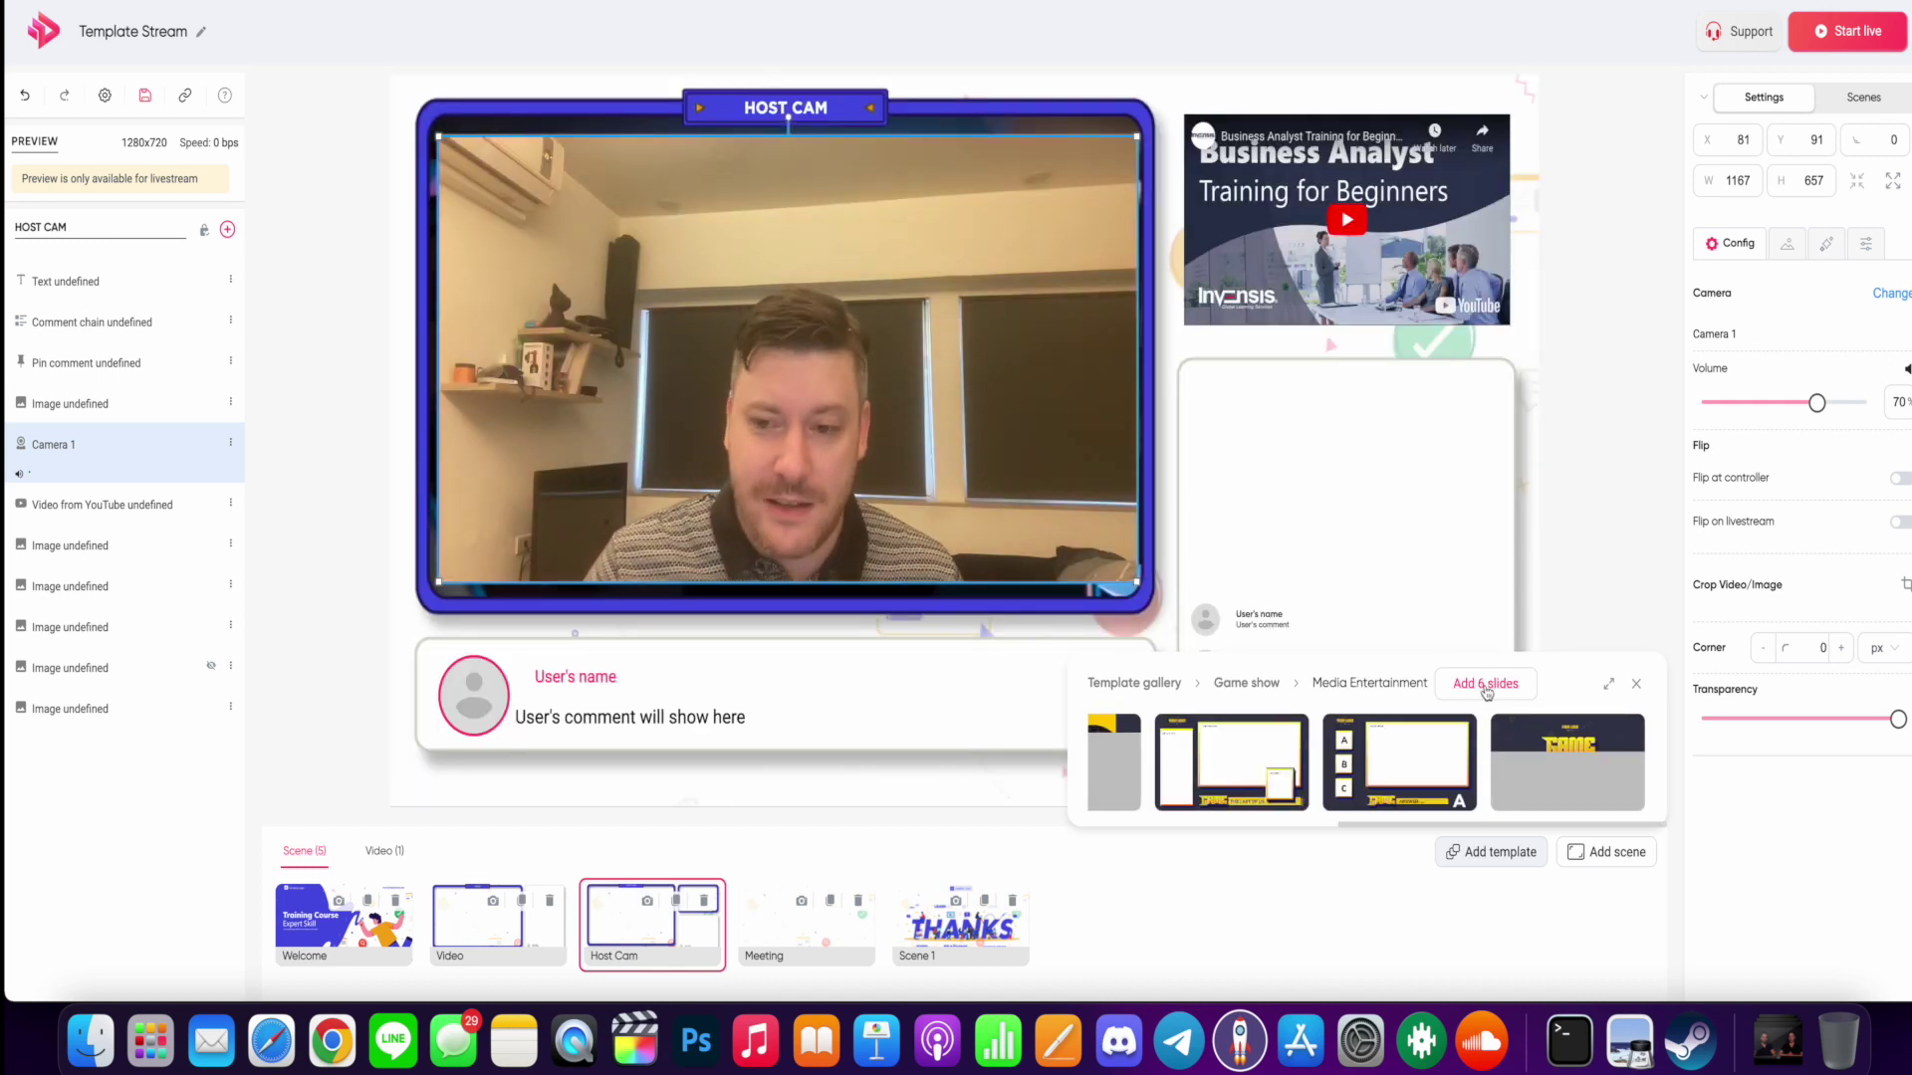
{"action": "left_click", "coordinate": [1488, 691]}
{"action": "left_click", "coordinate": [1053, 464]}
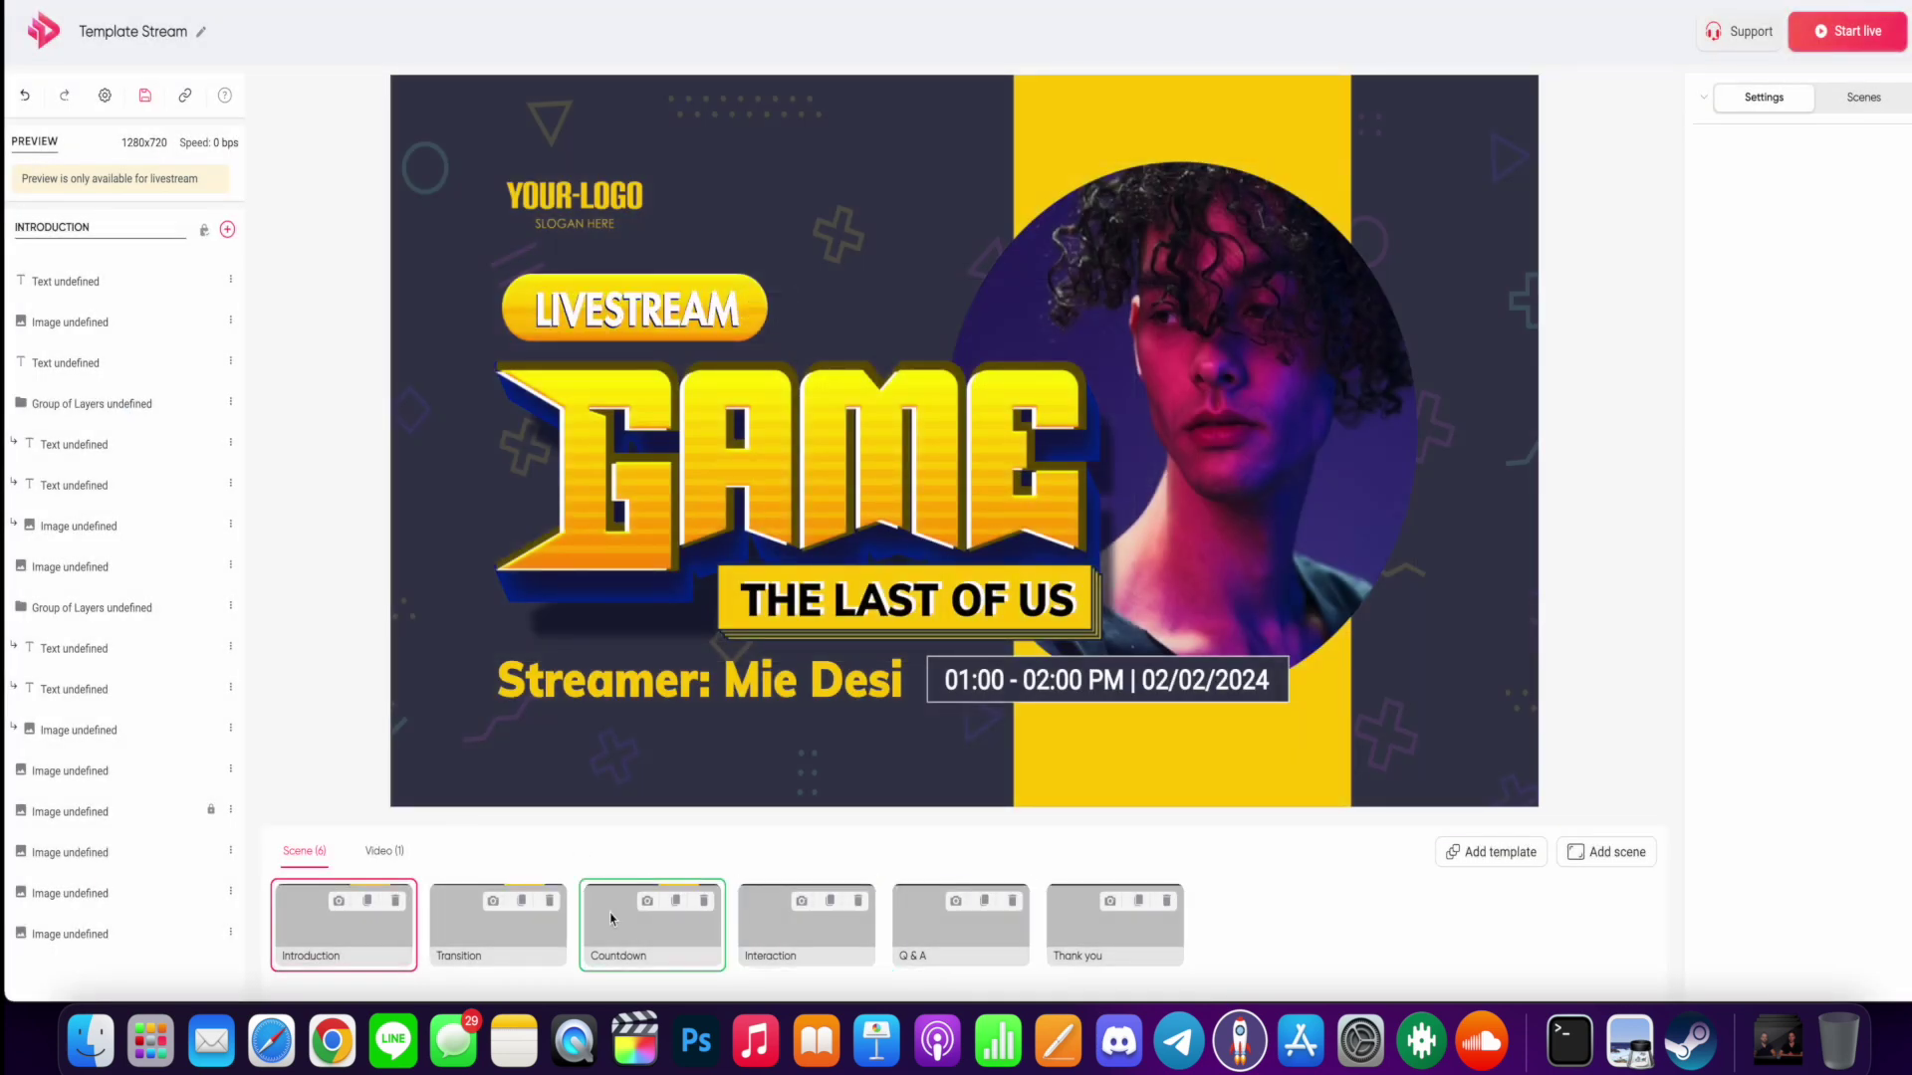
- Look through the new Transition, Interaction, Q & A and Thank you scenes, and return to the Introduction scene
{"action": "left_click", "coordinate": [443, 901]}
{"action": "left_click", "coordinate": [804, 936]}
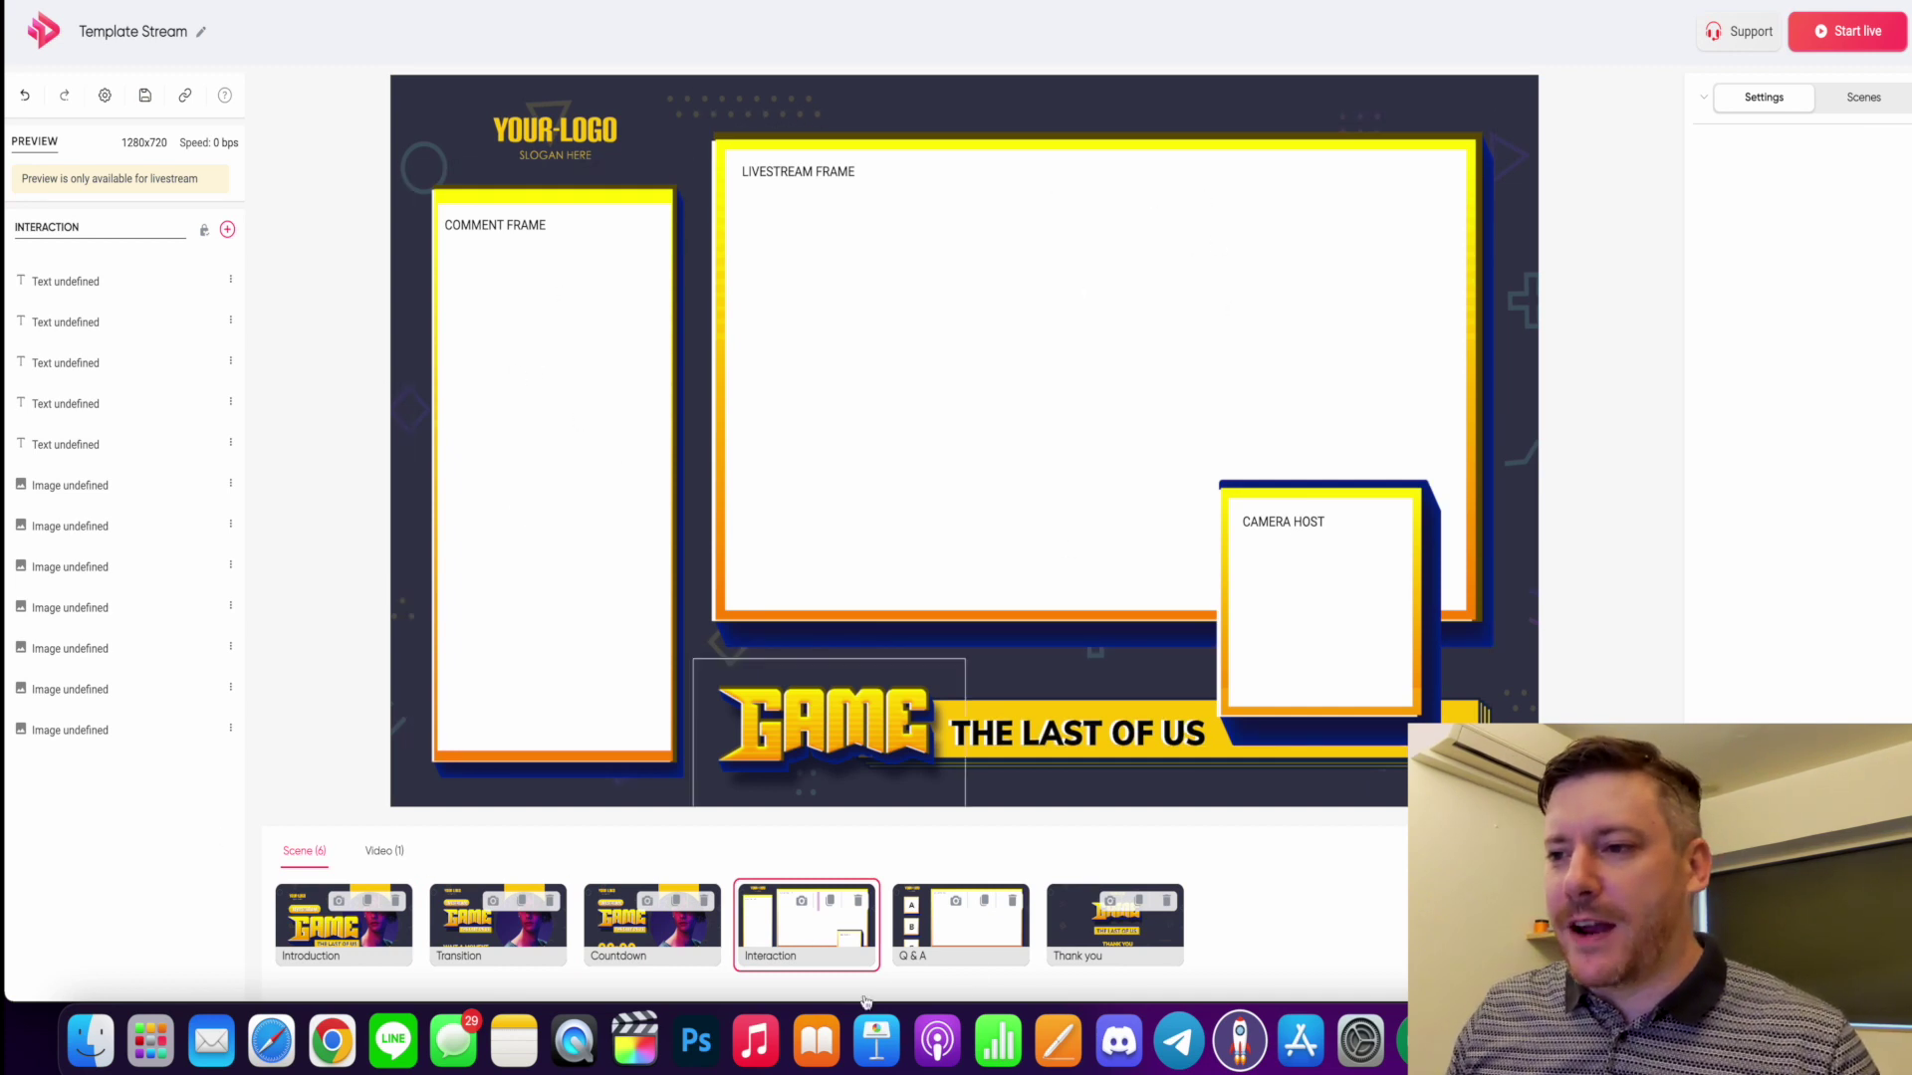
{"action": "left_click", "coordinate": [971, 951]}
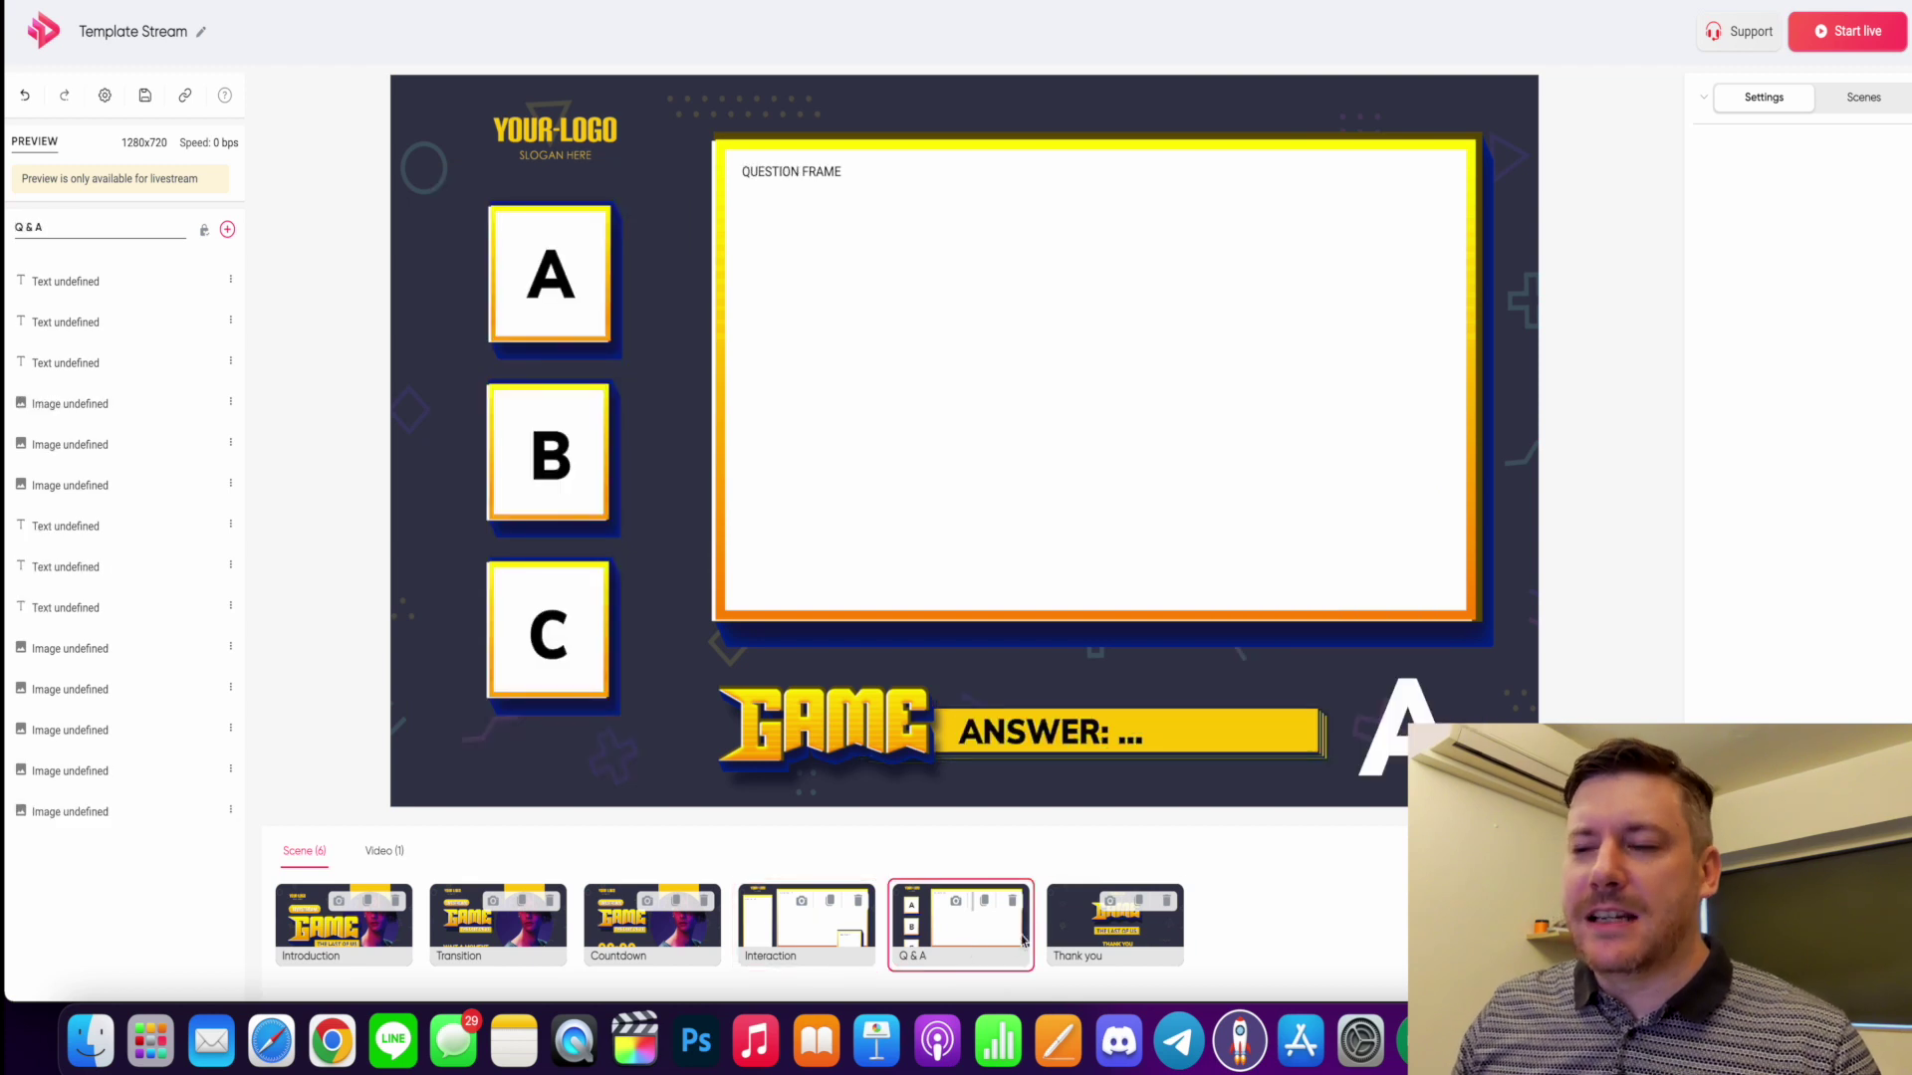
{"action": "left_click", "coordinate": [1156, 941]}
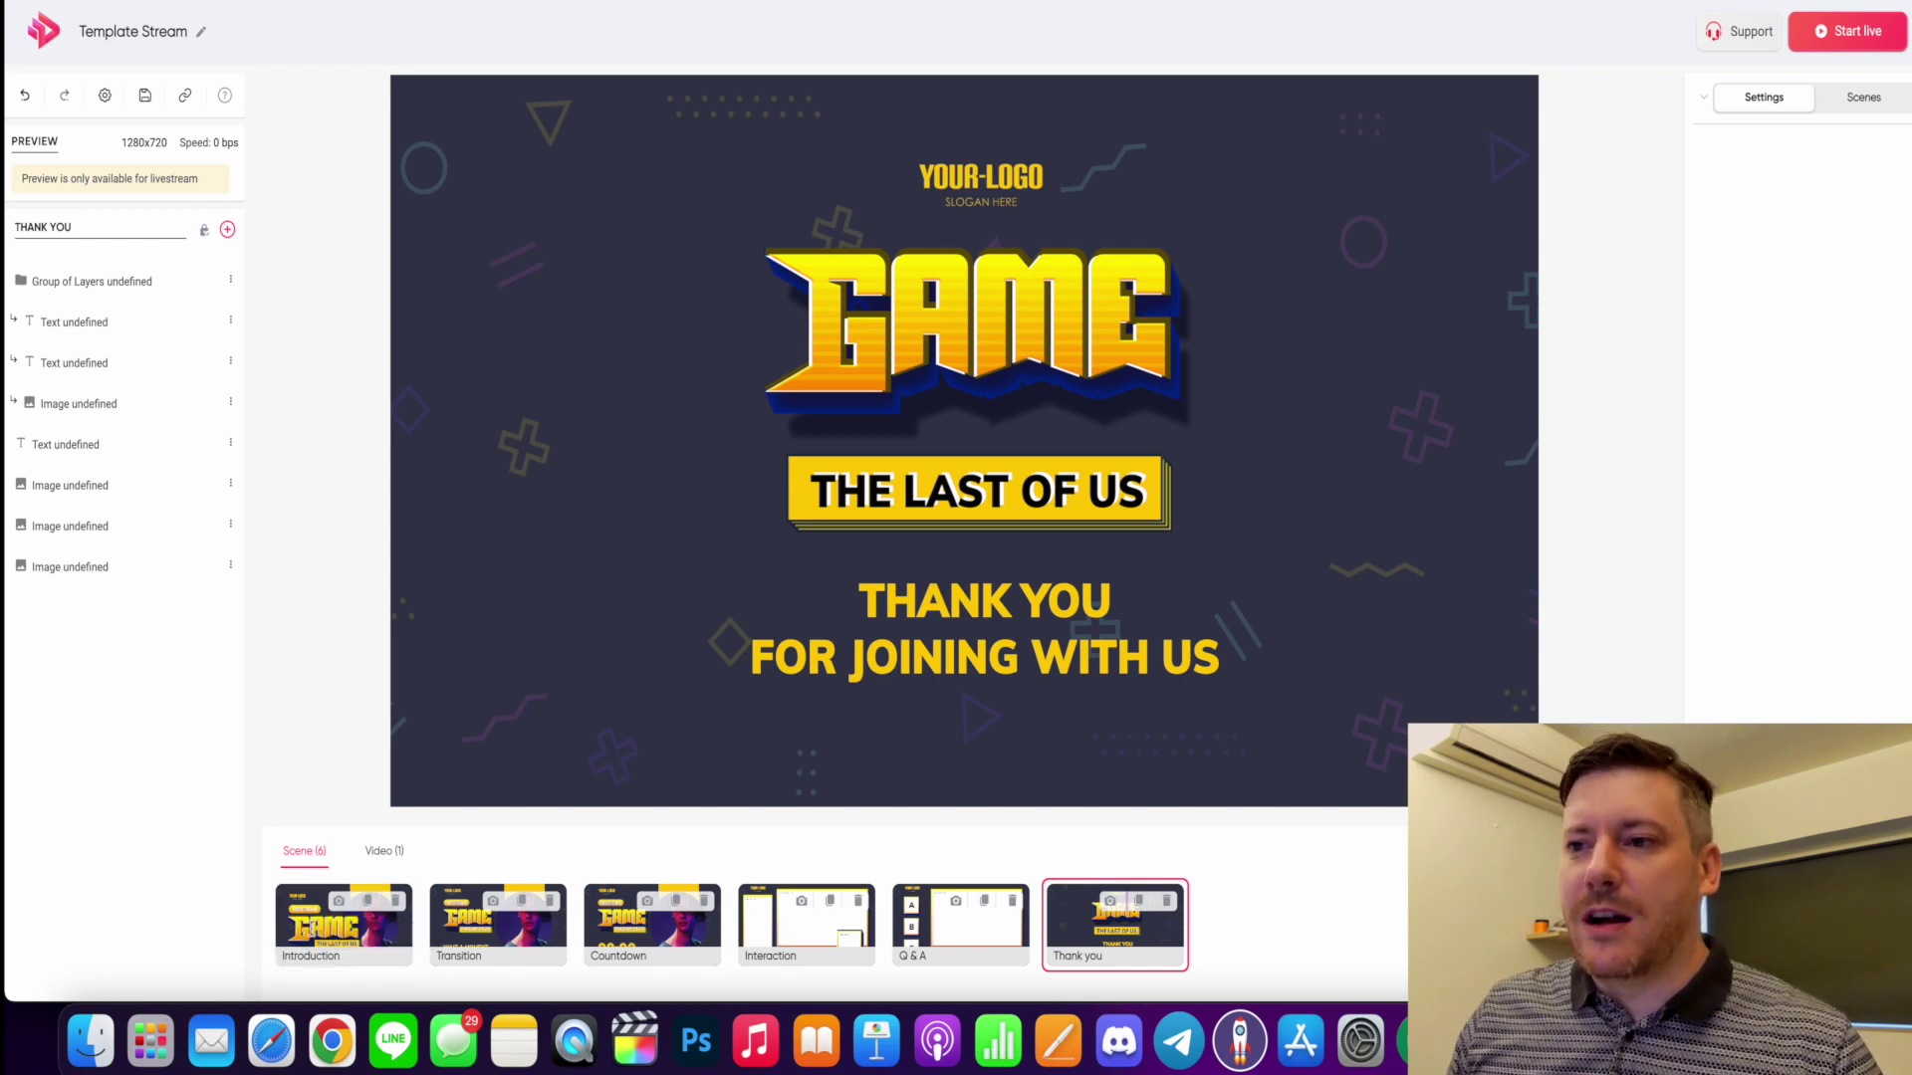
{"action": "left_click", "coordinate": [312, 934]}
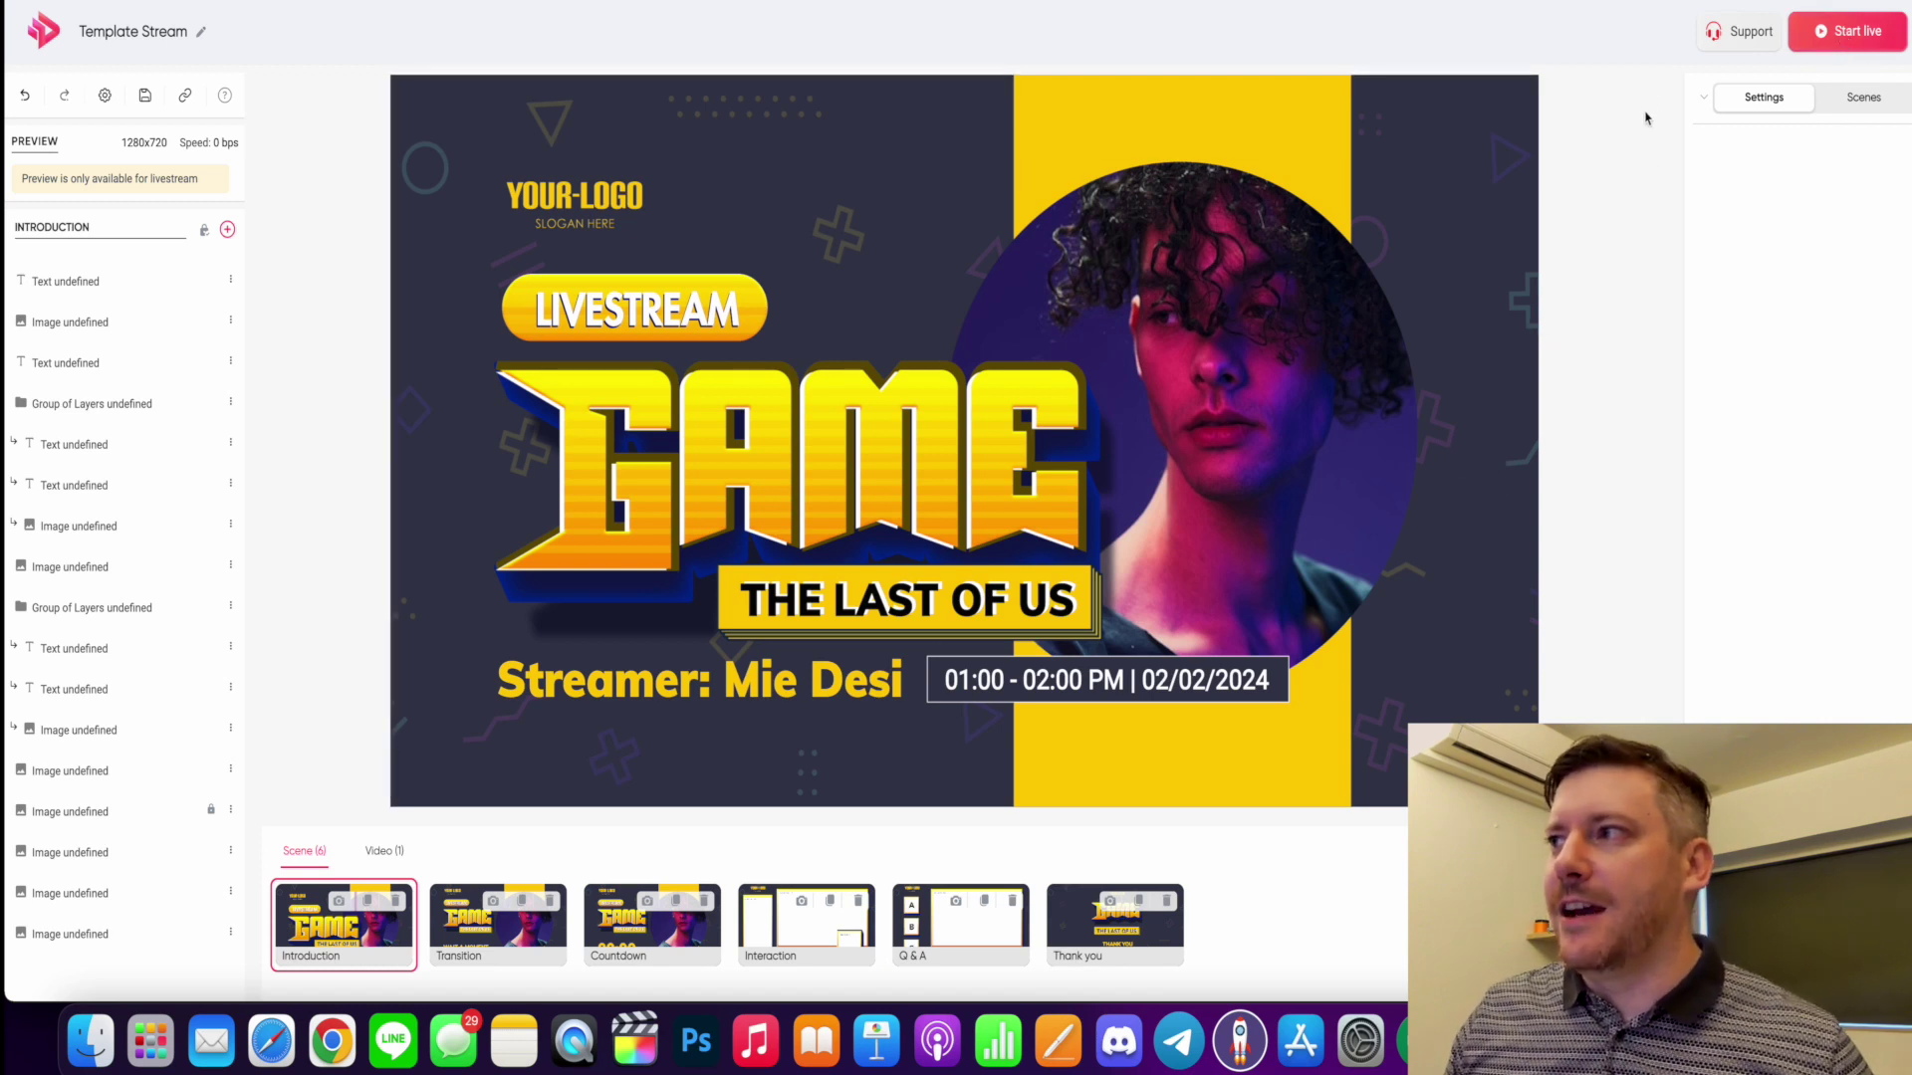
- Set up the live stream at 720p with automatic bandwidth, and choose the FUNKBOXOPEDIA YouTube account
{"action": "left_click", "coordinate": [1850, 31]}
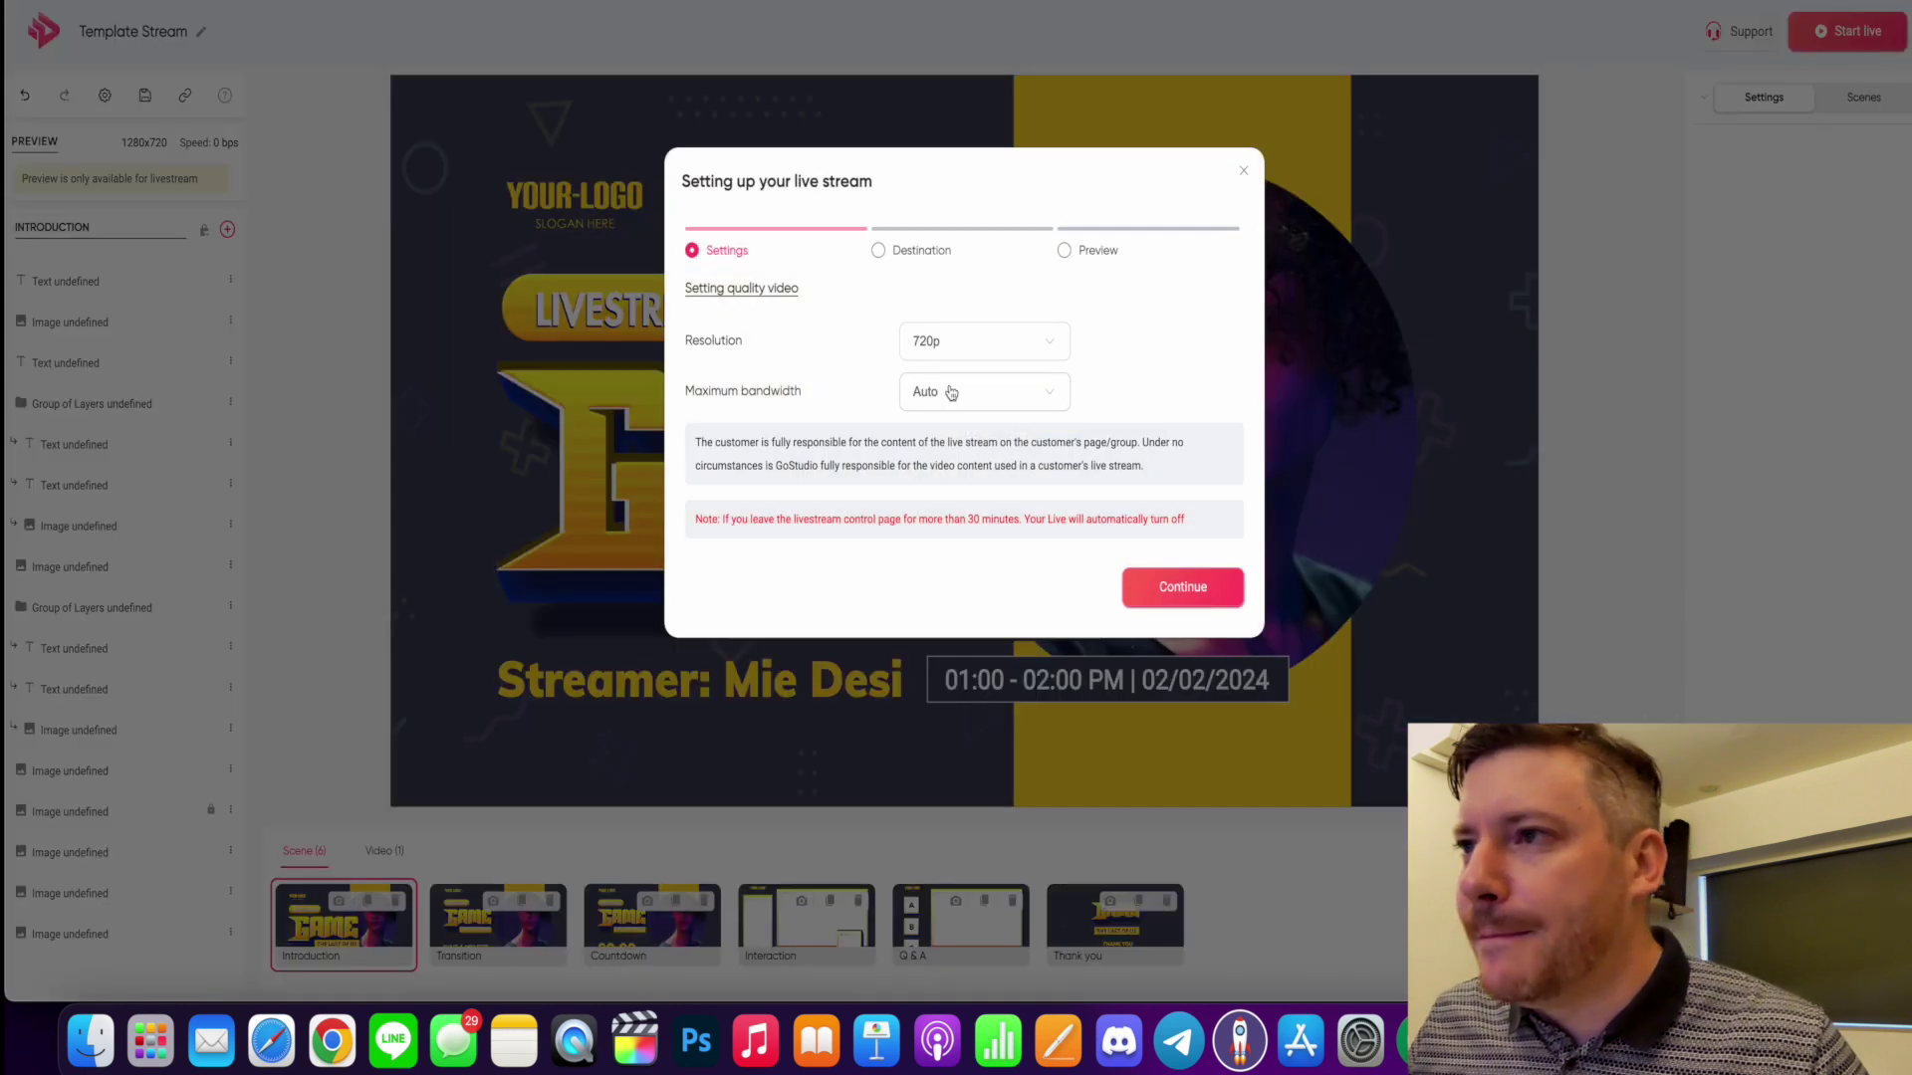
{"action": "left_click", "coordinate": [1200, 589]}
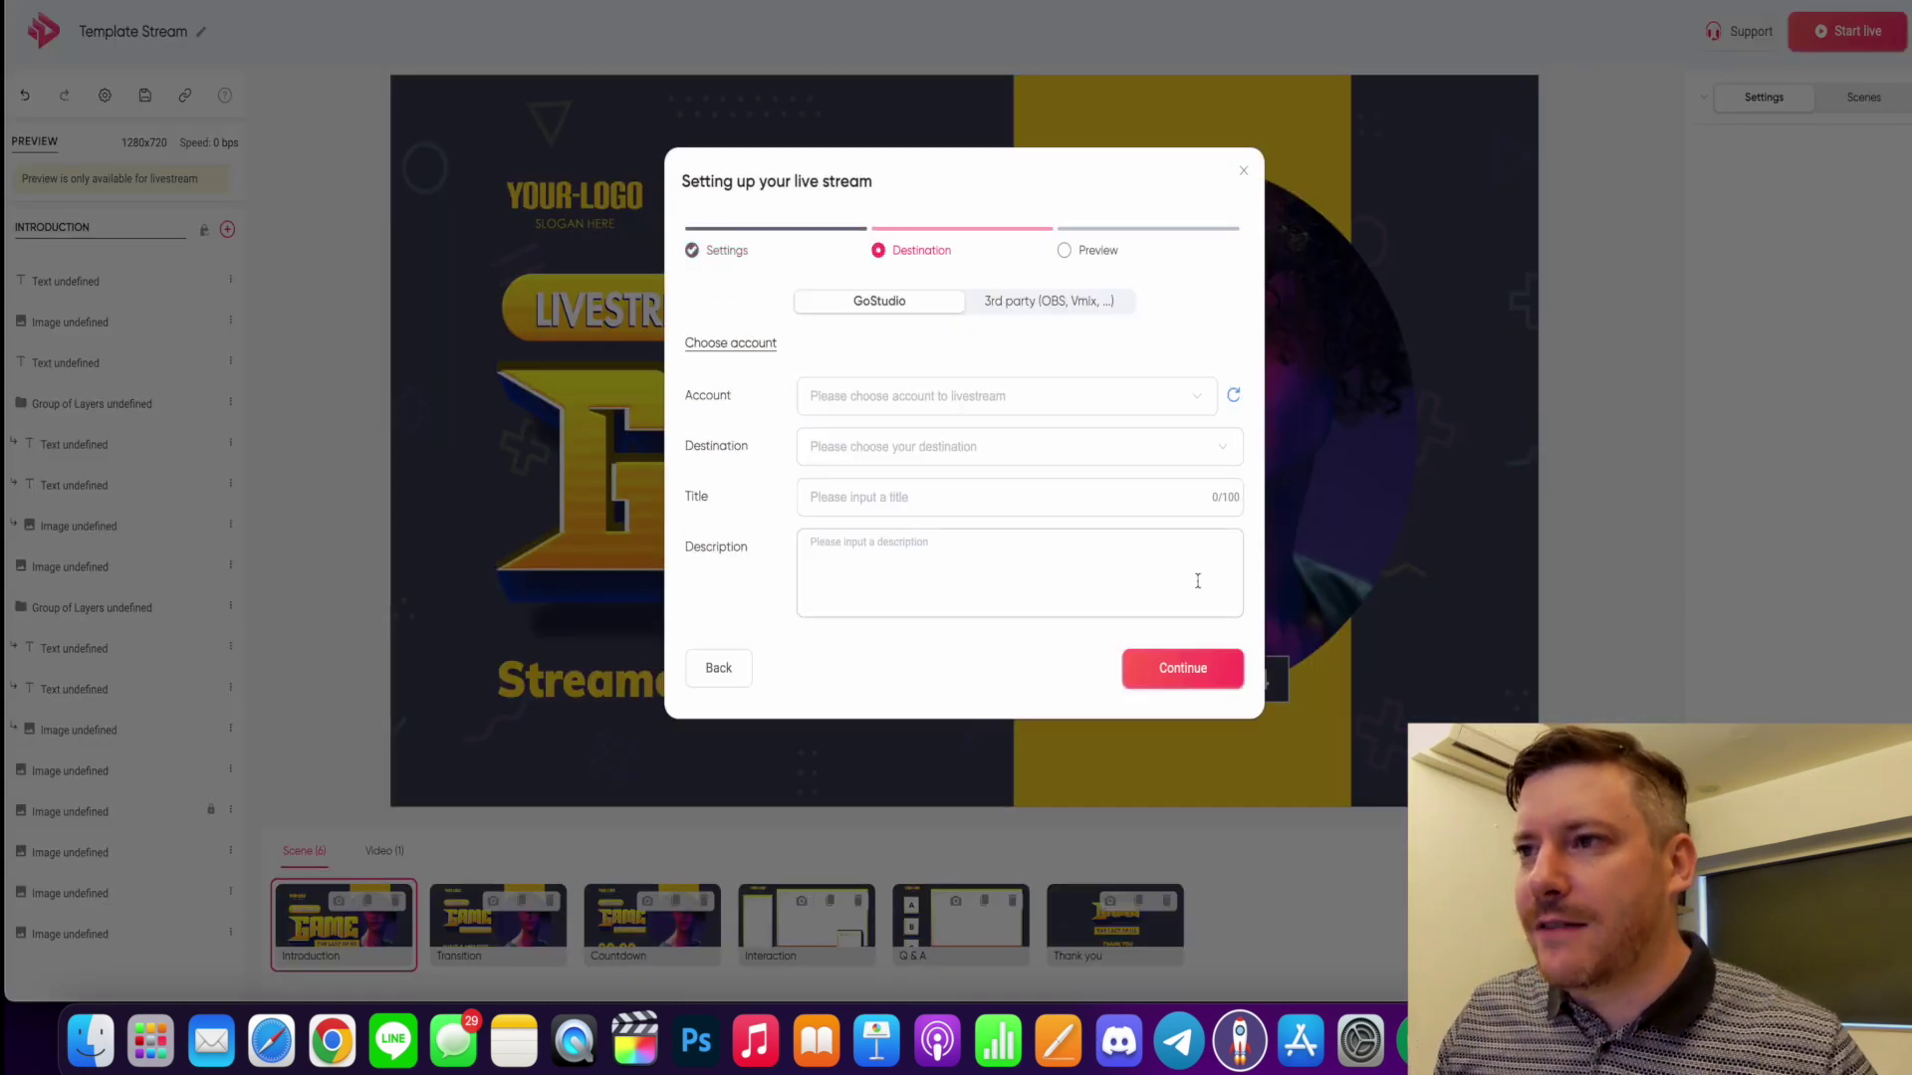
{"action": "left_click", "coordinate": [877, 398]}
{"action": "left_click", "coordinate": [936, 477]}
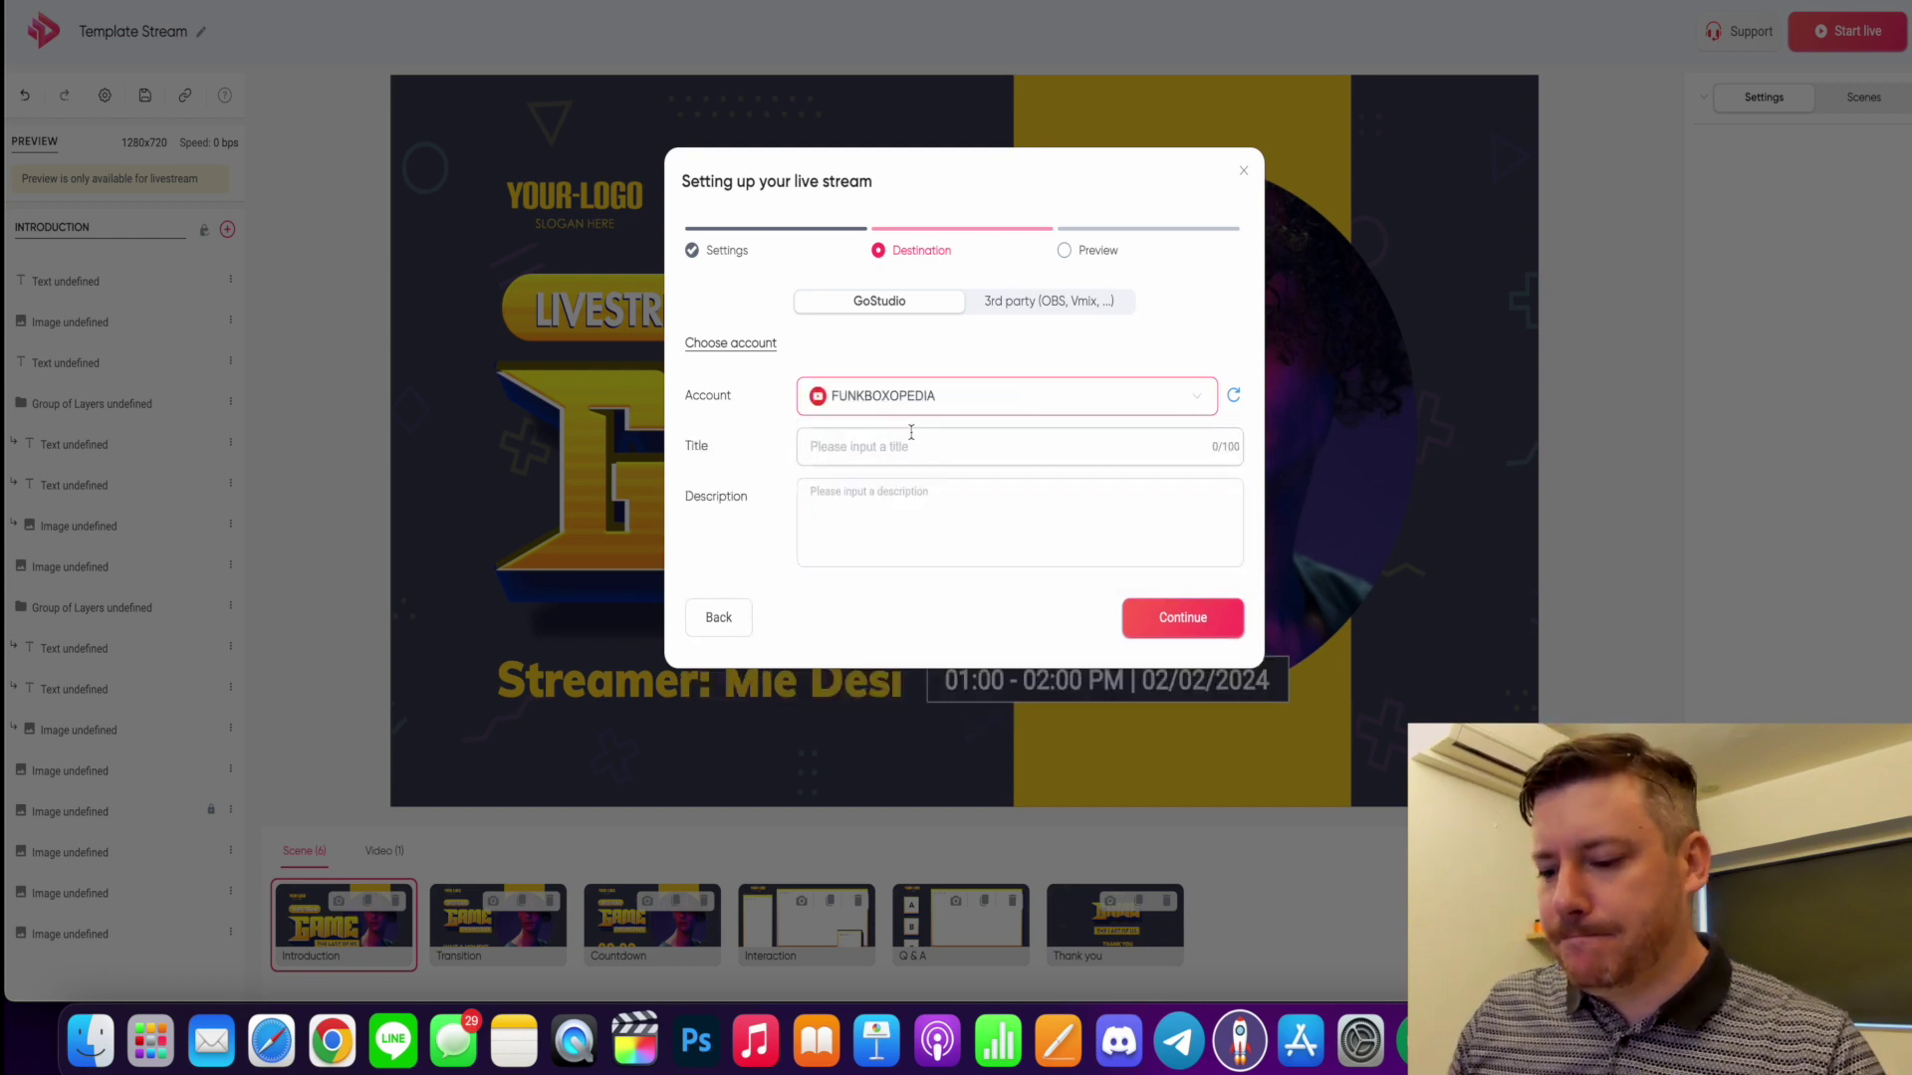
- Enter "Templates Go Studio" as both the stream's title and description, and add the destination to the list
{"action": "left_click", "coordinate": [906, 444]}
{"action": "type", "text": "T"}
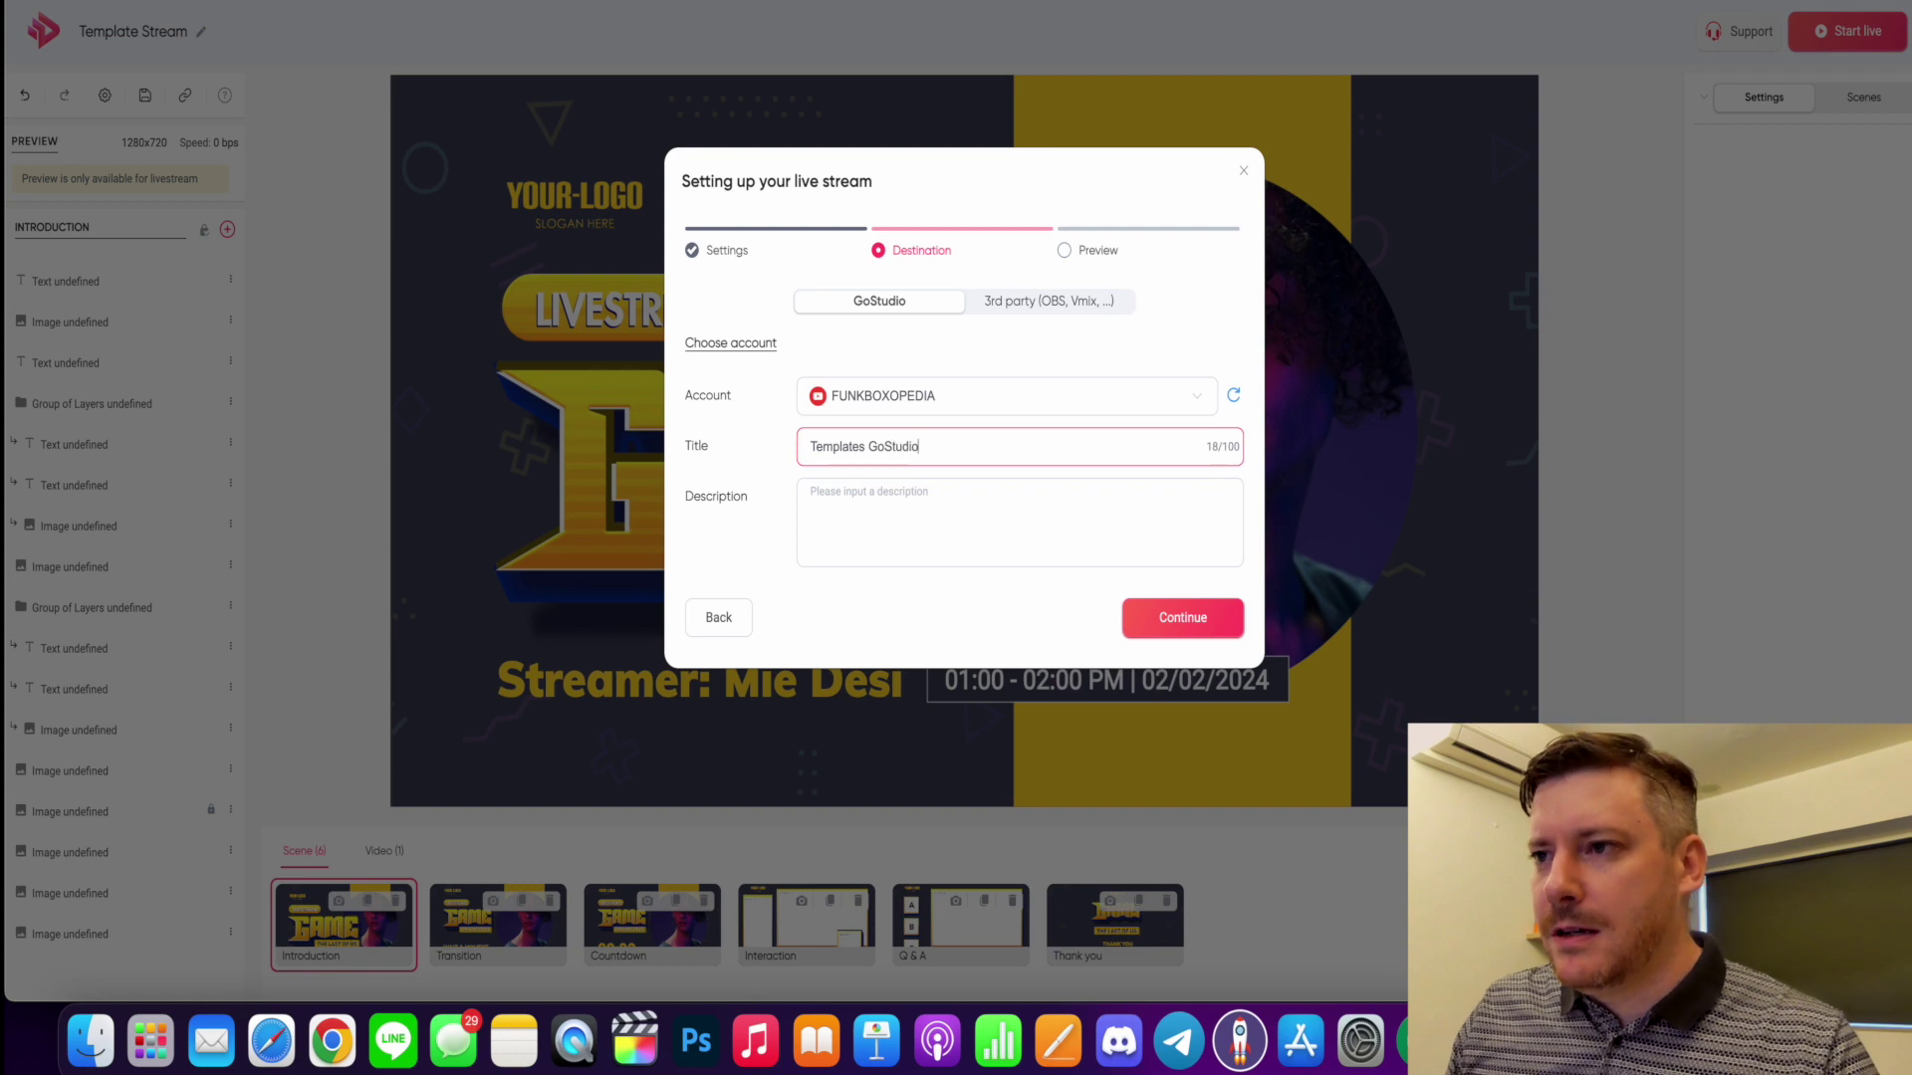
{"action": "type", "text": "emplates Go Studio"}
{"action": "key", "text": "shift+alt+Left"}
{"action": "key", "text": "shift+alt+Left"}
{"action": "key", "text": "super+c"}
{"action": "left_click", "coordinate": [936, 500]}
{"action": "key", "text": "super+v"}
{"action": "left_click", "coordinate": [1187, 632]}
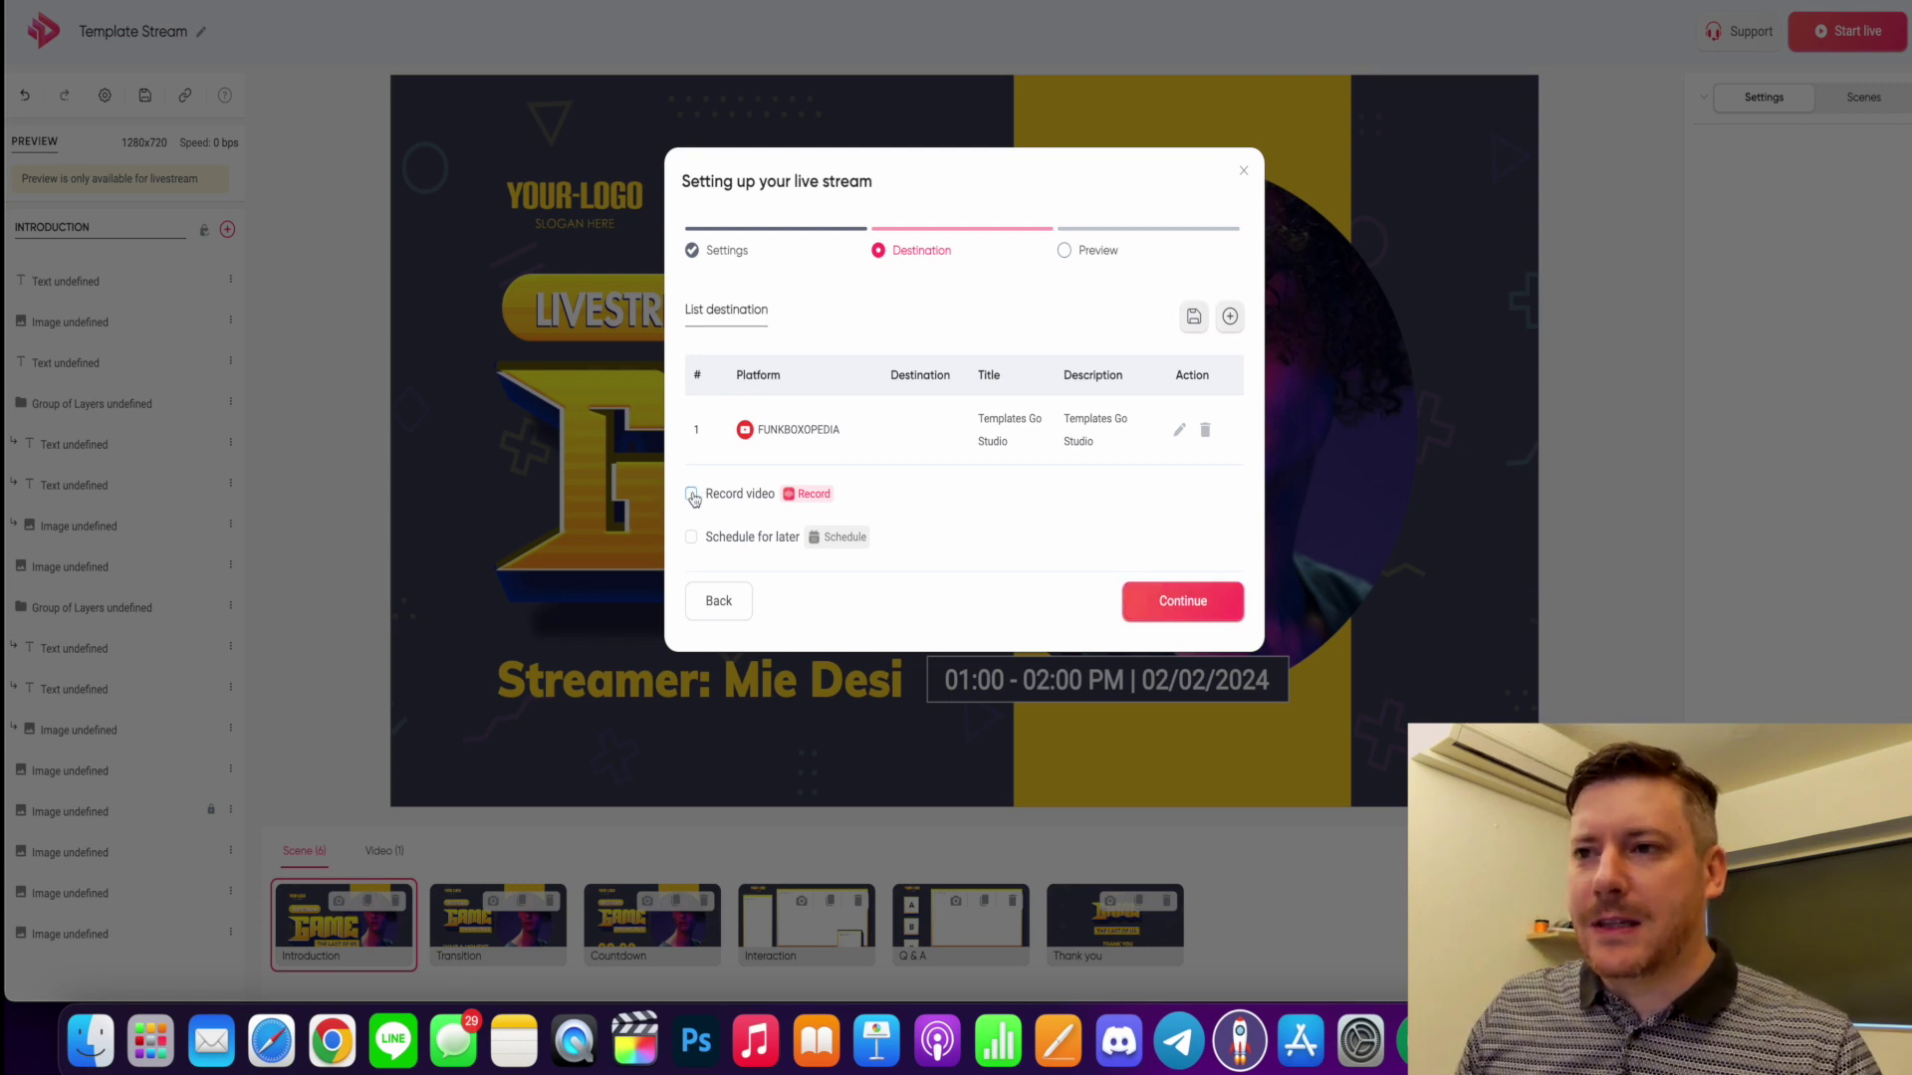
- Accept the destination list and start the livestream from its preview
{"action": "left_click", "coordinate": [1159, 604]}
{"action": "left_click", "coordinate": [1064, 535]}
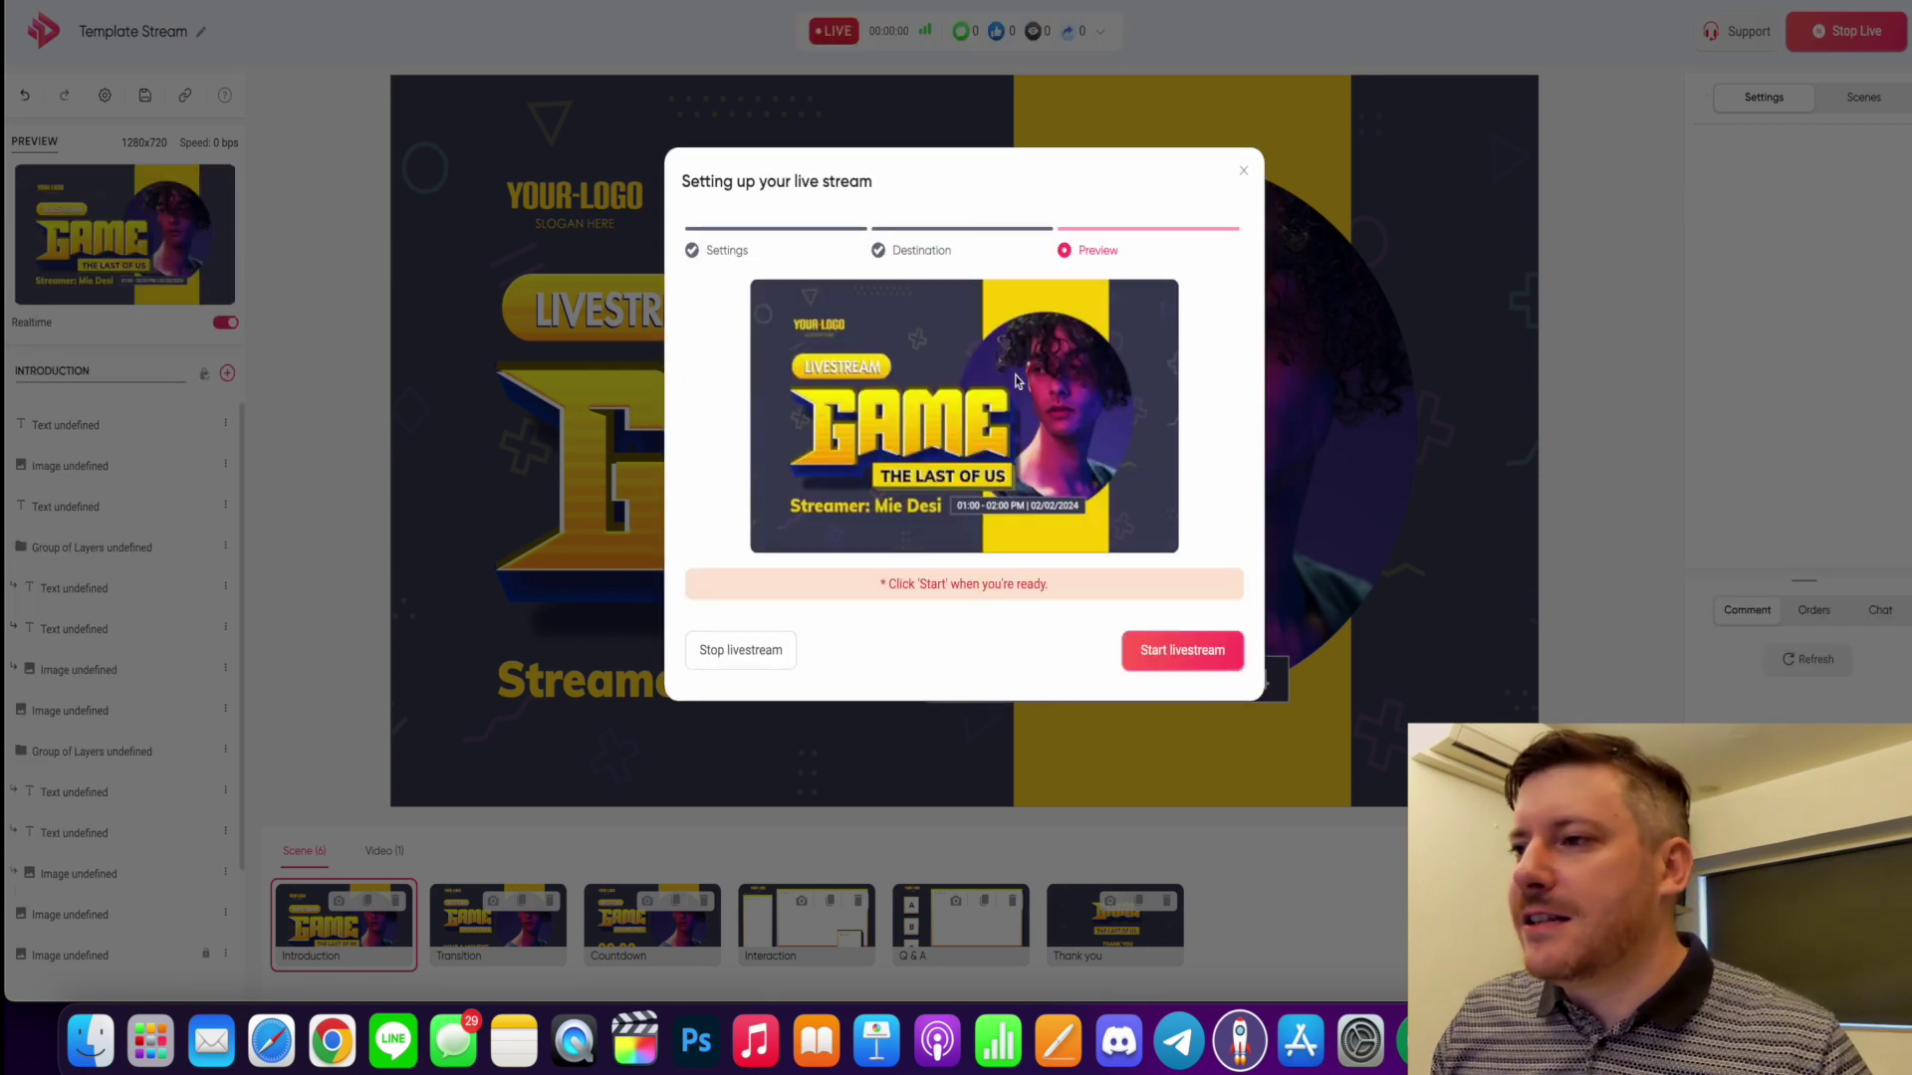
{"action": "left_click", "coordinate": [1189, 666]}
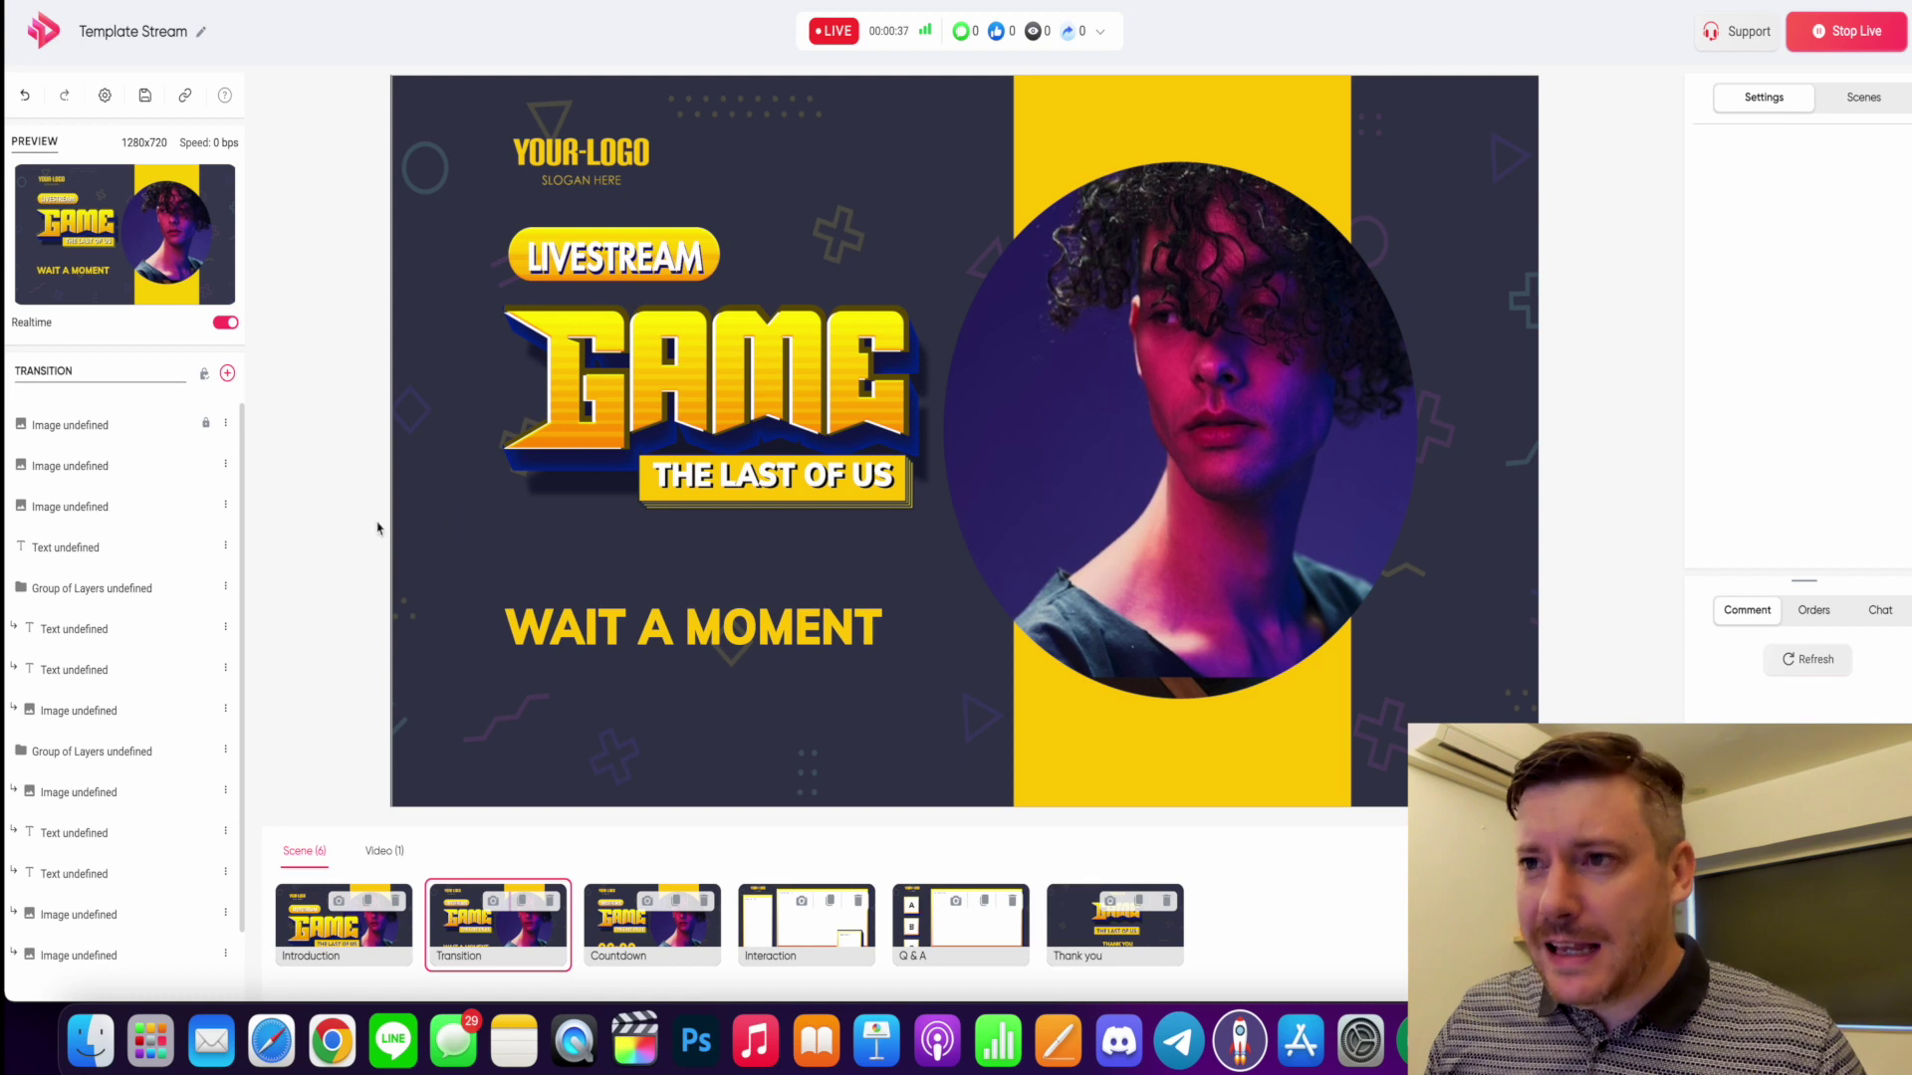
- Replace the GAME image in the Transition scene with 3.png from the gallery, shrunk to fit between the LIVESTREAM and THE LAST OF US labels
{"action": "left_click", "coordinate": [792, 379]}
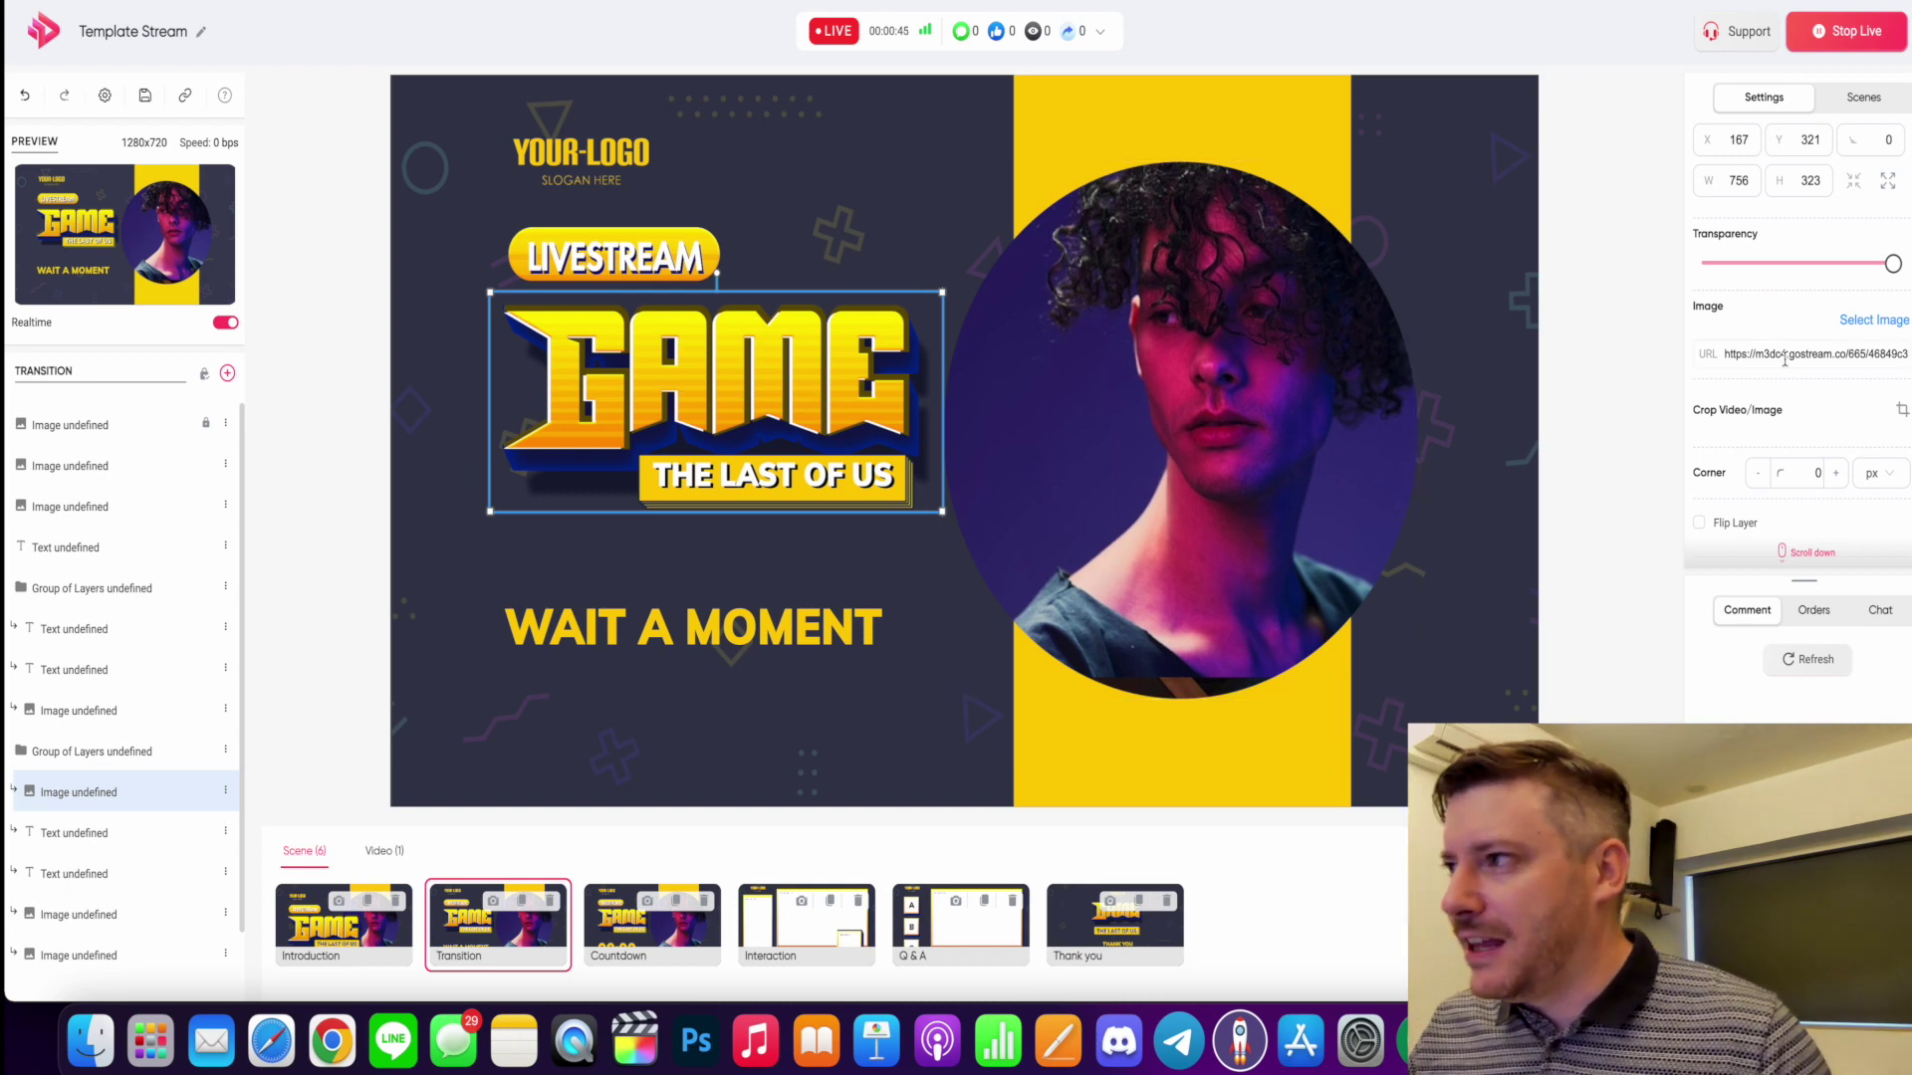
{"action": "left_click", "coordinate": [1855, 321]}
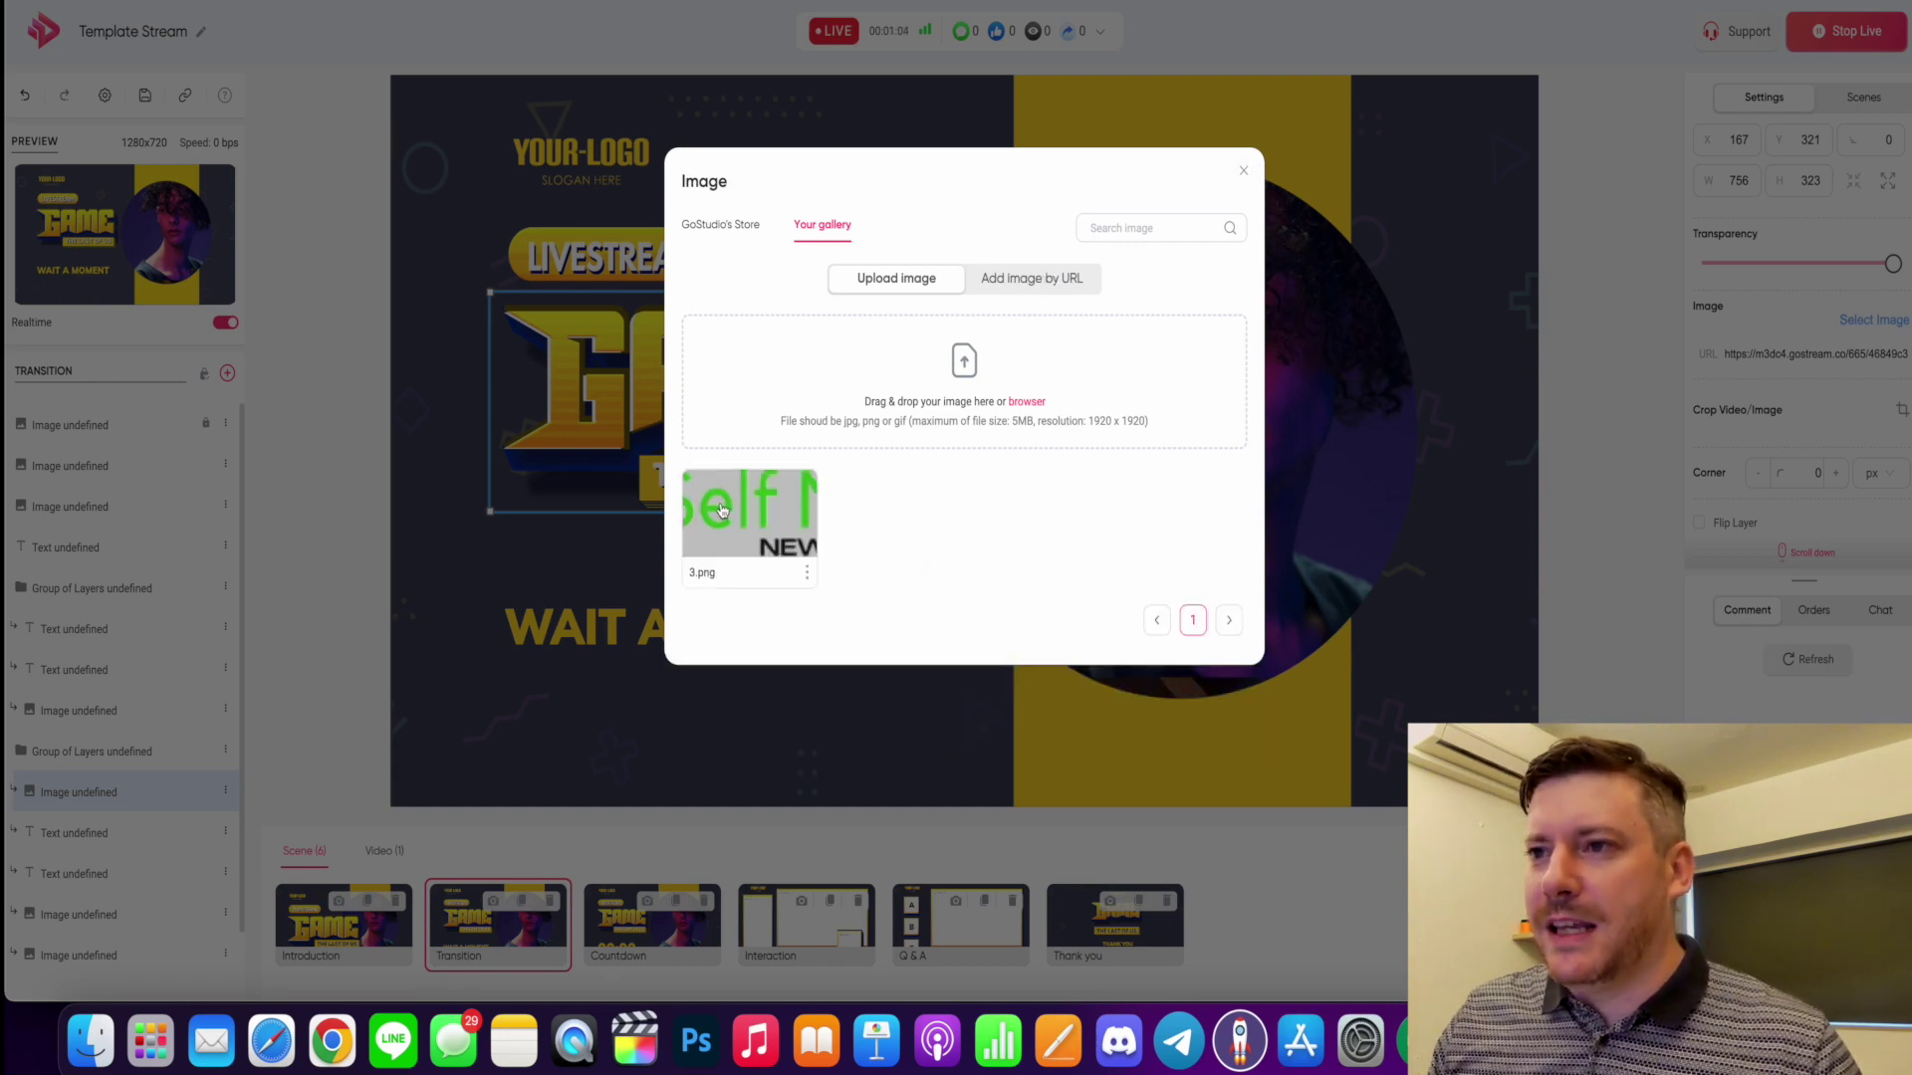
{"action": "left_click", "coordinate": [722, 510]}
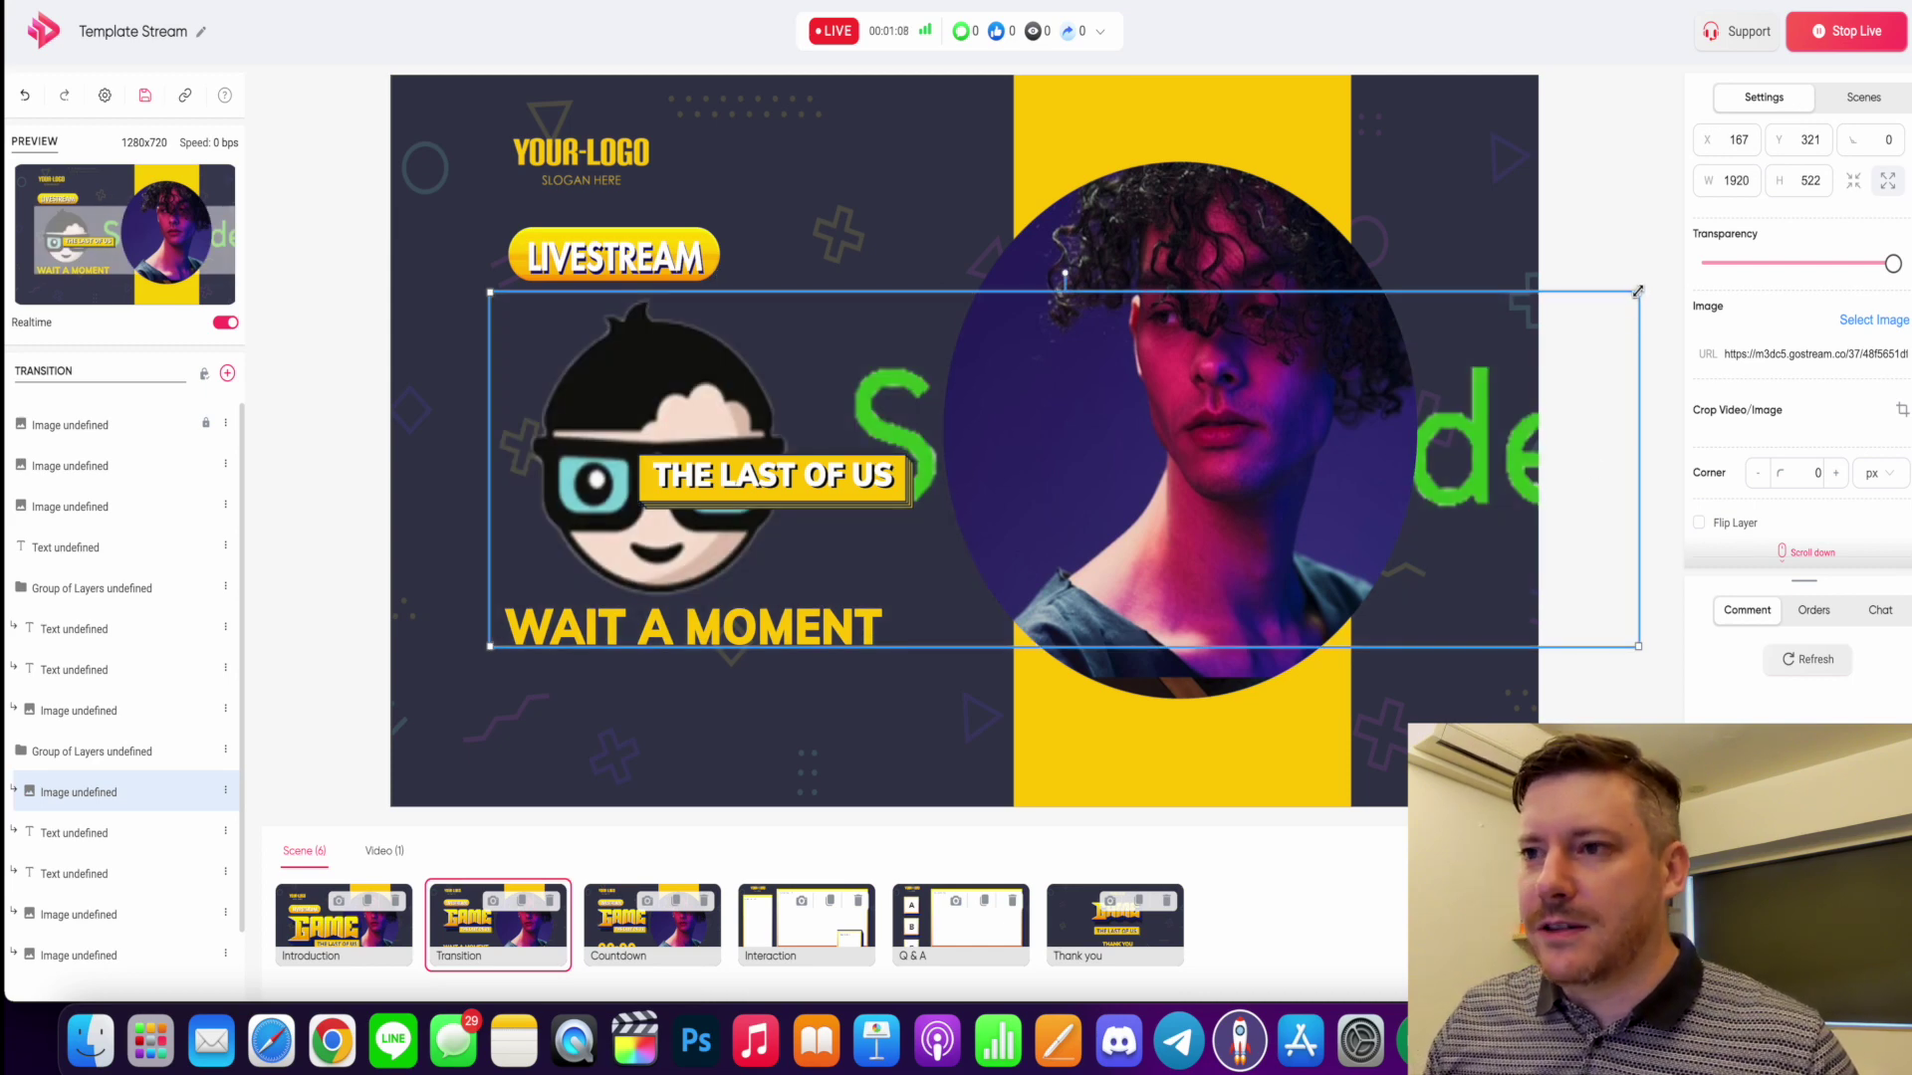
{"action": "left_click_drag", "start_coordinate": [1627, 292], "coordinate": [894, 276]}
{"action": "left_click_drag", "start_coordinate": [796, 558], "coordinate": [779, 351]}
- Change the Transition scene's "WAIT A MOMENT" text to "Please wait!"
{"action": "left_click", "coordinate": [632, 156]}
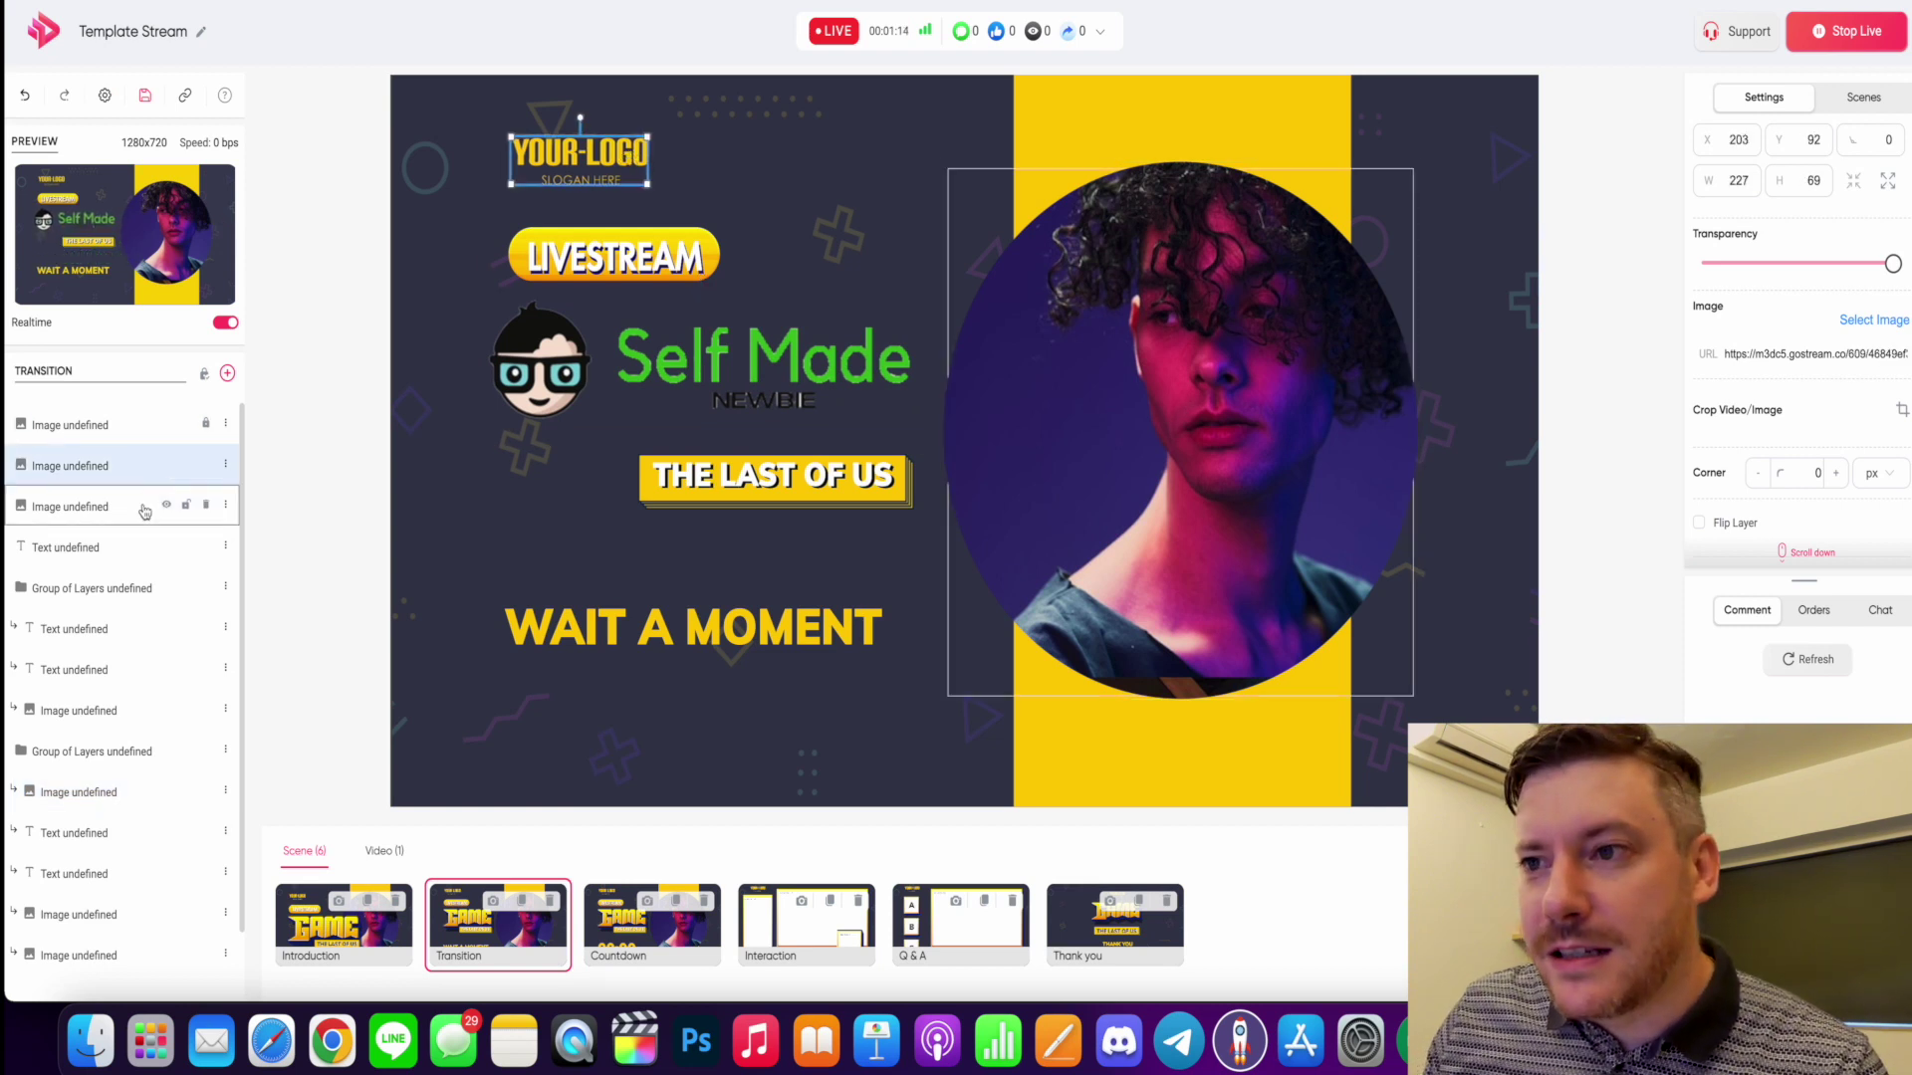
{"action": "left_click", "coordinate": [100, 547]}
{"action": "double_click", "coordinate": [727, 642]}
{"action": "triple_click", "coordinate": [1823, 435]}
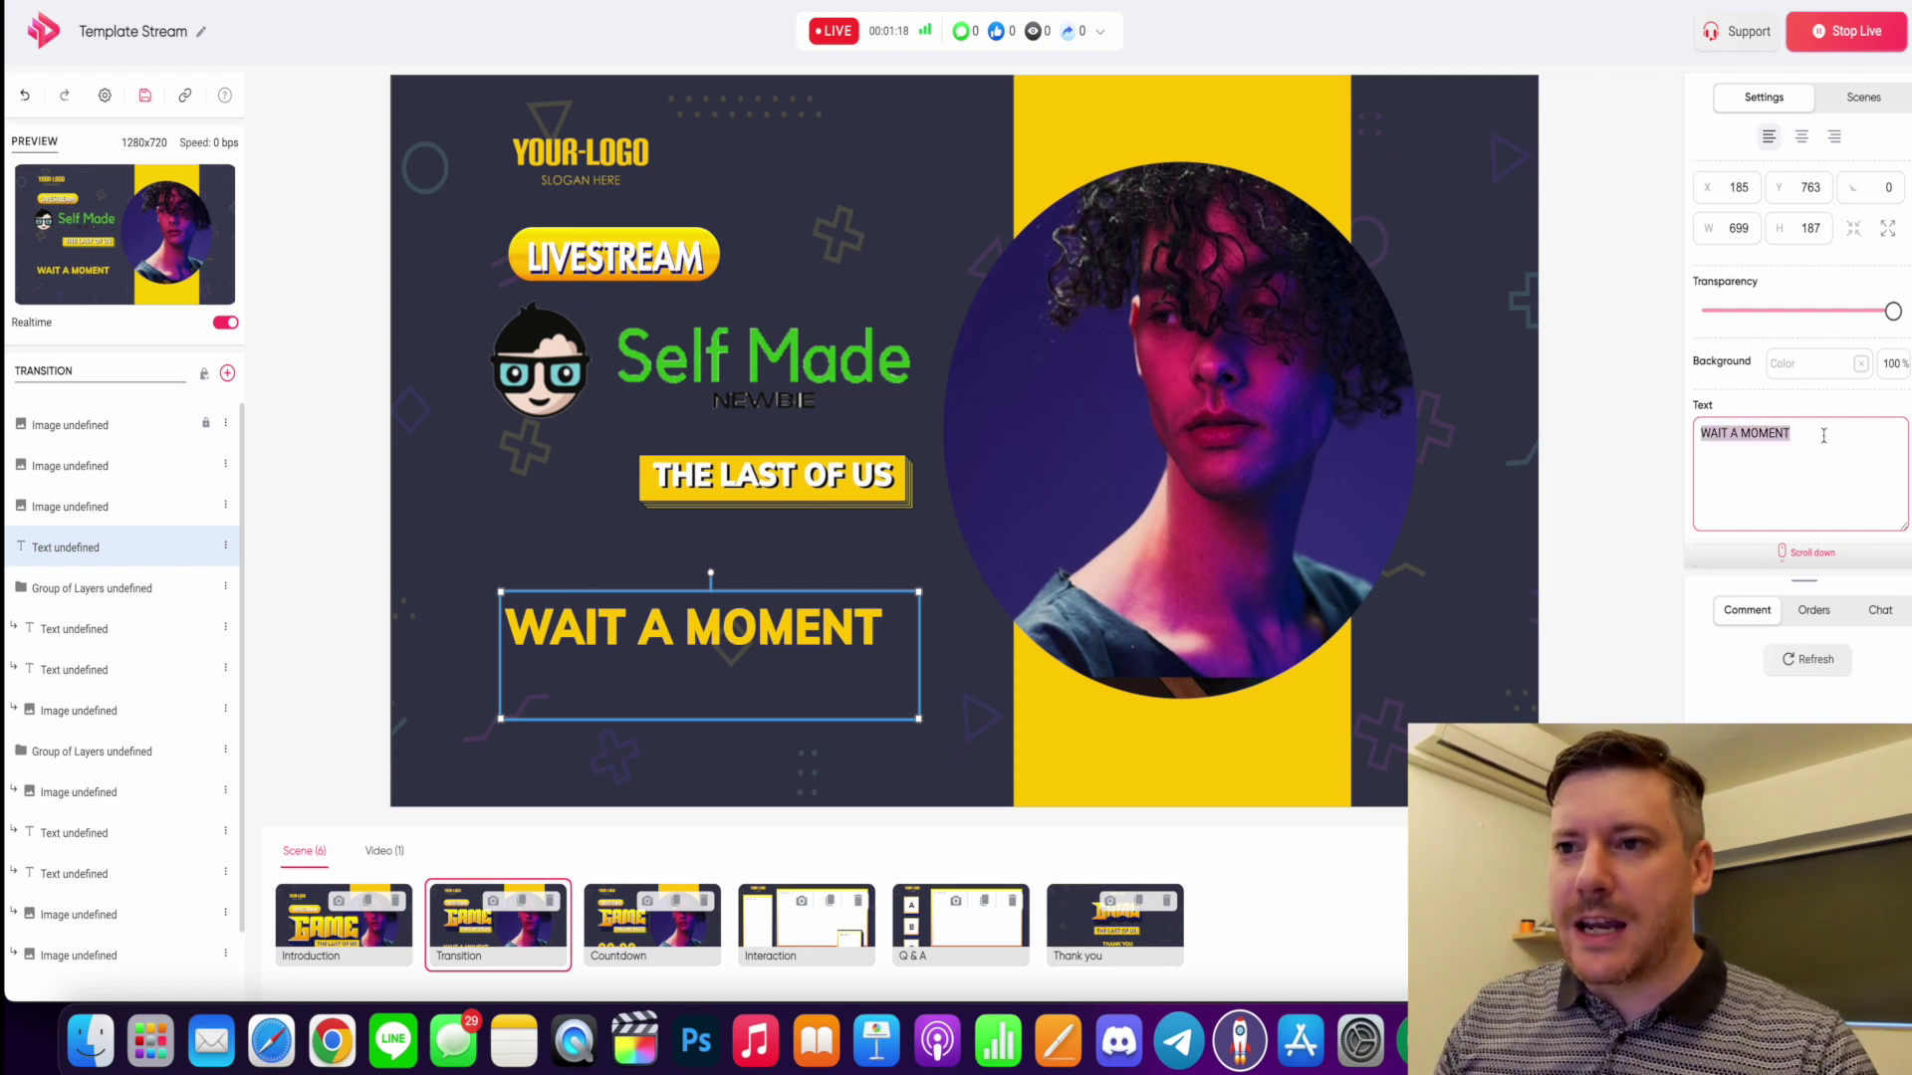
{"action": "type", "text": "Please wait!"}
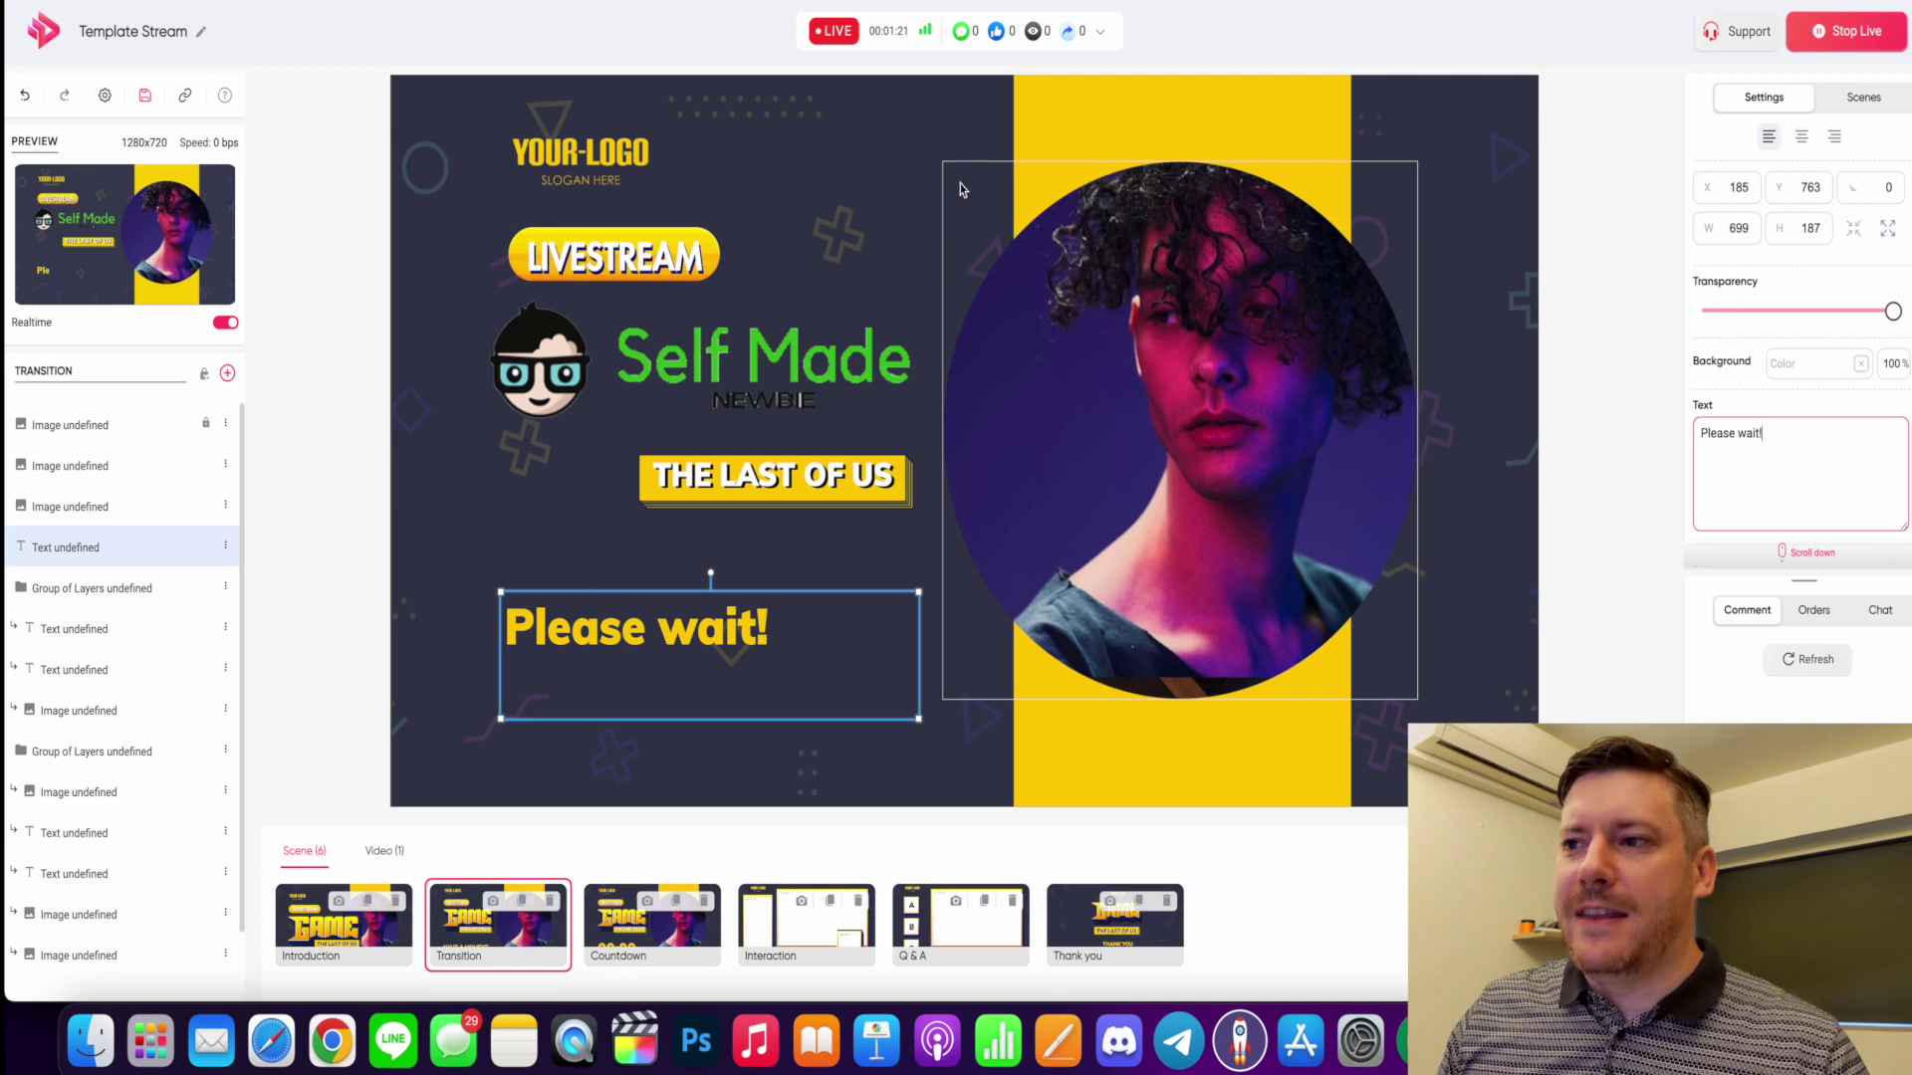
{"action": "left_click", "coordinate": [960, 188]}
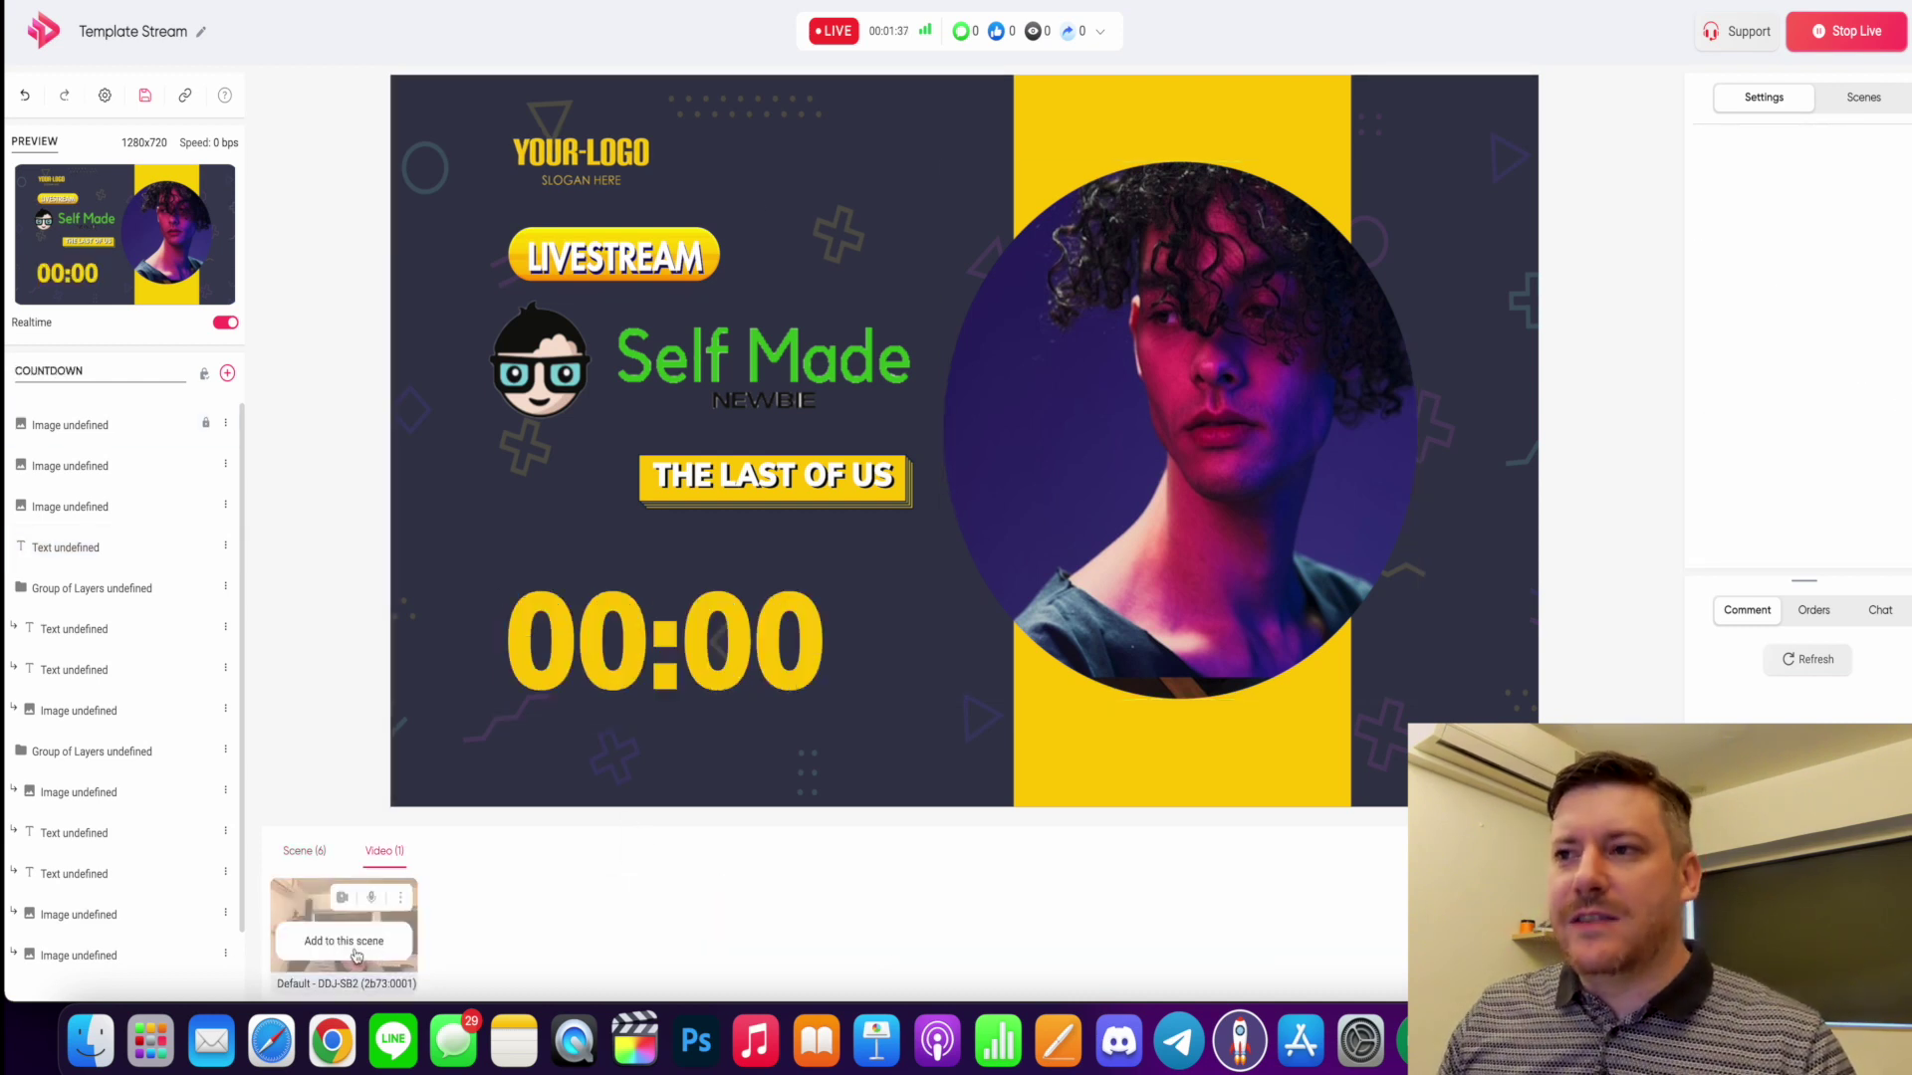
- Add the default camera to the Countdown scene, resized to about 741 by 418 and placed over the portrait at X 955, Y 336
{"action": "left_click", "coordinate": [358, 956]}
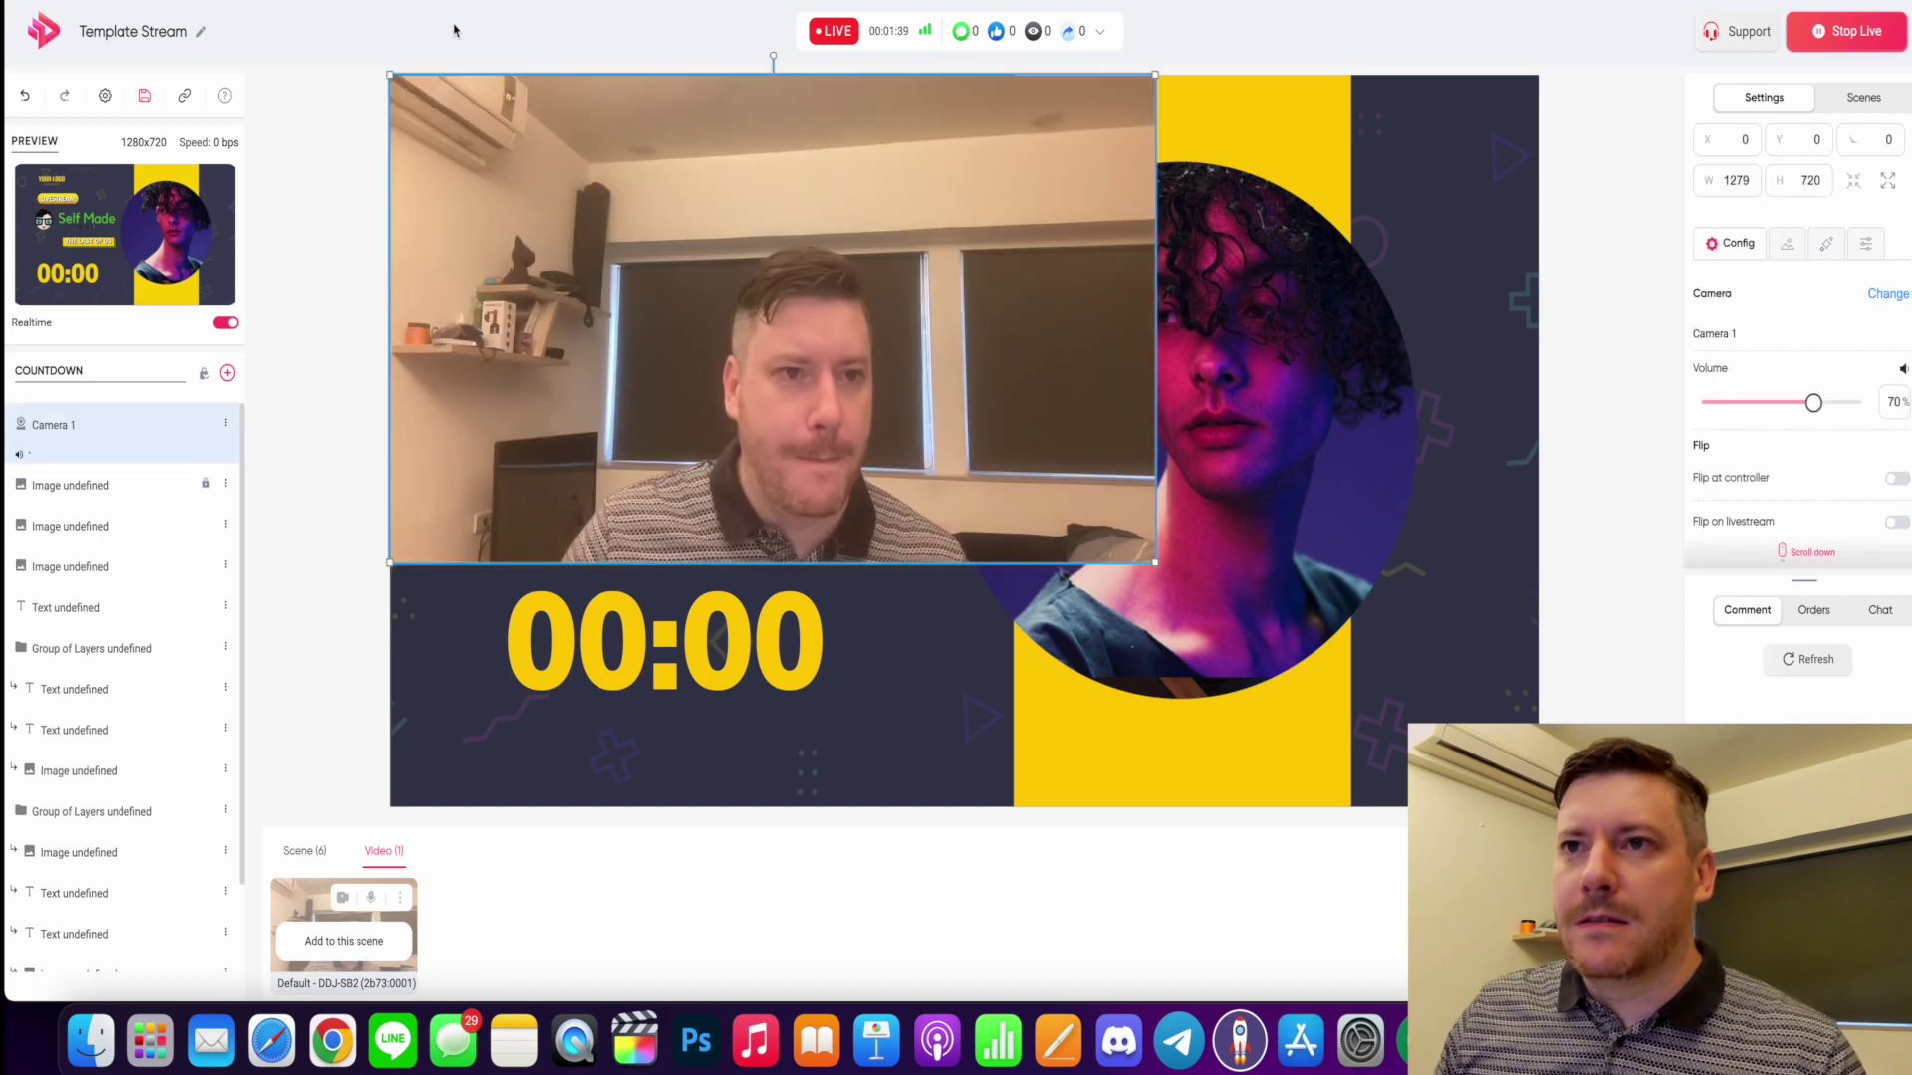
{"action": "left_click_drag", "start_coordinate": [386, 75], "coordinate": [849, 393]}
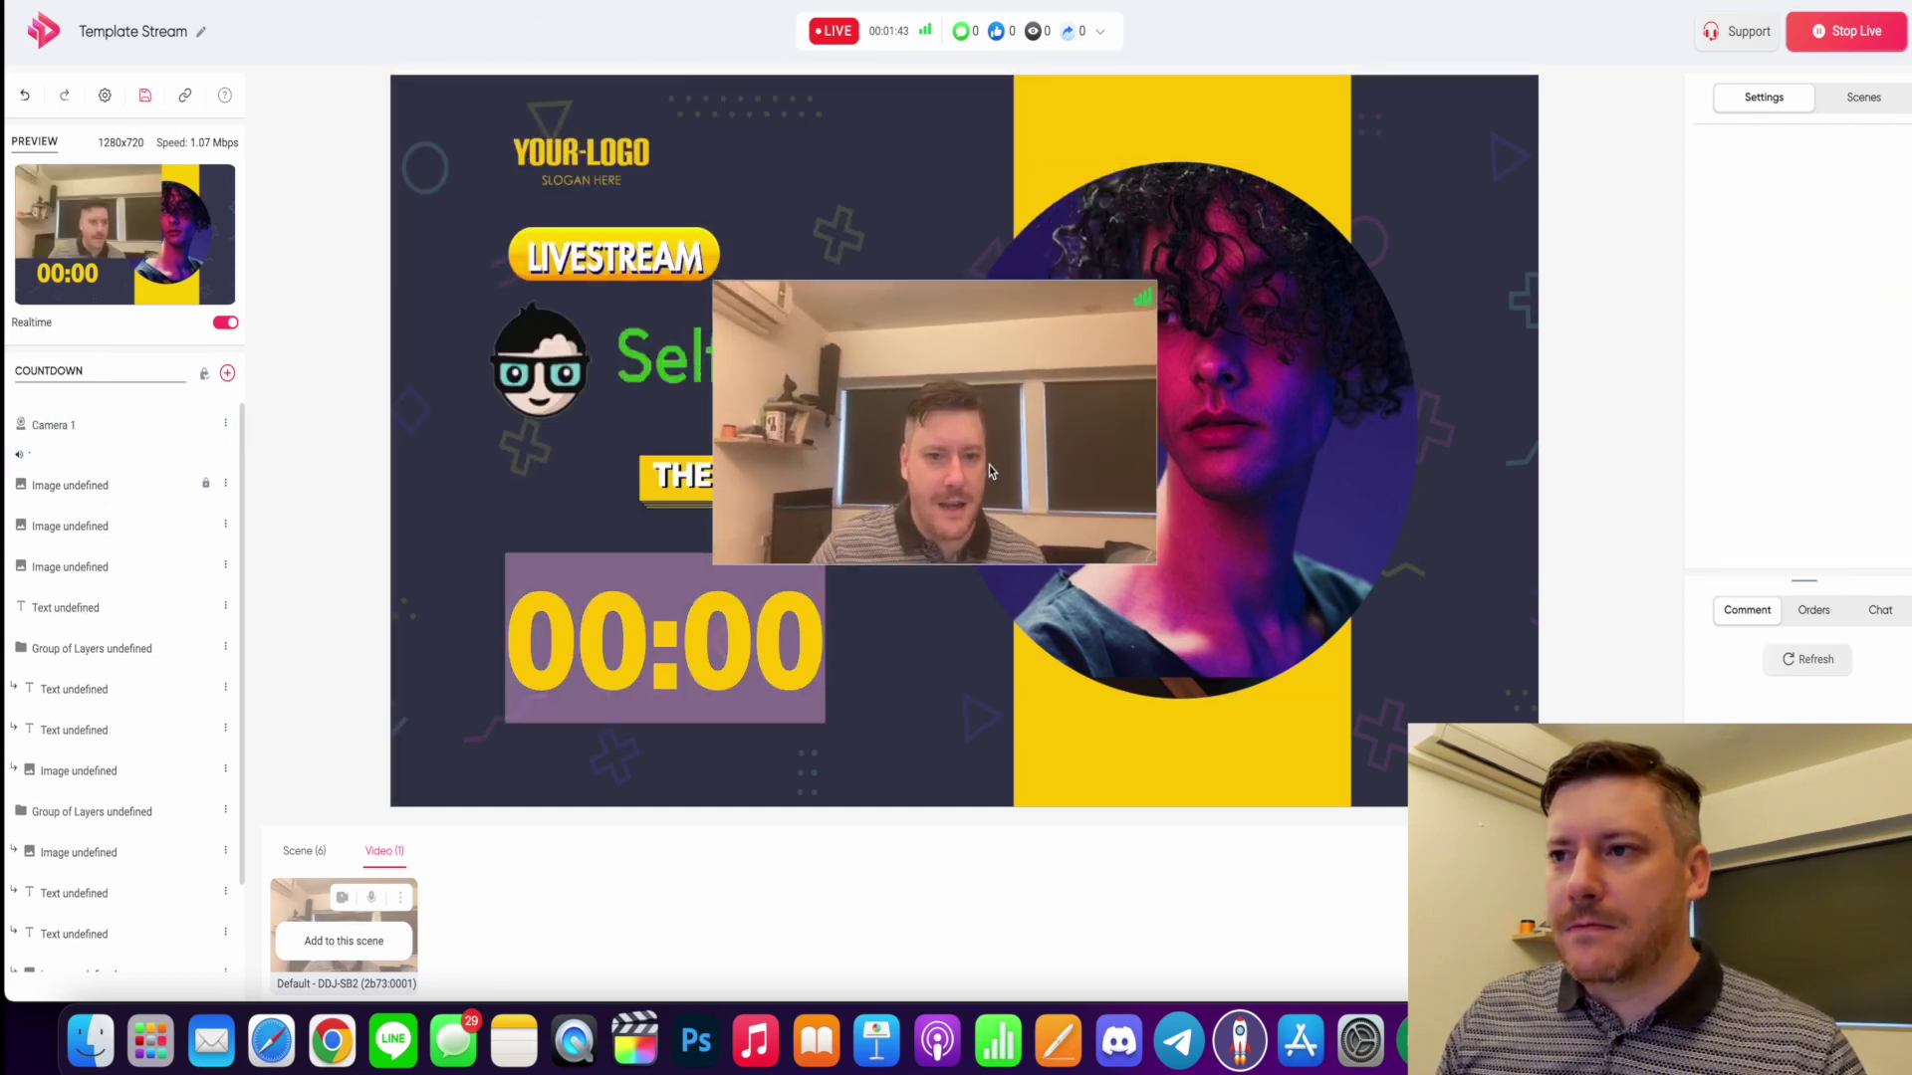
{"action": "left_click_drag", "start_coordinate": [838, 461], "coordinate": [995, 466]}
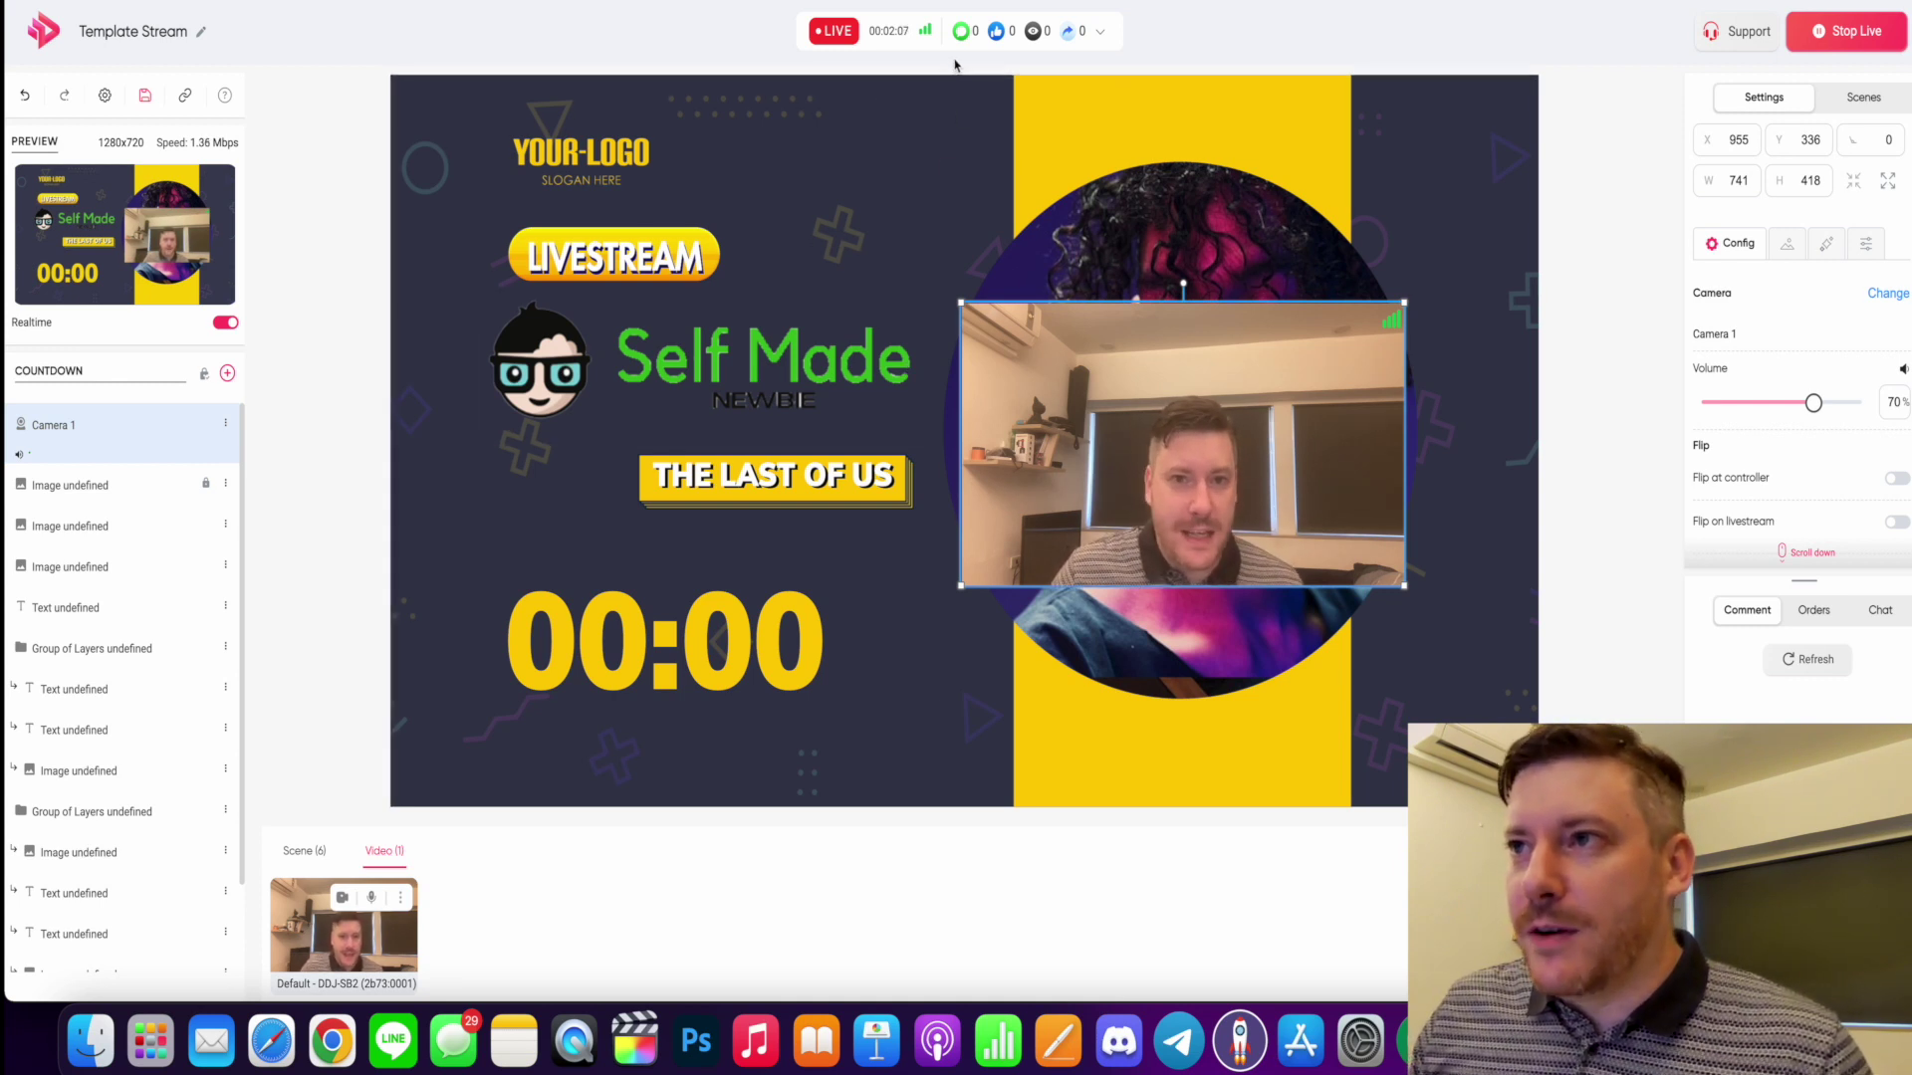
- Check the running livestream's reaction statistics, its orders and its chat
{"action": "mouse_move", "coordinate": [964, 37]}
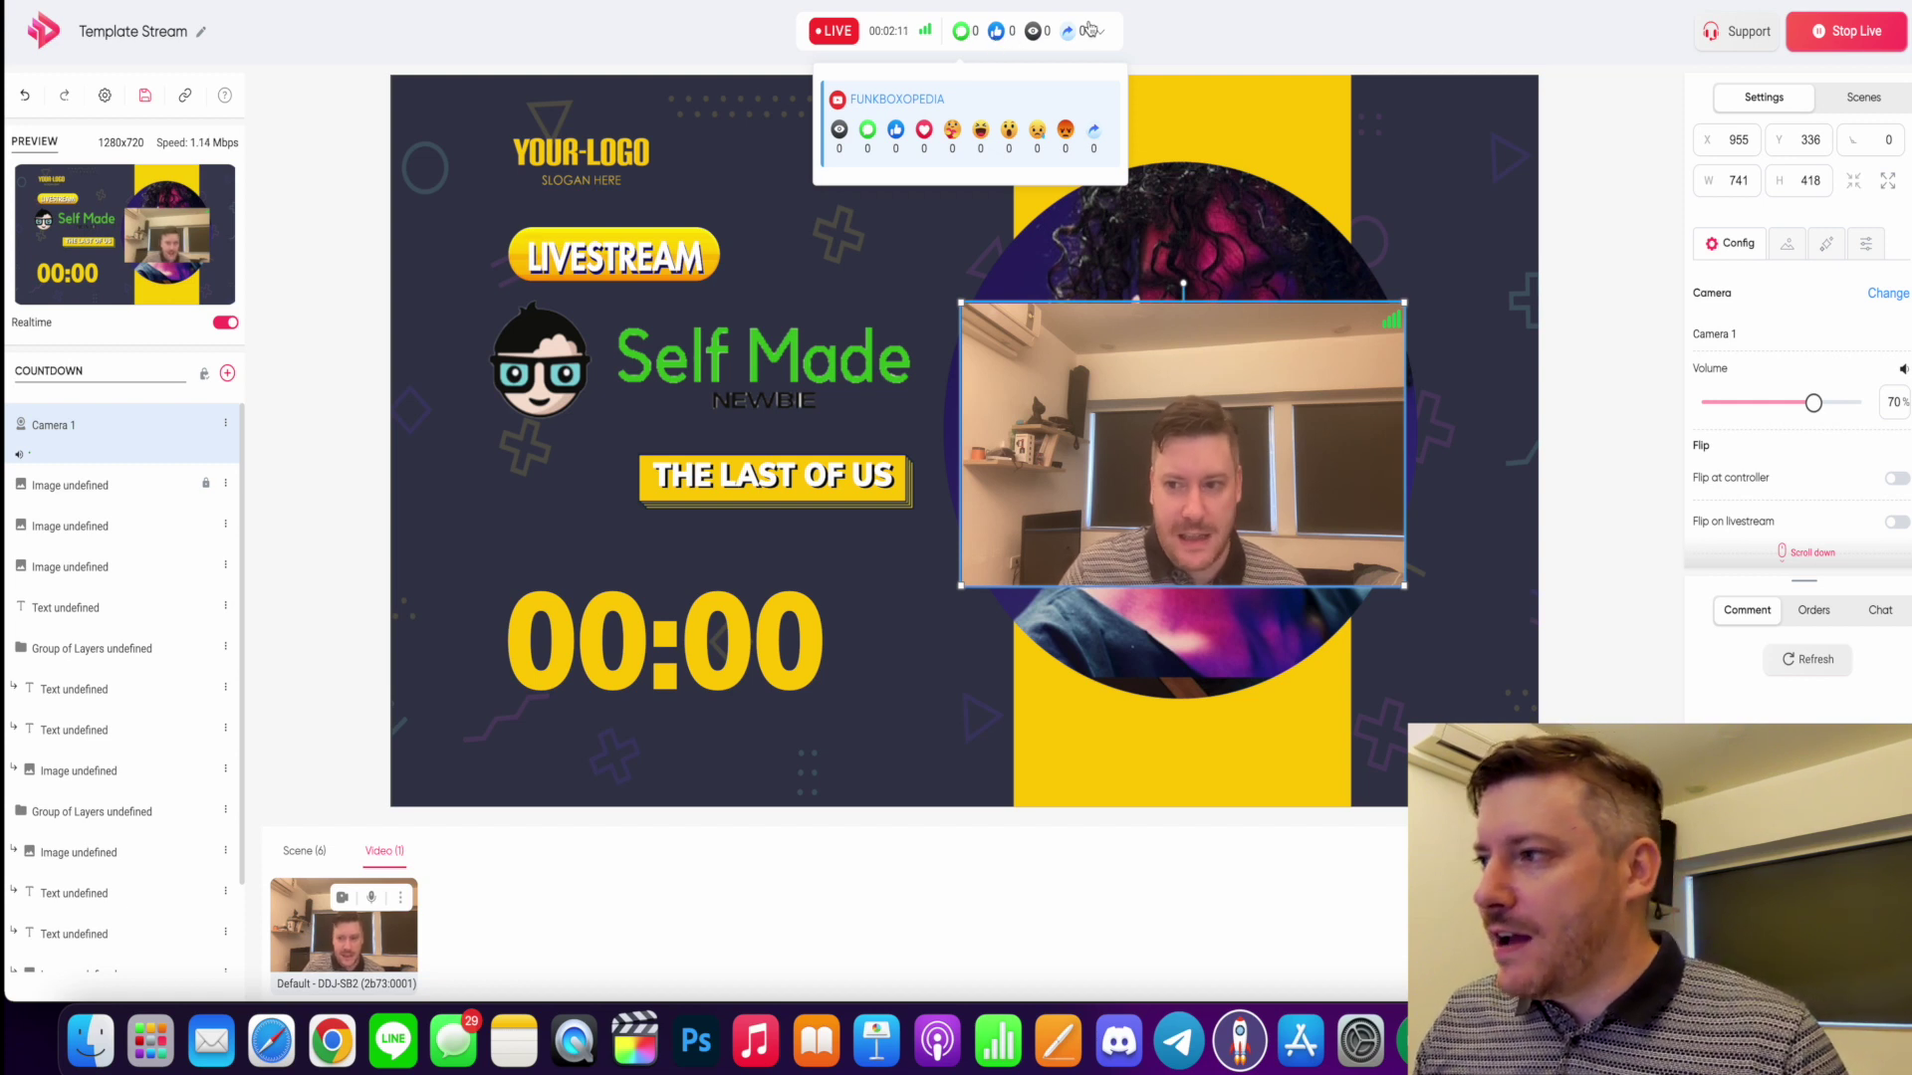
{"action": "left_click", "coordinate": [1824, 623]}
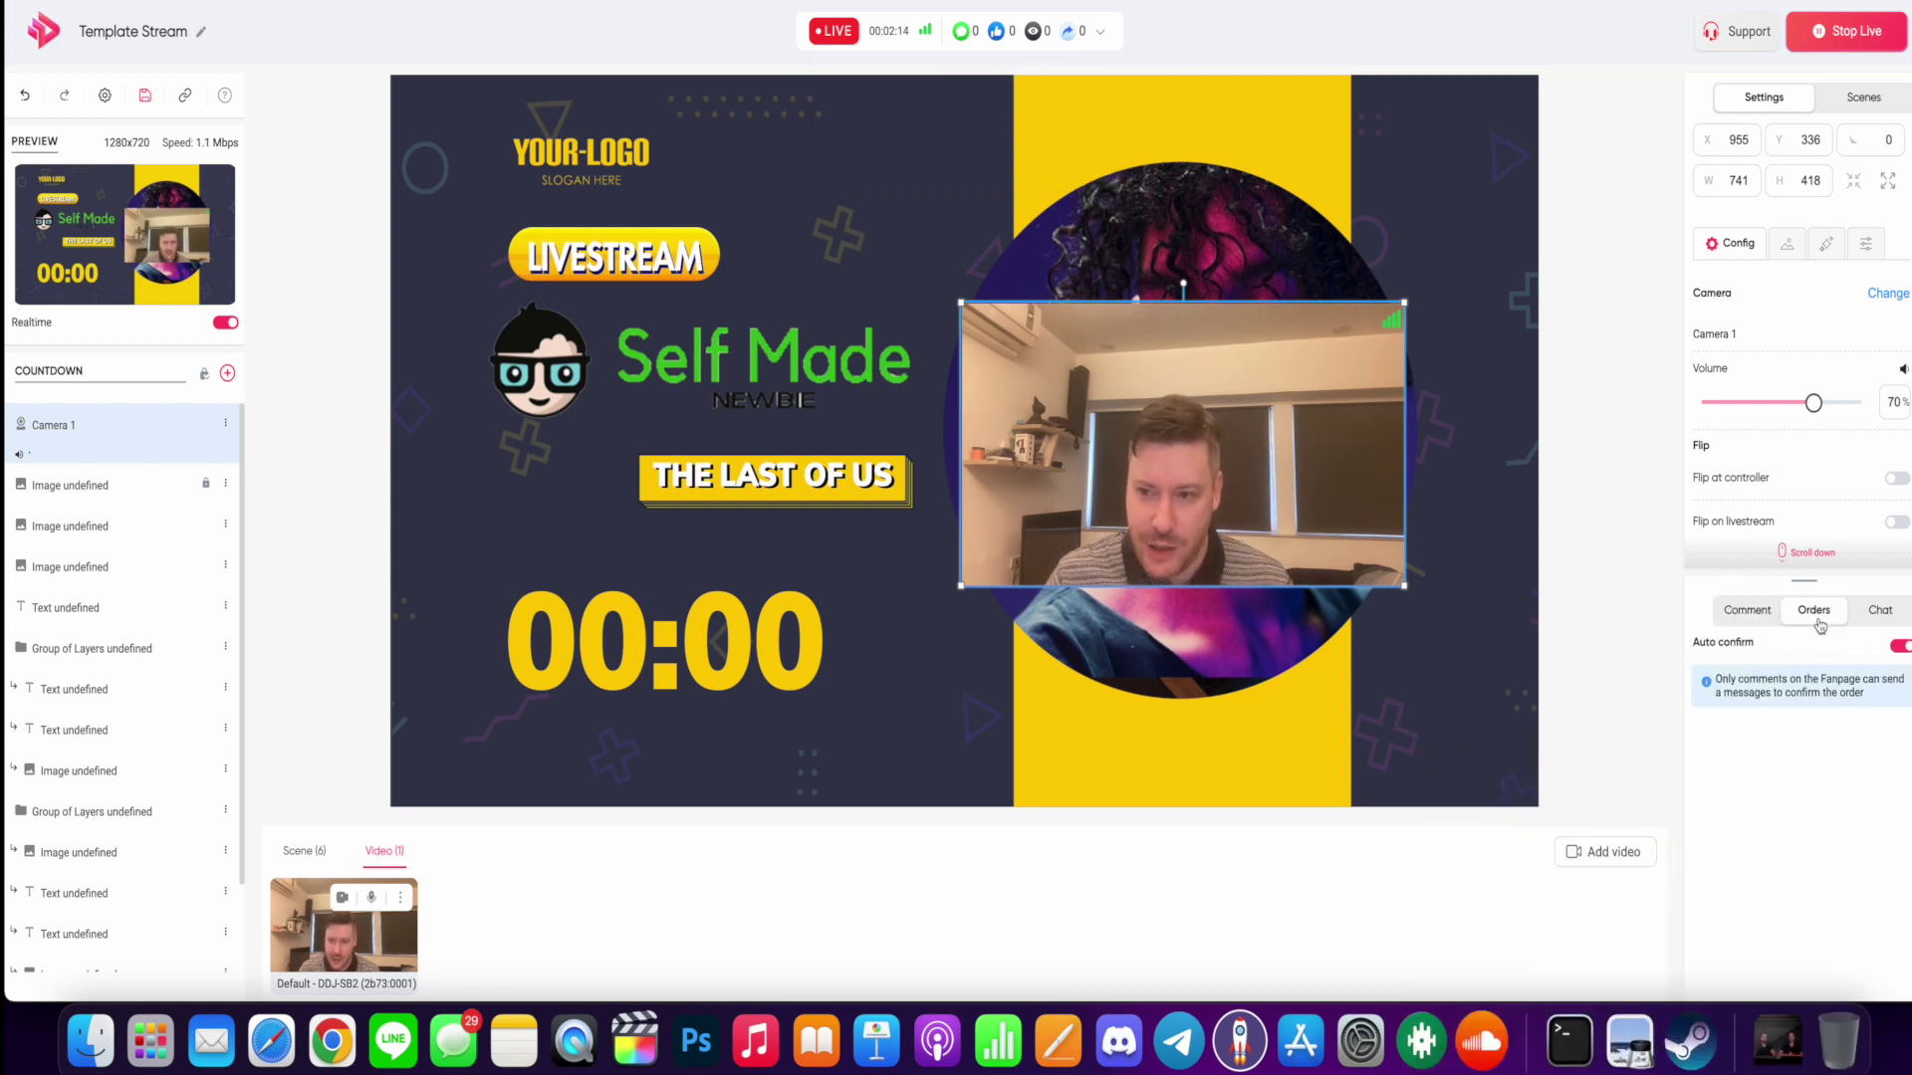
{"action": "left_click", "coordinate": [1879, 612]}
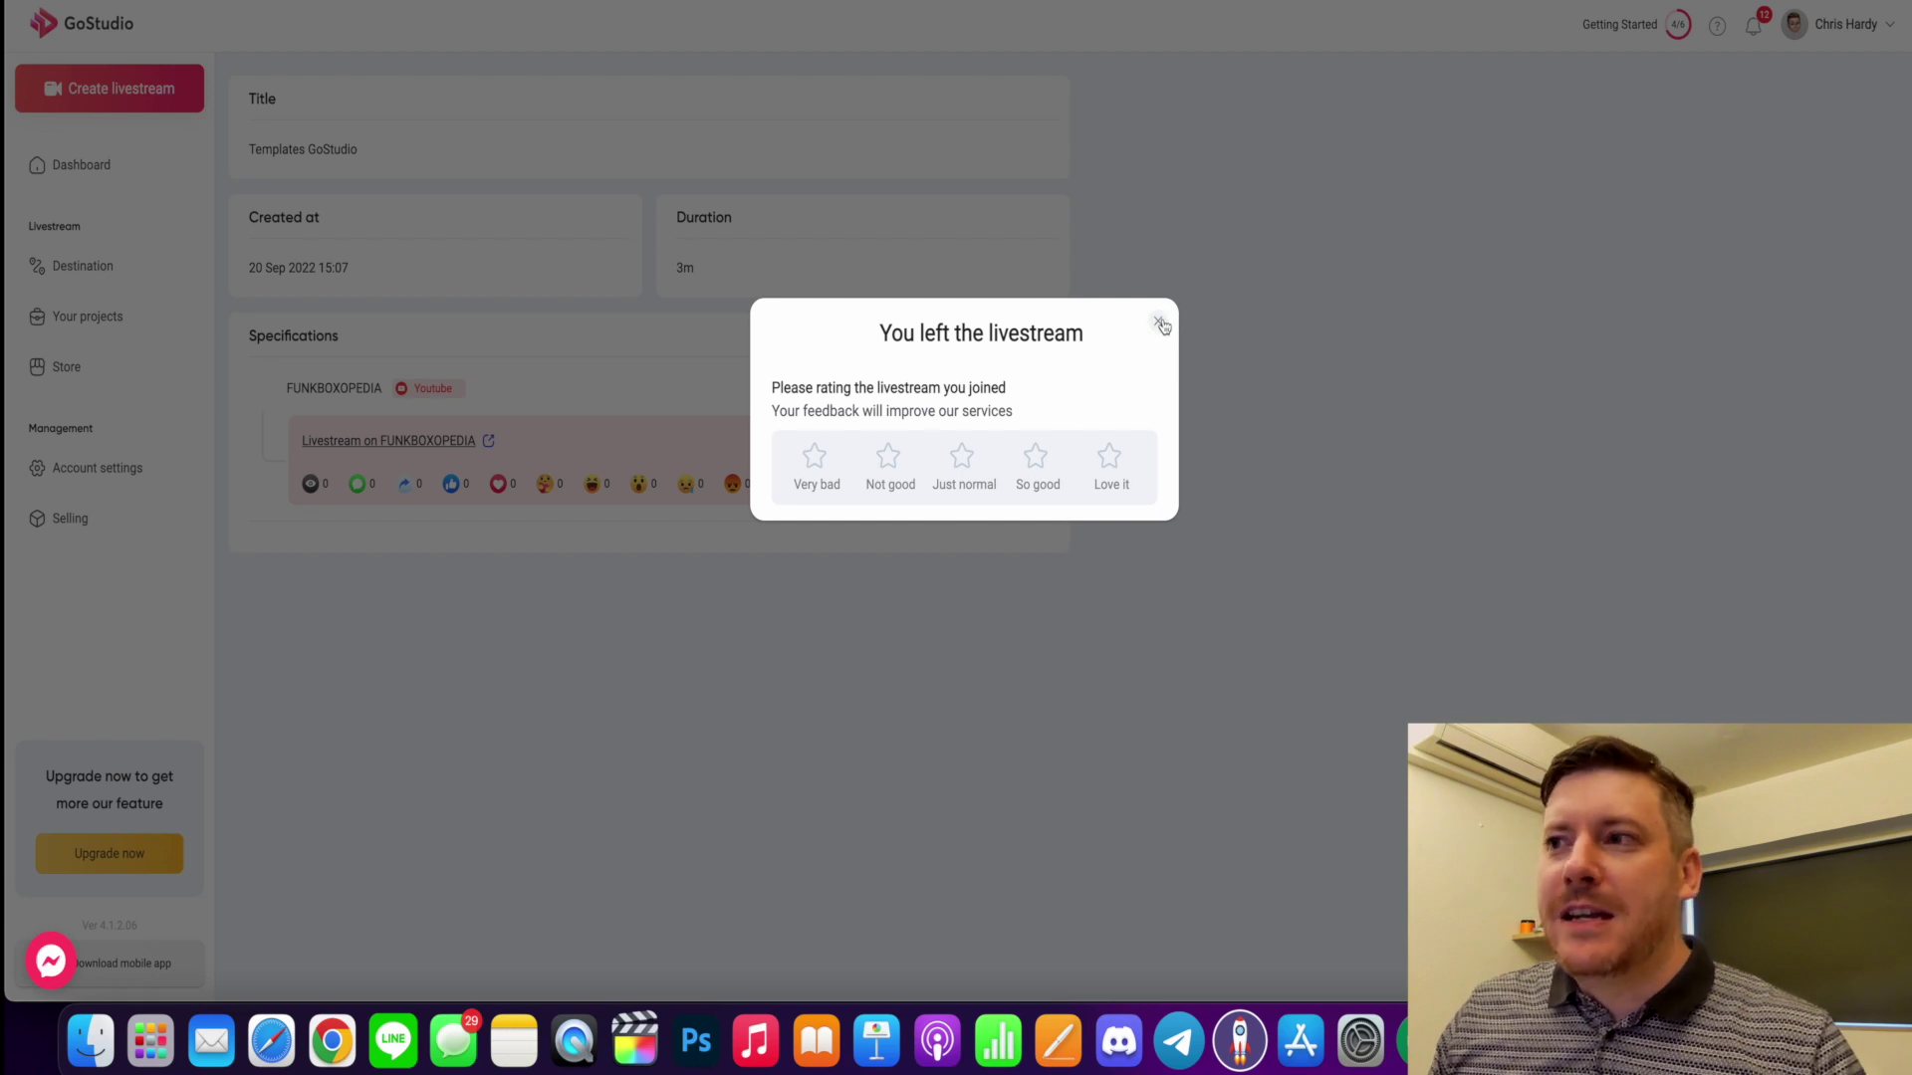
- Dismiss the livestream rating and open the Retail category of the template store
{"action": "left_click", "coordinate": [1161, 323]}
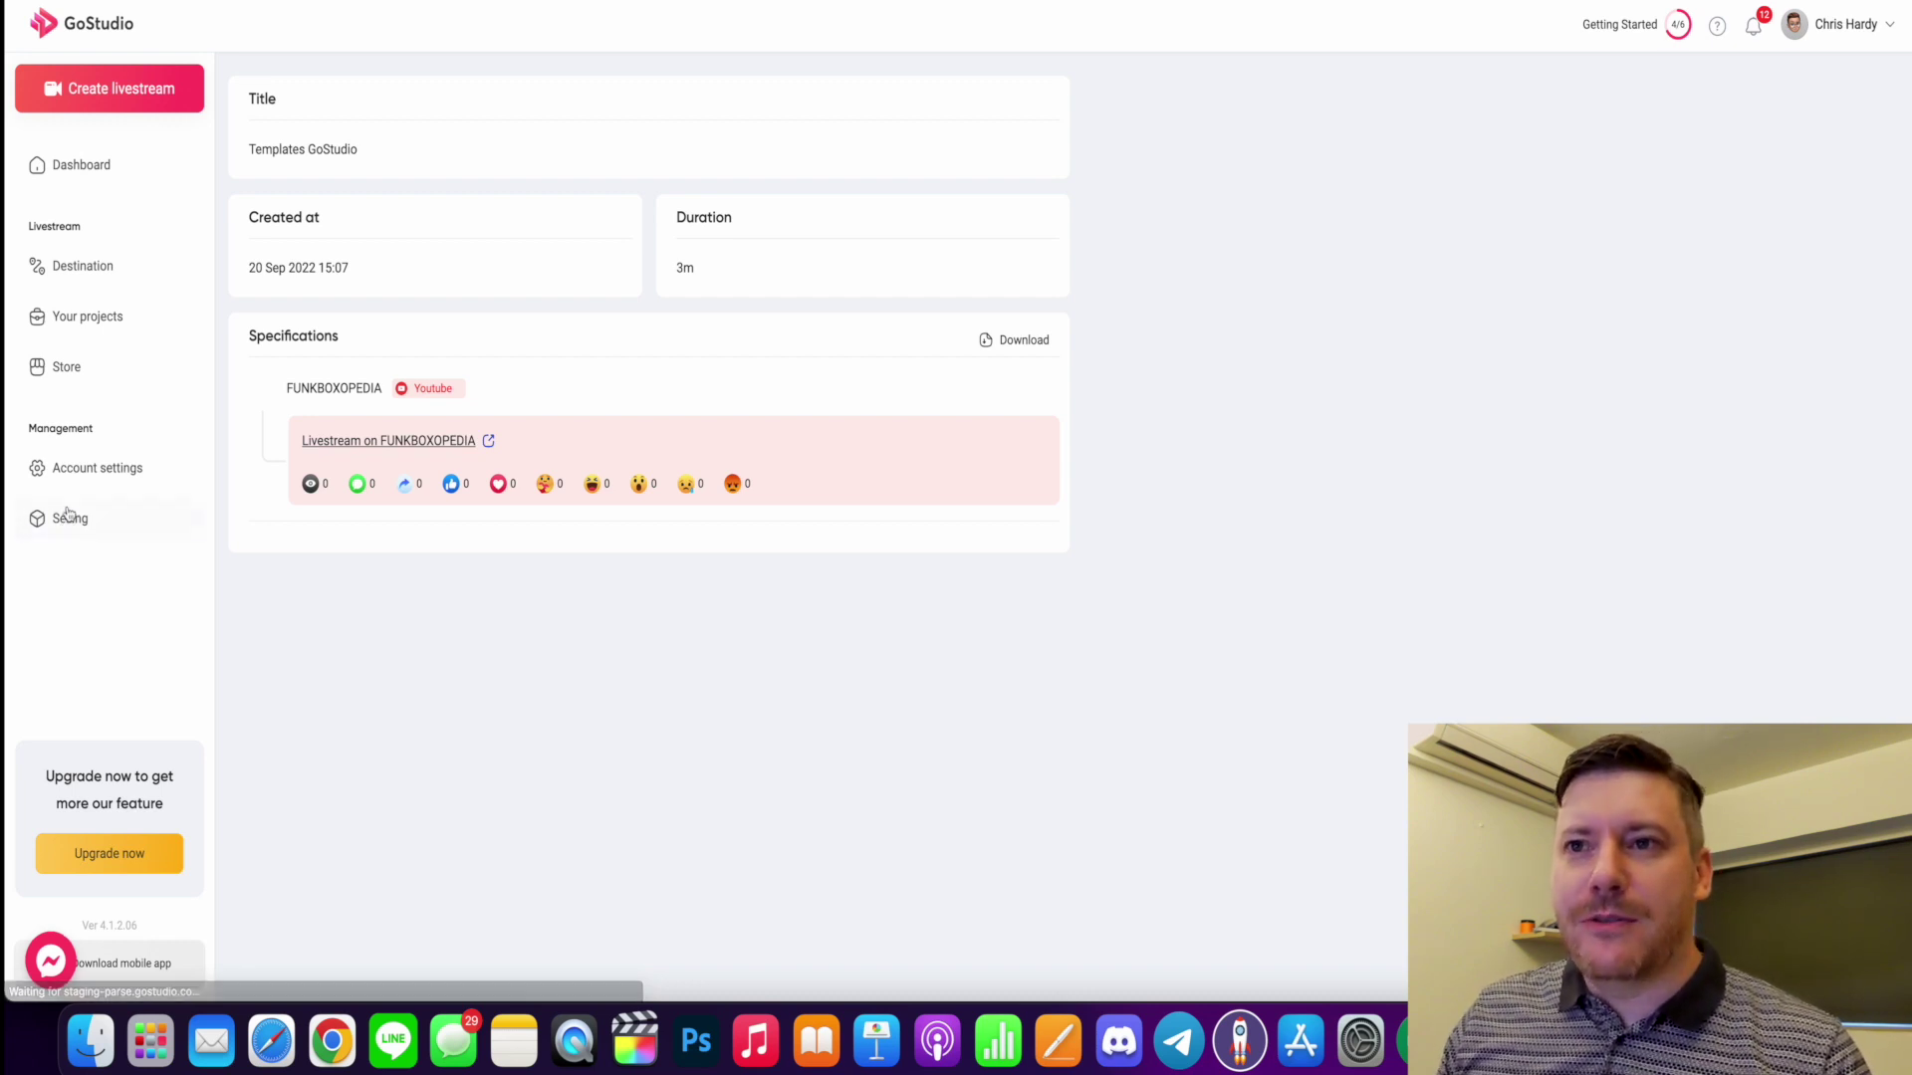
{"action": "left_click", "coordinate": [72, 369]}
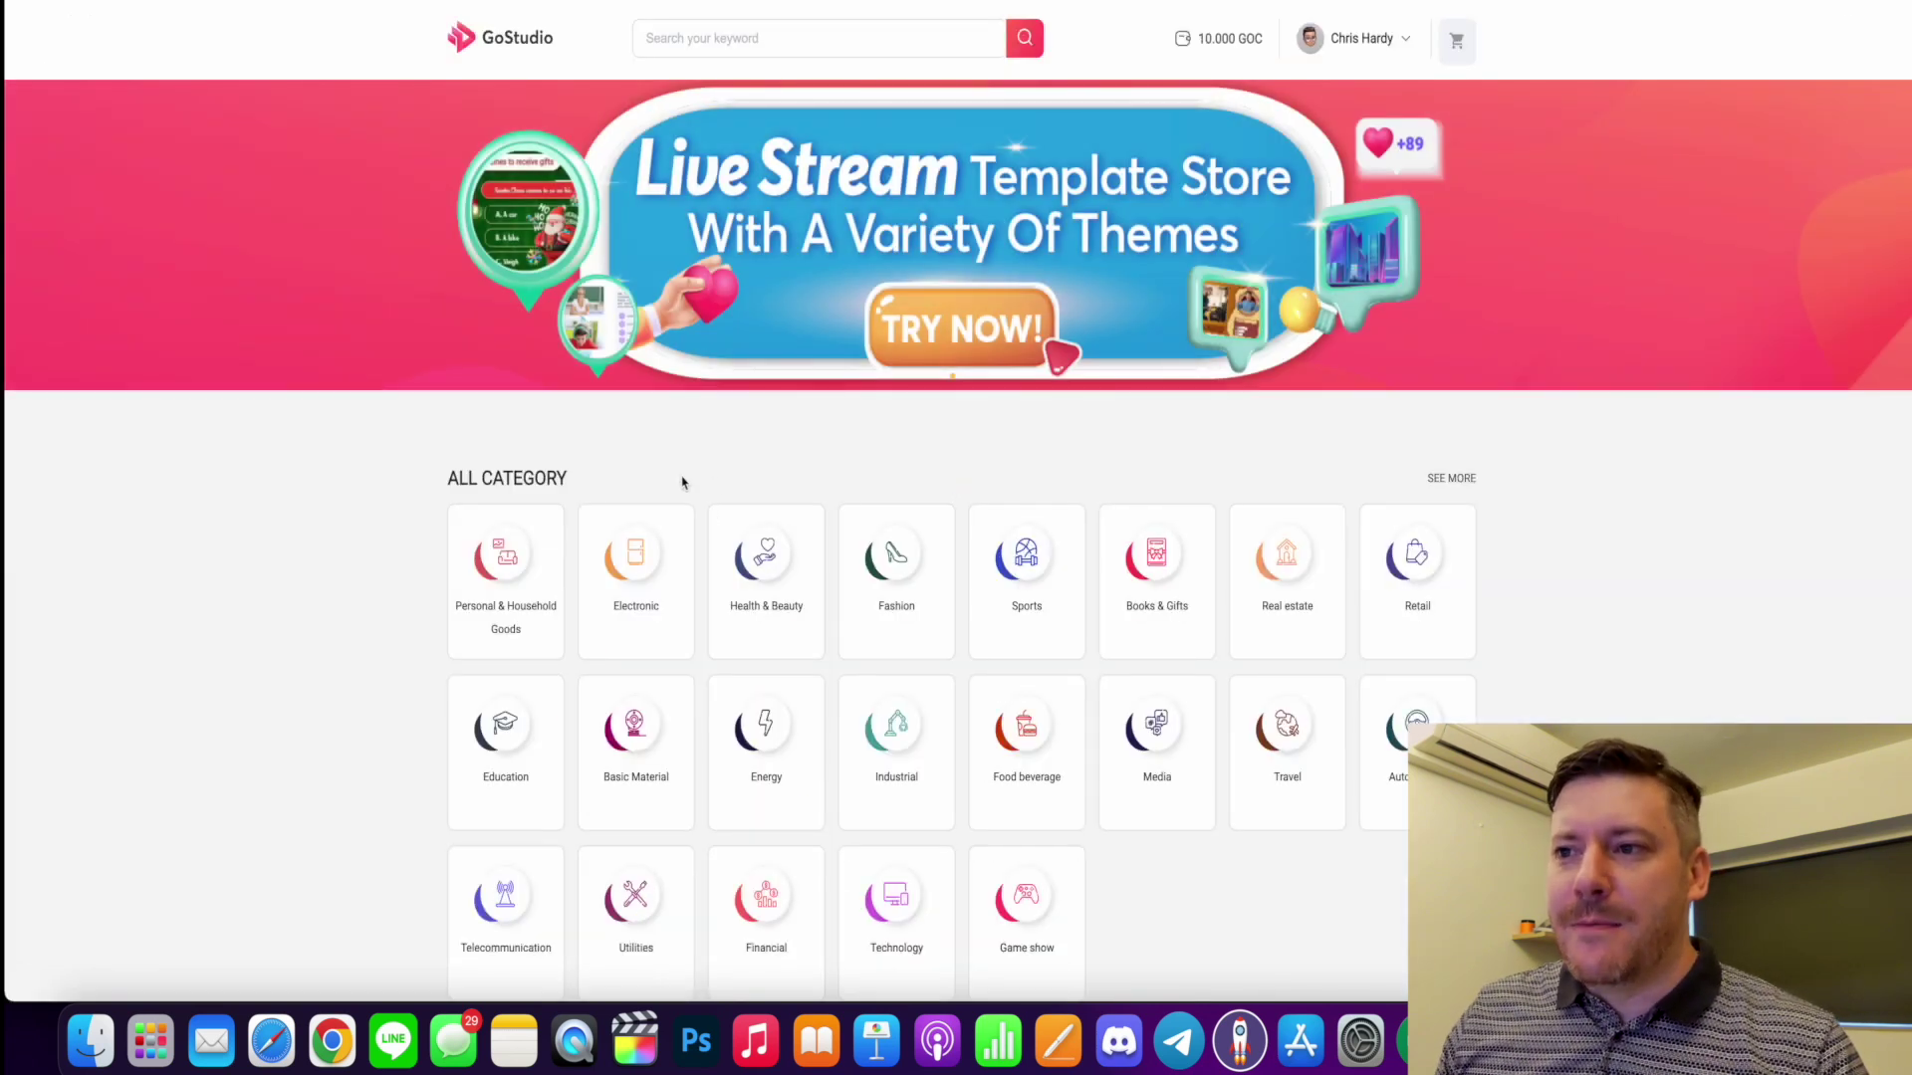
{"action": "scroll", "coordinate": [736, 475], "scroll_direction": "down", "scroll_amount": 3}
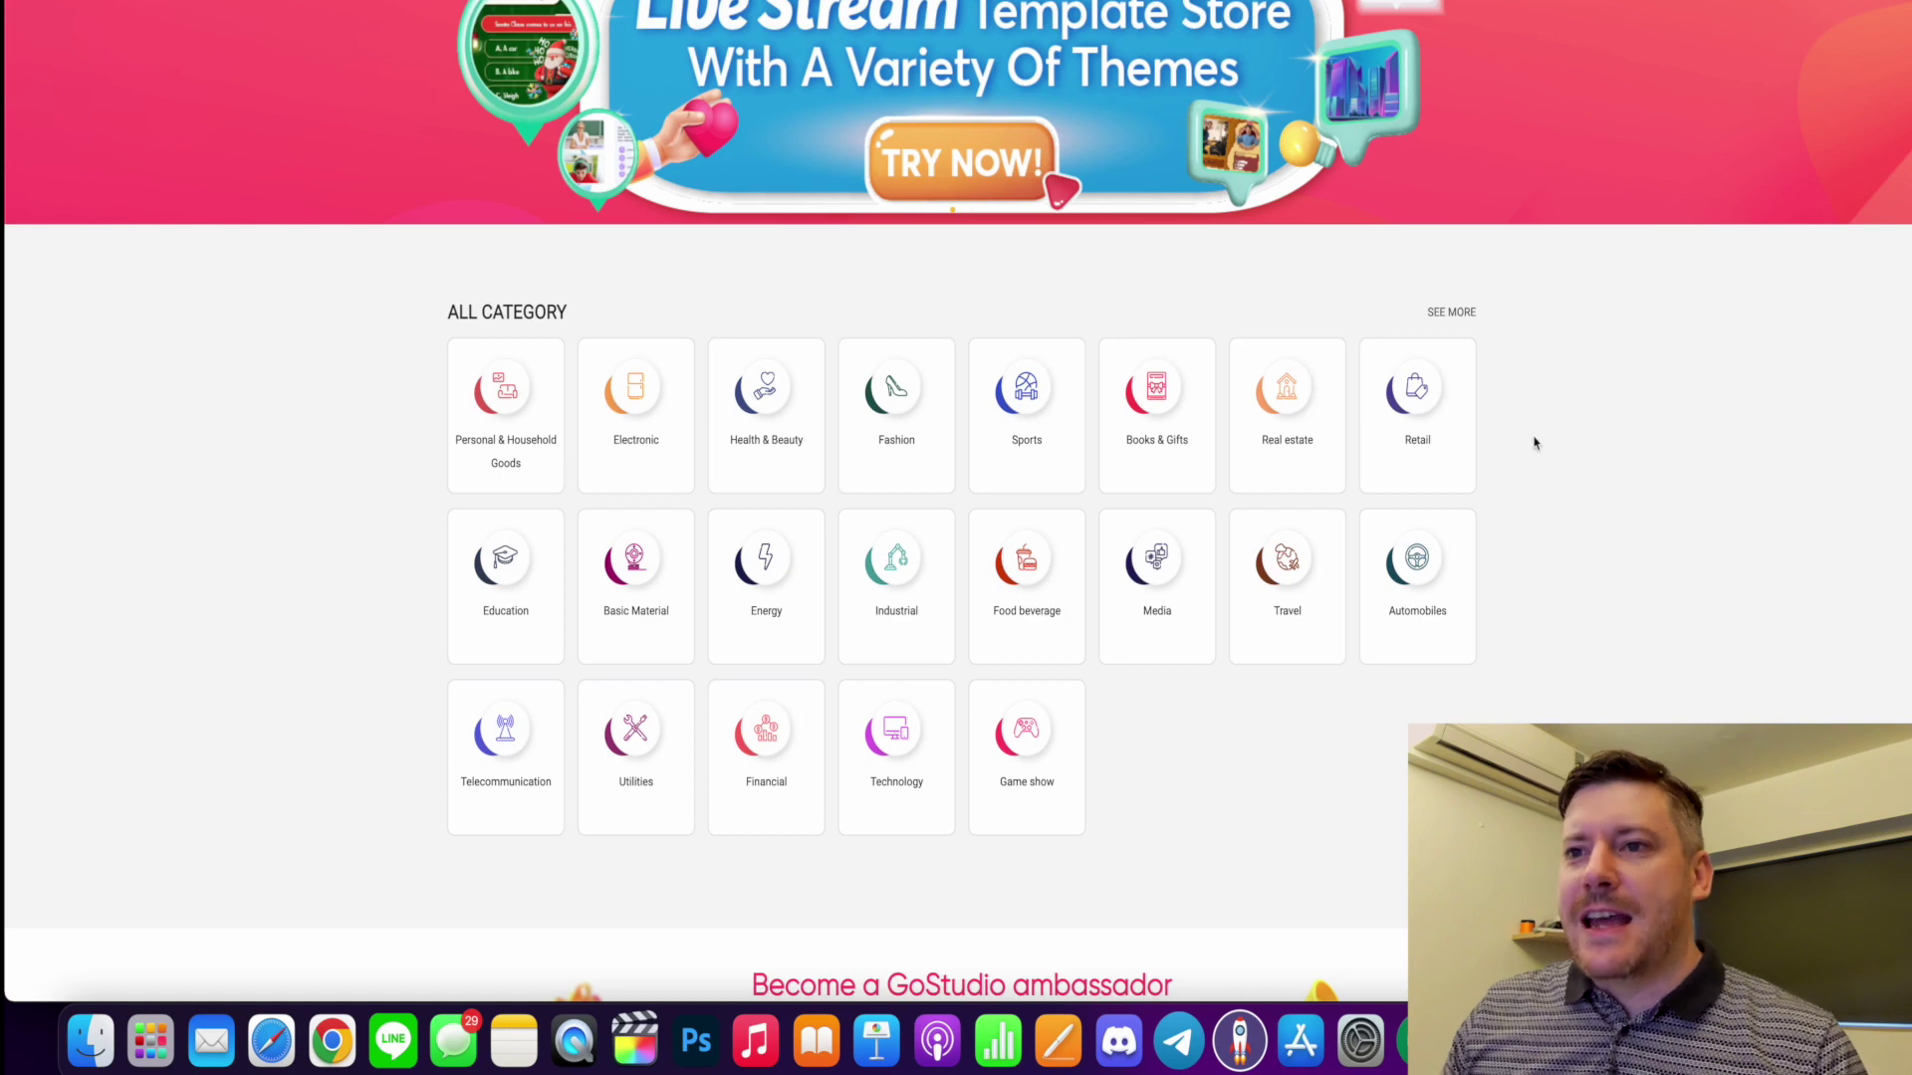
{"action": "left_click", "coordinate": [1460, 439]}
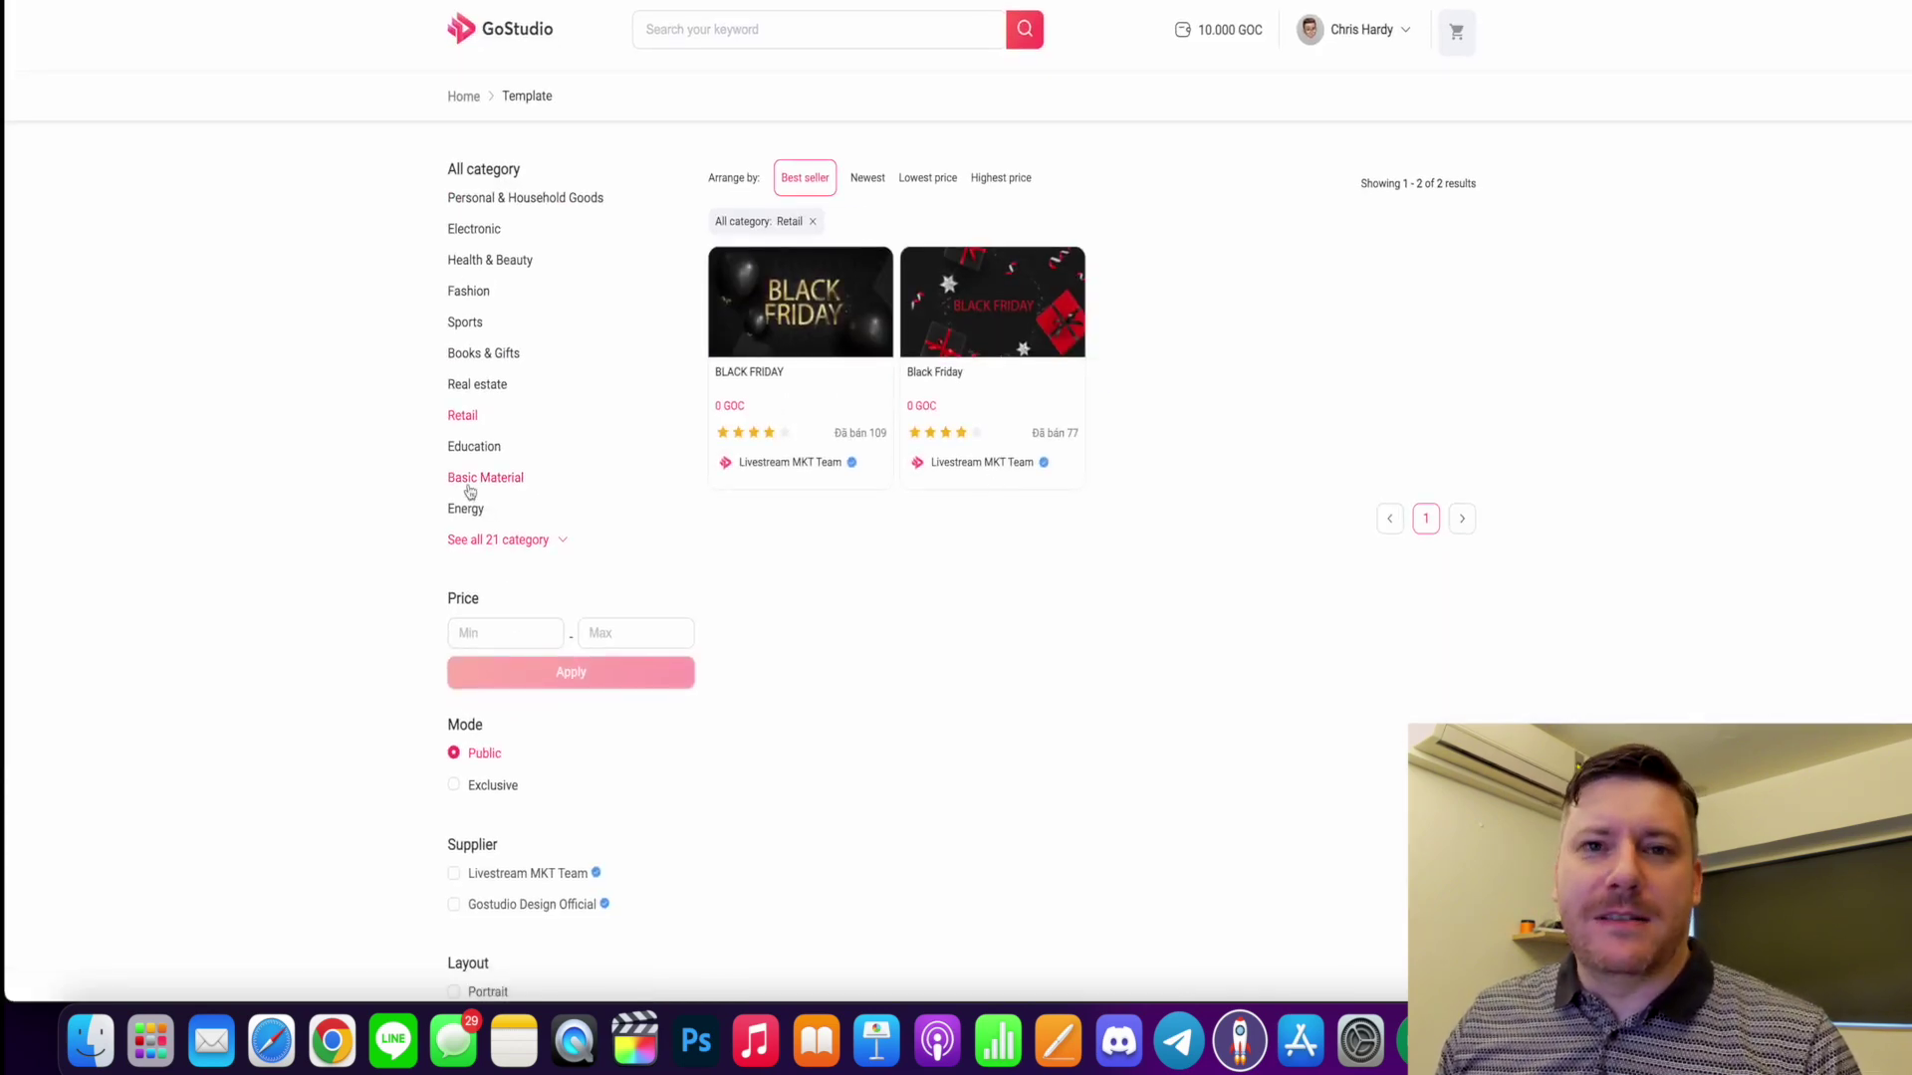
- Browse the store's templates by category: Basic Material, Education, Retail and Real estate
{"action": "left_click", "coordinate": [468, 488]}
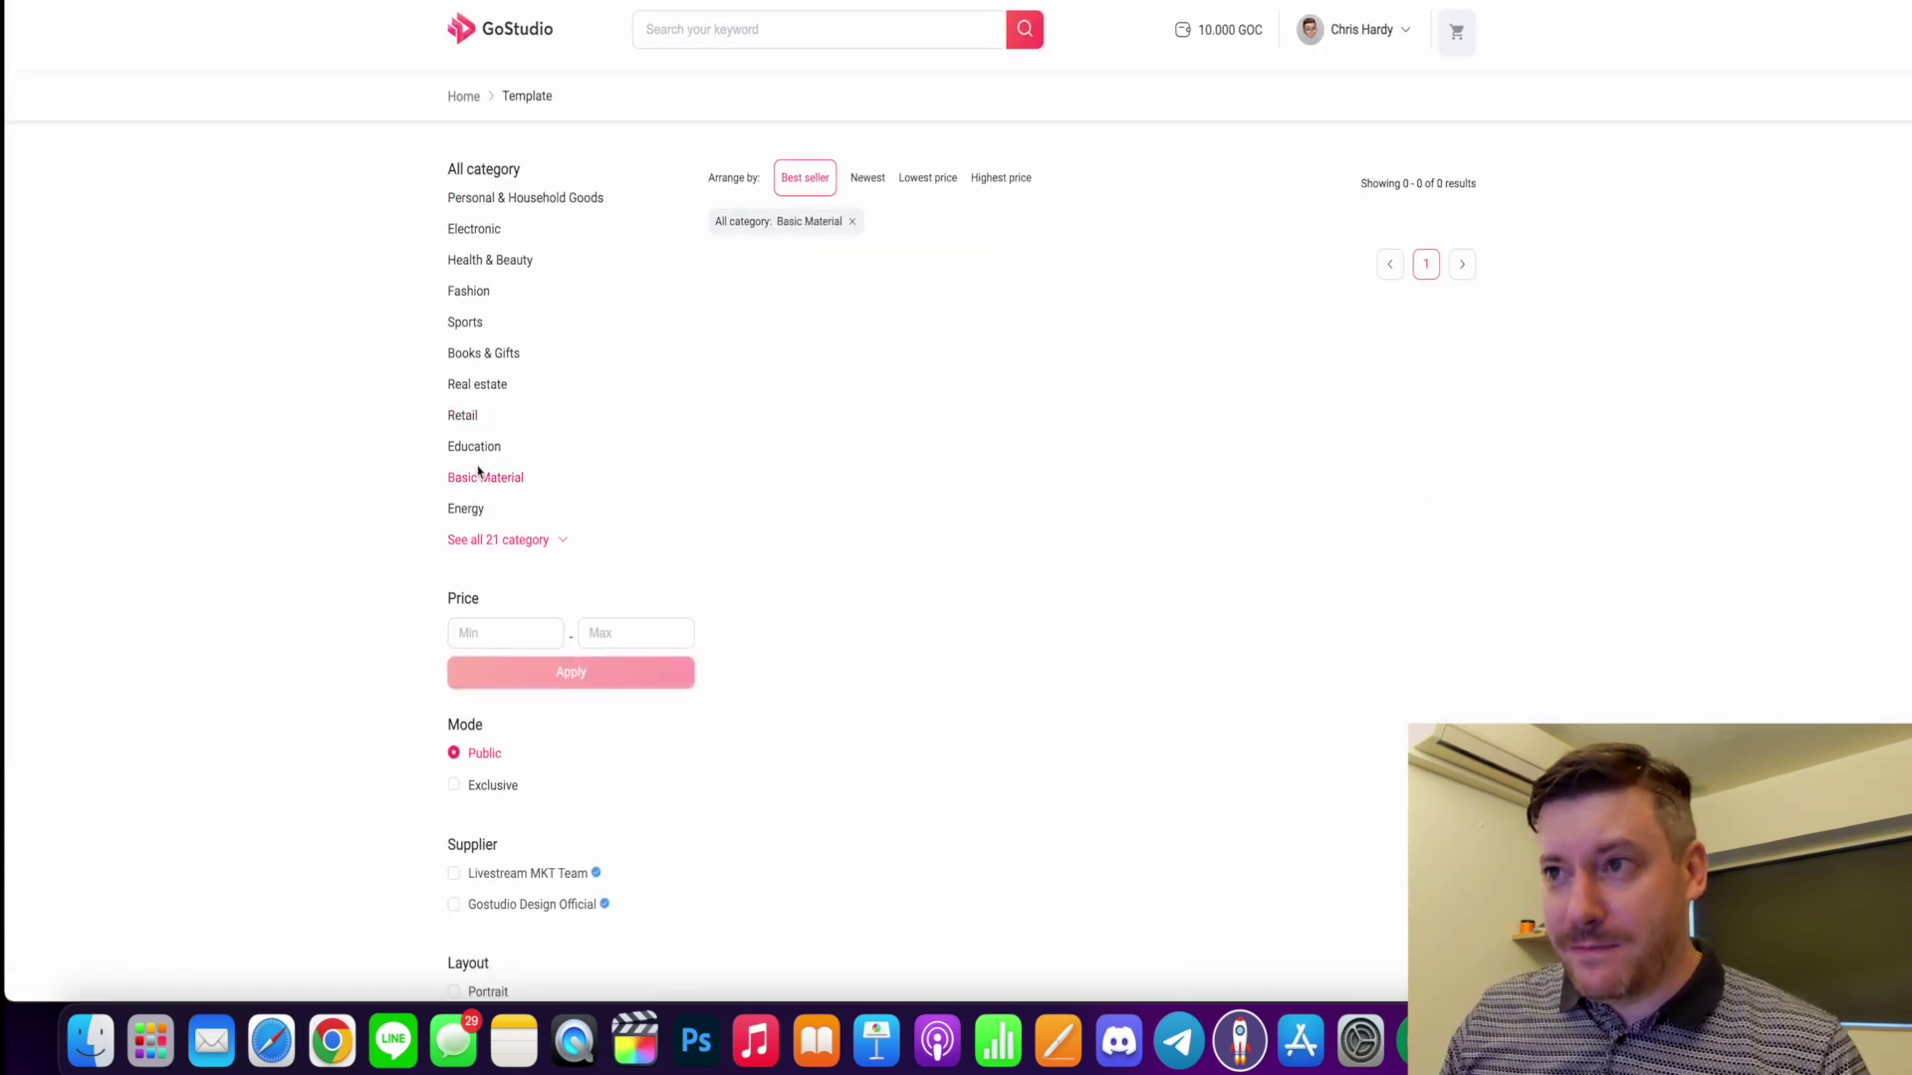
{"action": "left_click", "coordinate": [468, 450]}
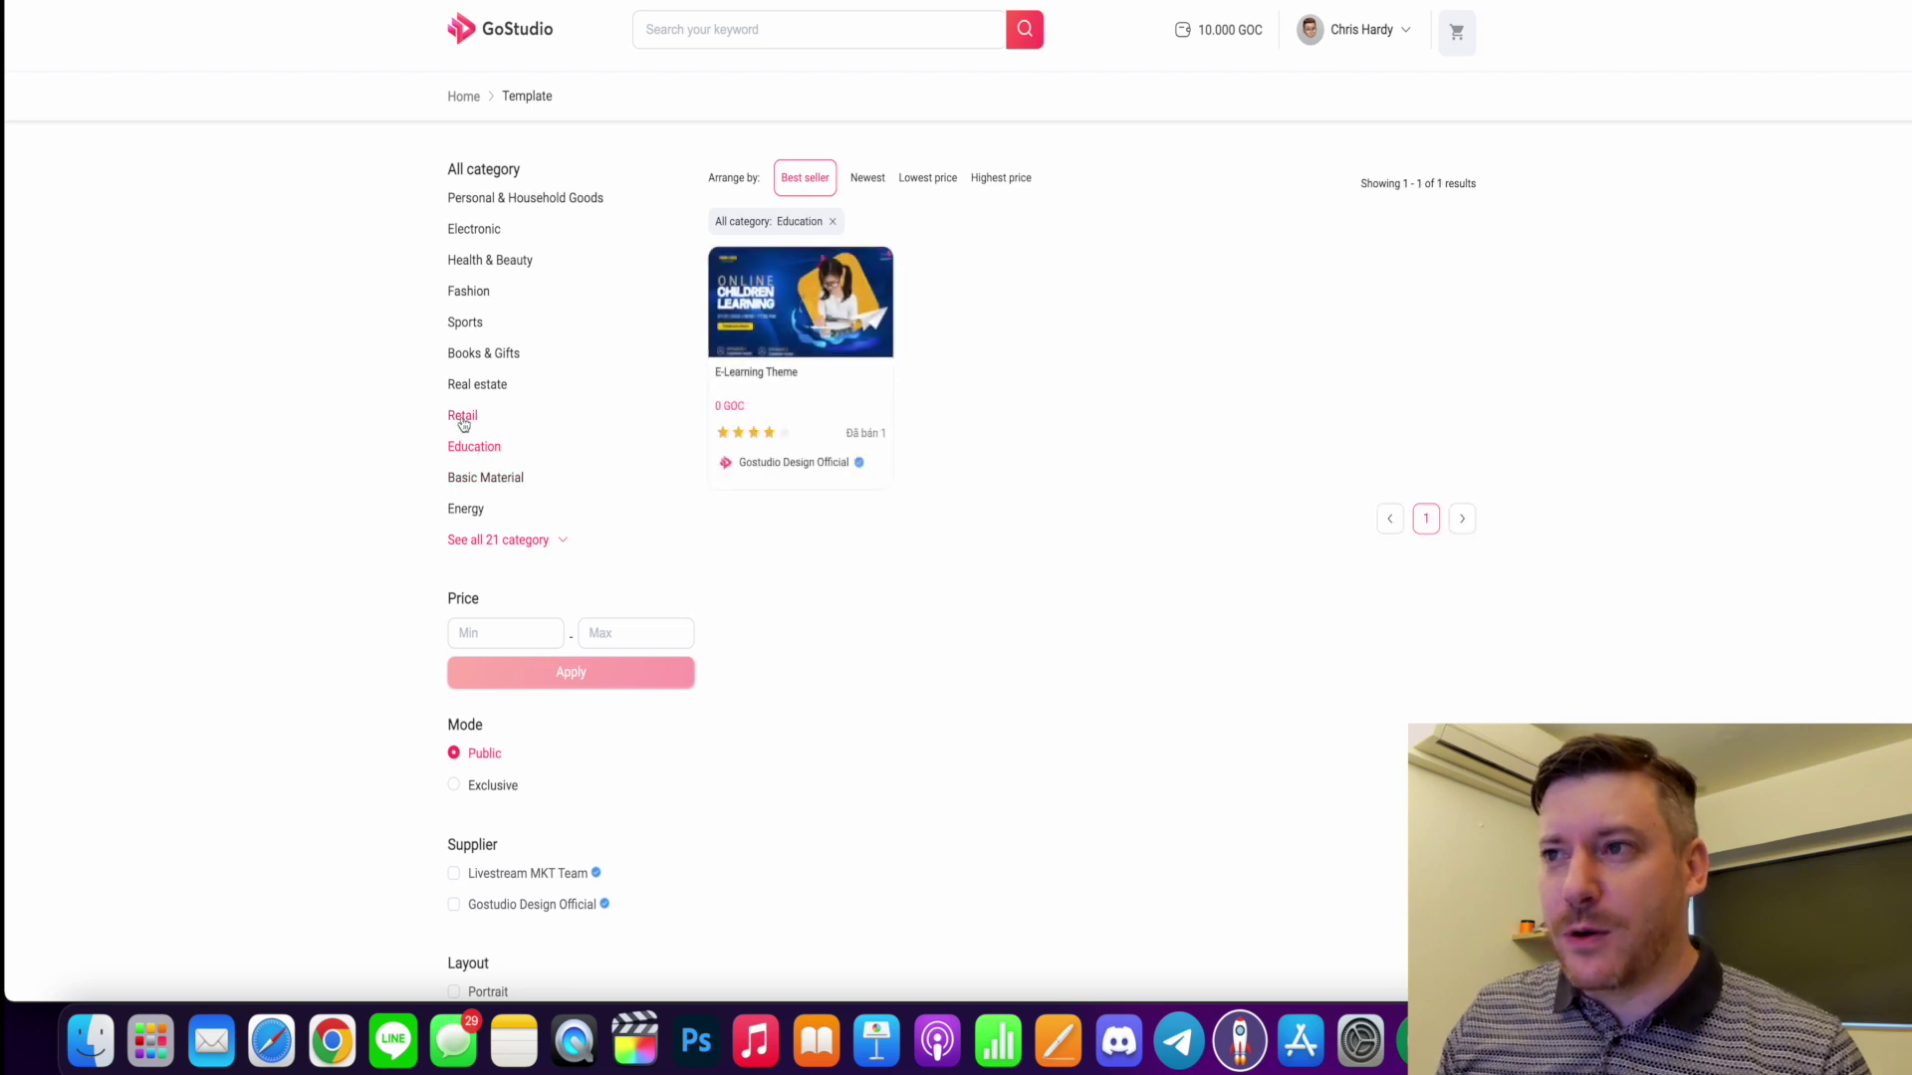
{"action": "left_click", "coordinate": [463, 418]}
{"action": "left_click", "coordinate": [465, 388]}
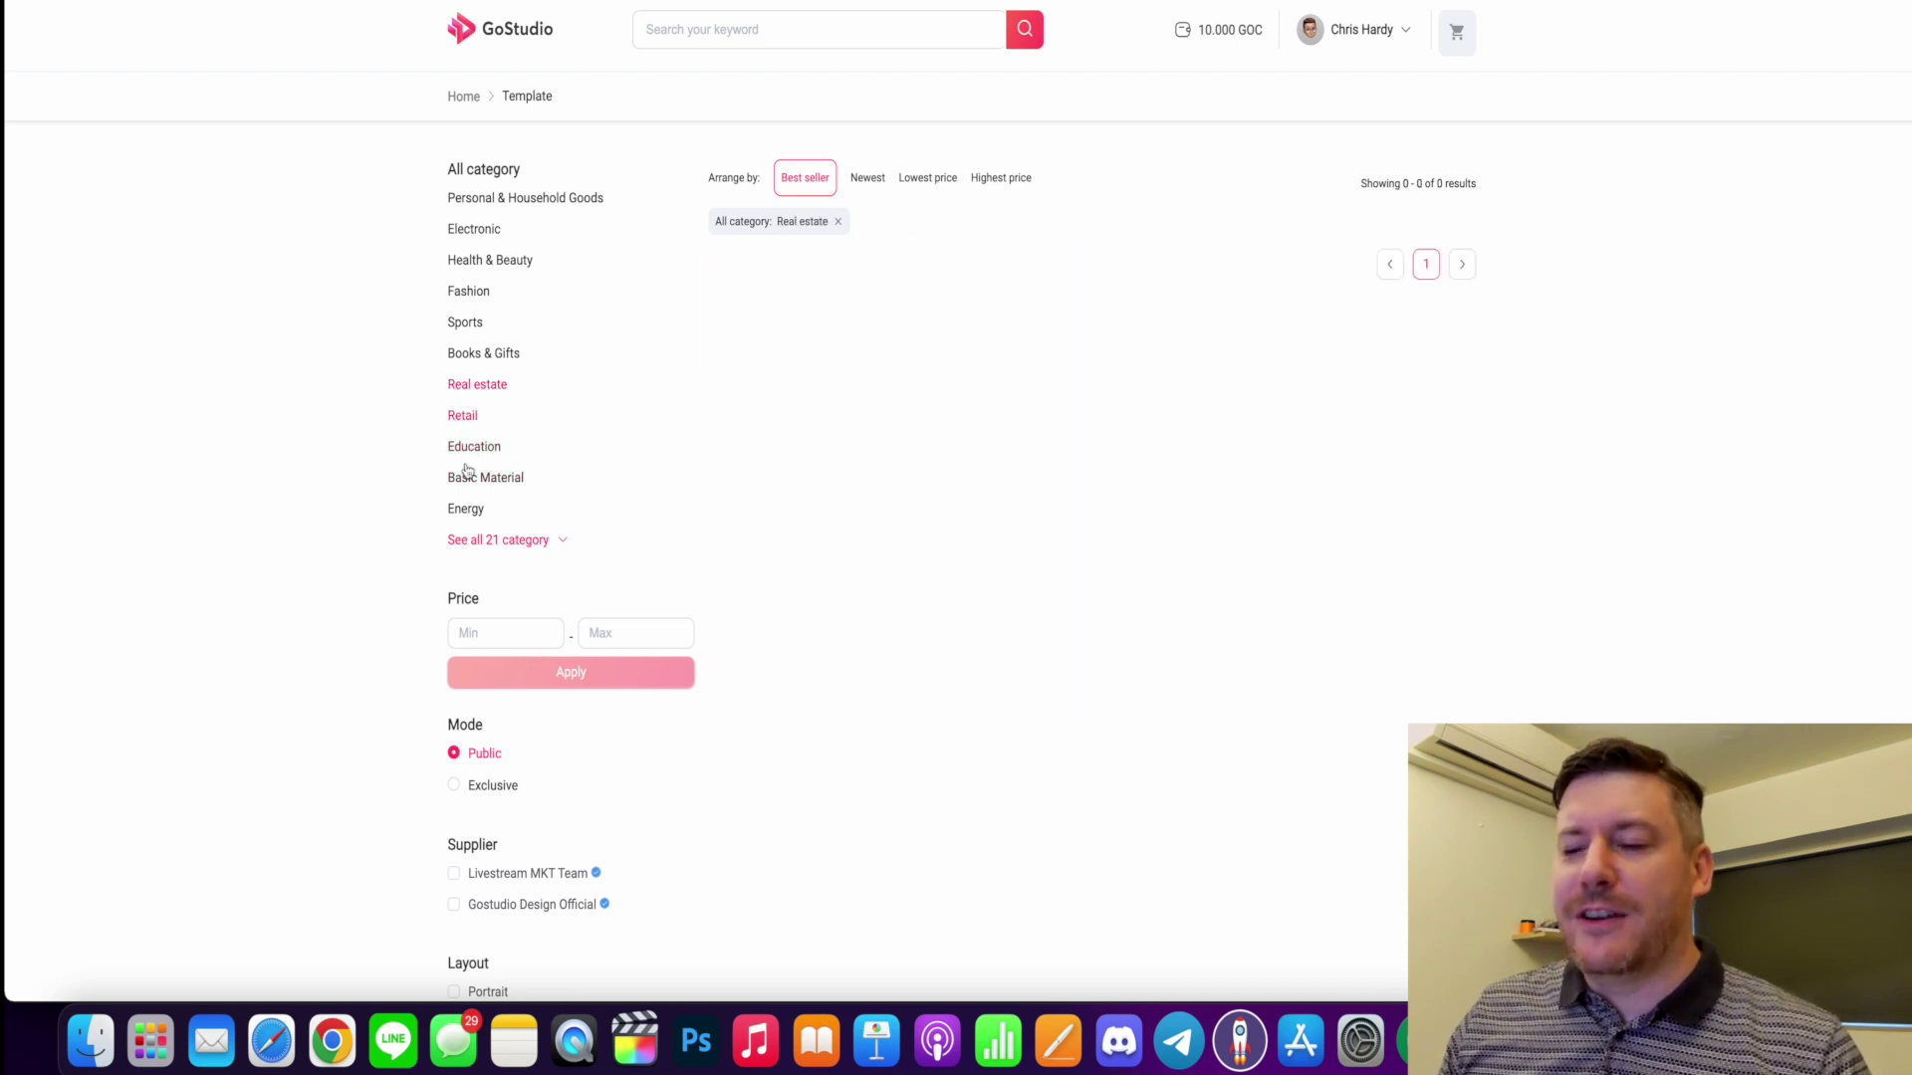